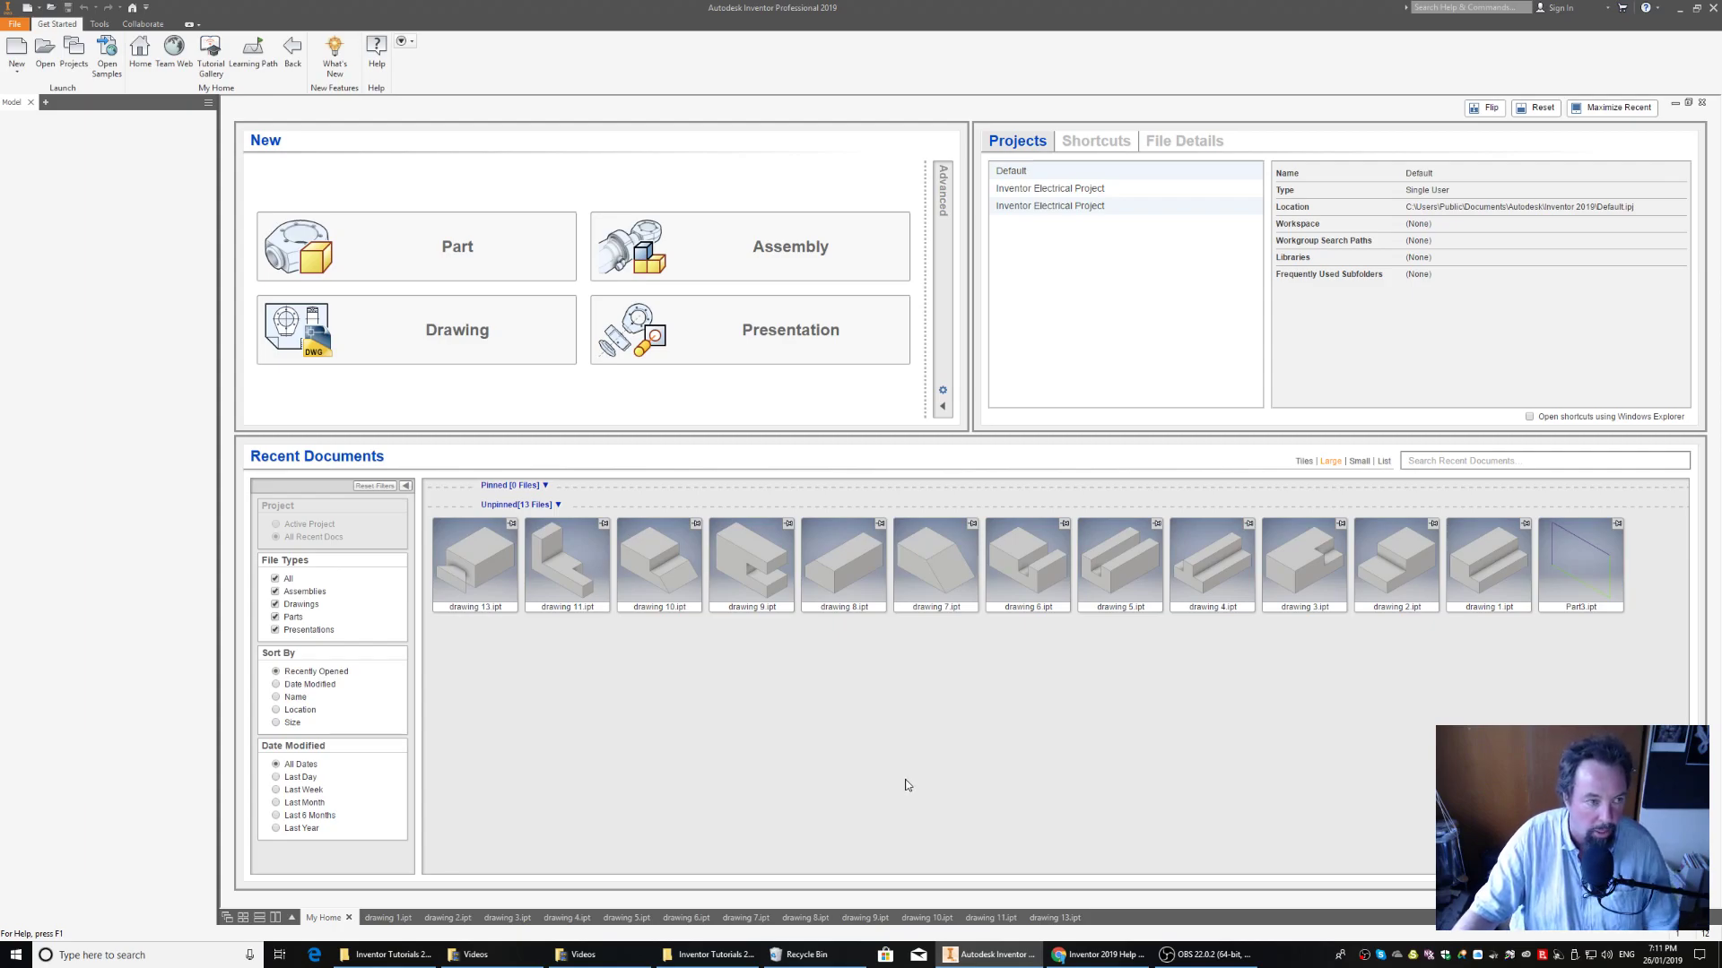
Step: Create a new metric part from the Standard (mm).ipt template
{"action": "left_click", "coordinate": [16, 56]}
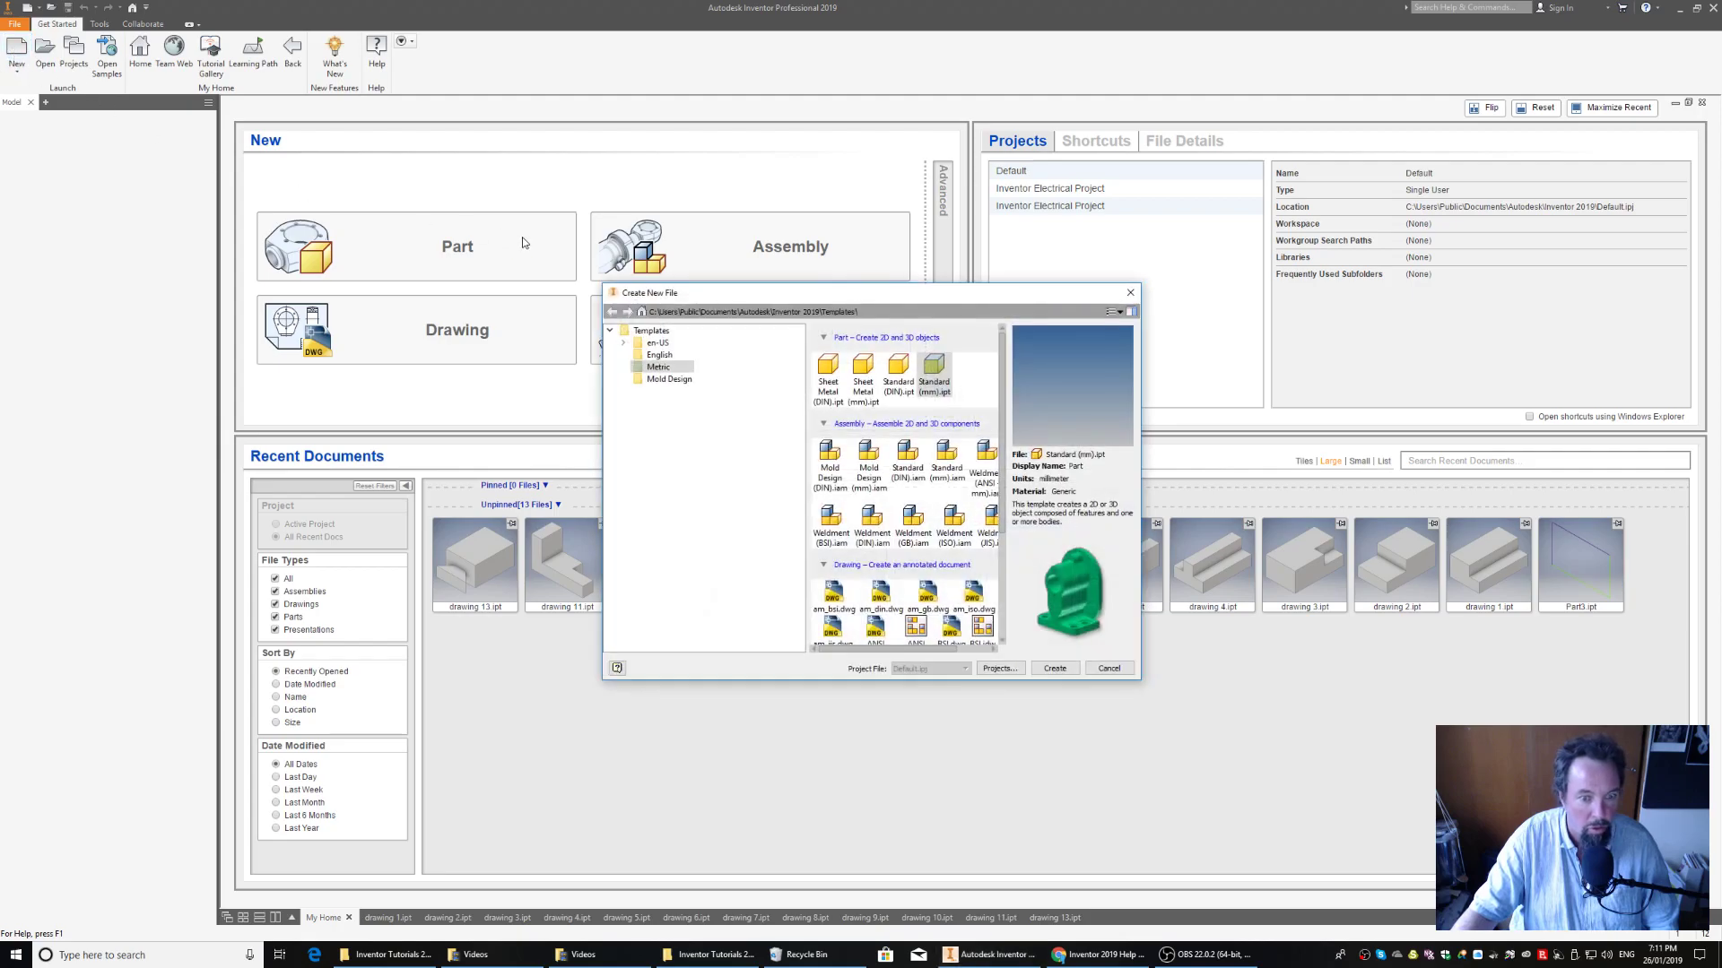
{"action": "left_click", "coordinate": [934, 367]}
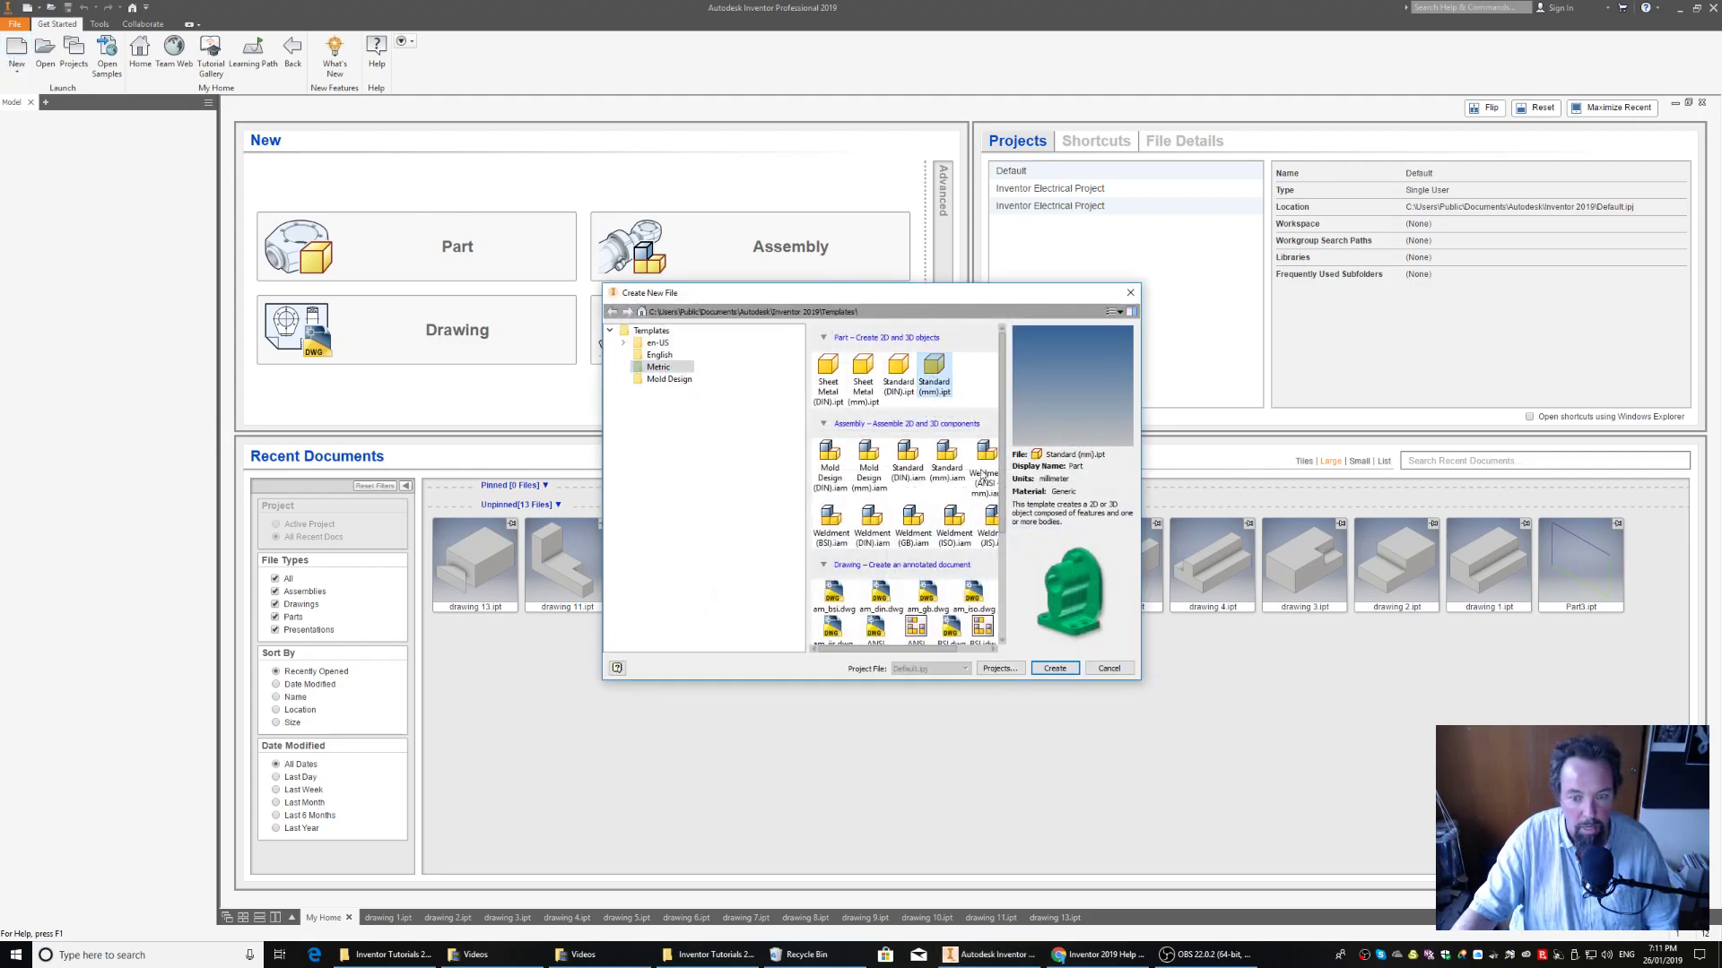
{"action": "left_click", "coordinate": [1061, 669]}
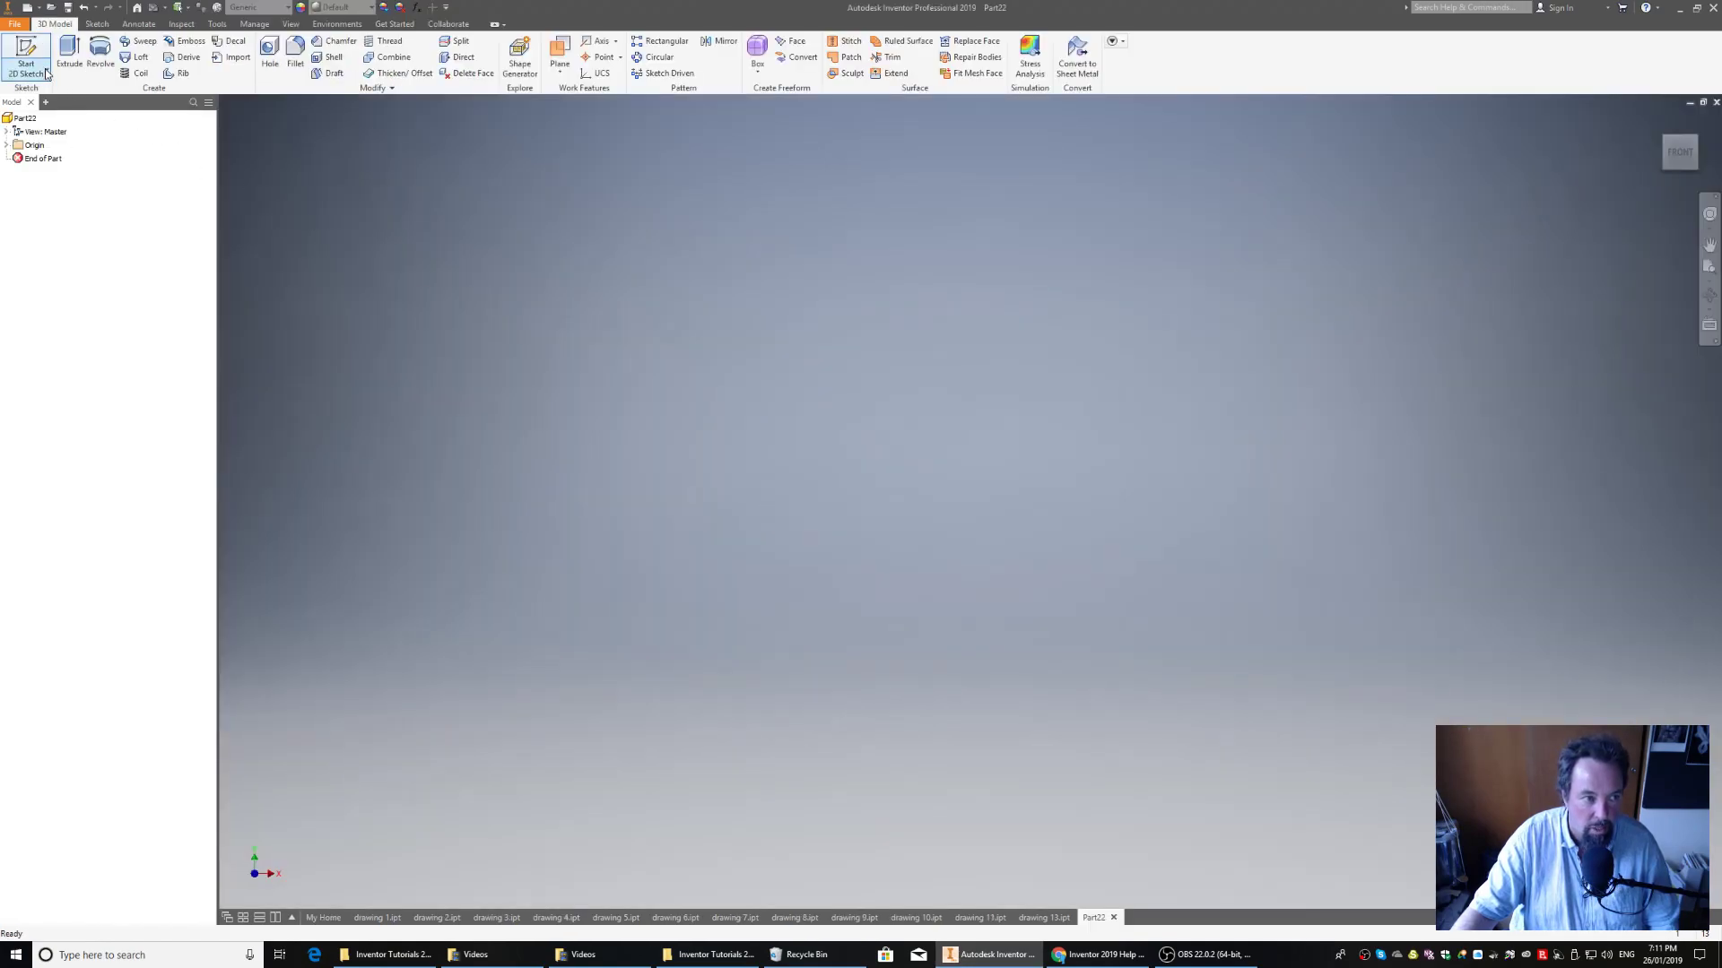
Step: Sketch a 30 mm wide by 20 mm high rectangle on the front plane from the origin and finish the sketch
{"action": "left_click", "coordinate": [20, 51]}
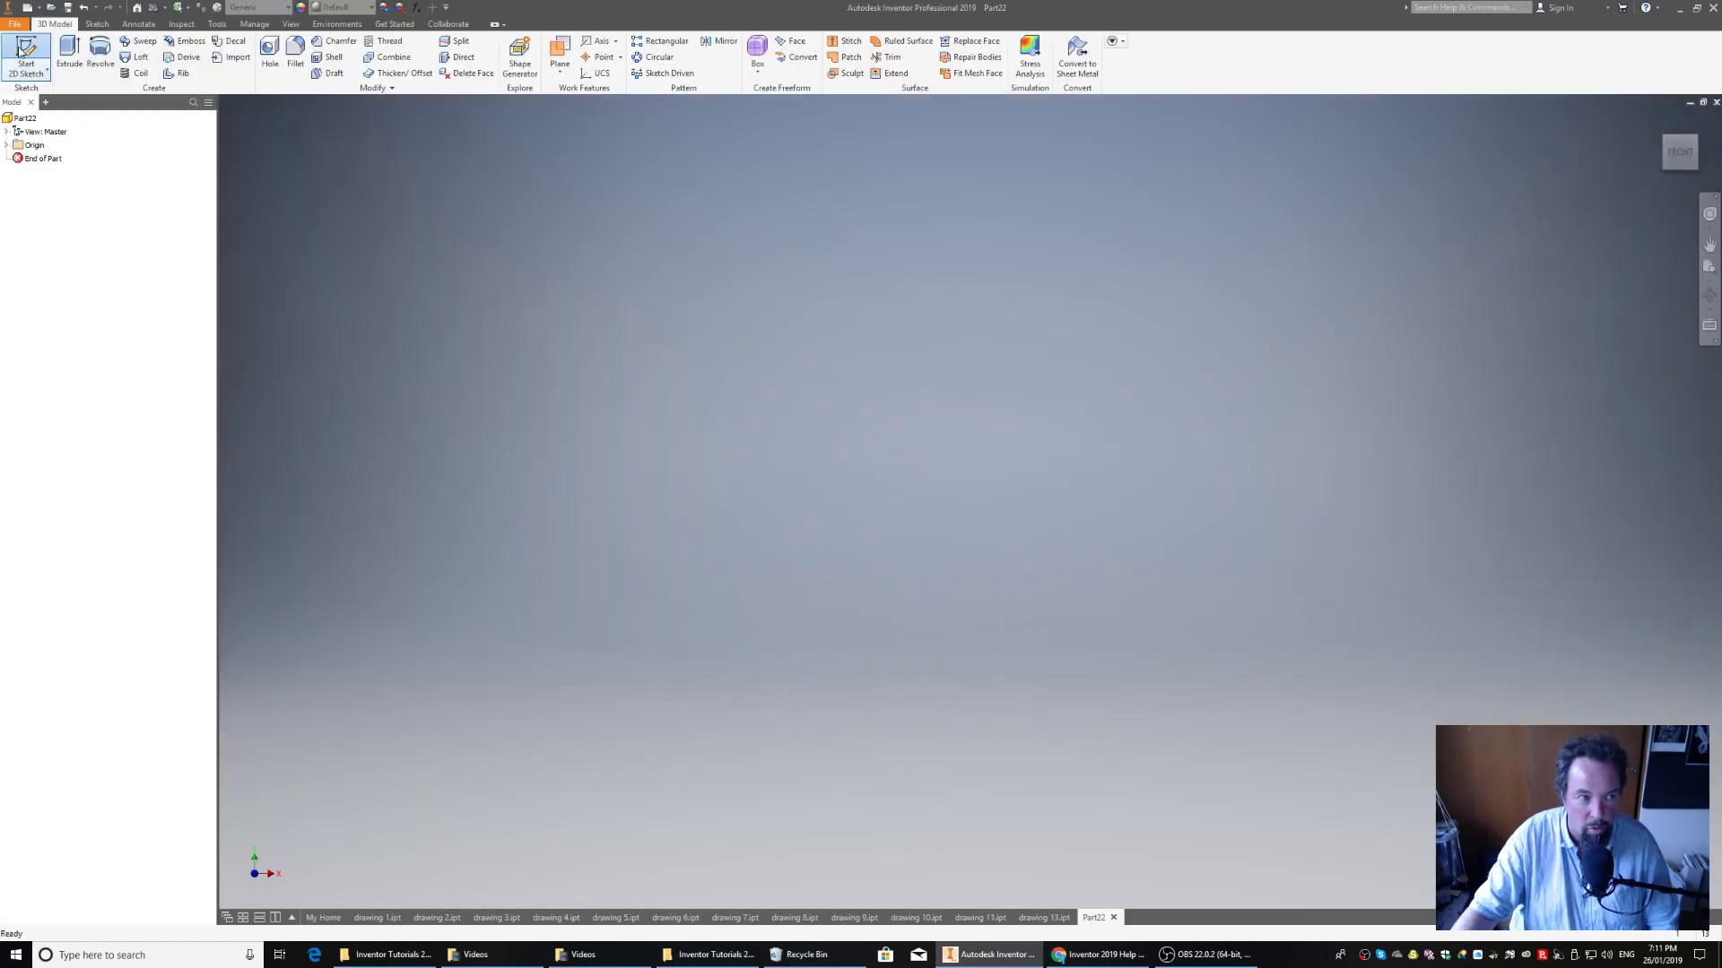
{"action": "left_click", "coordinate": [1079, 387]}
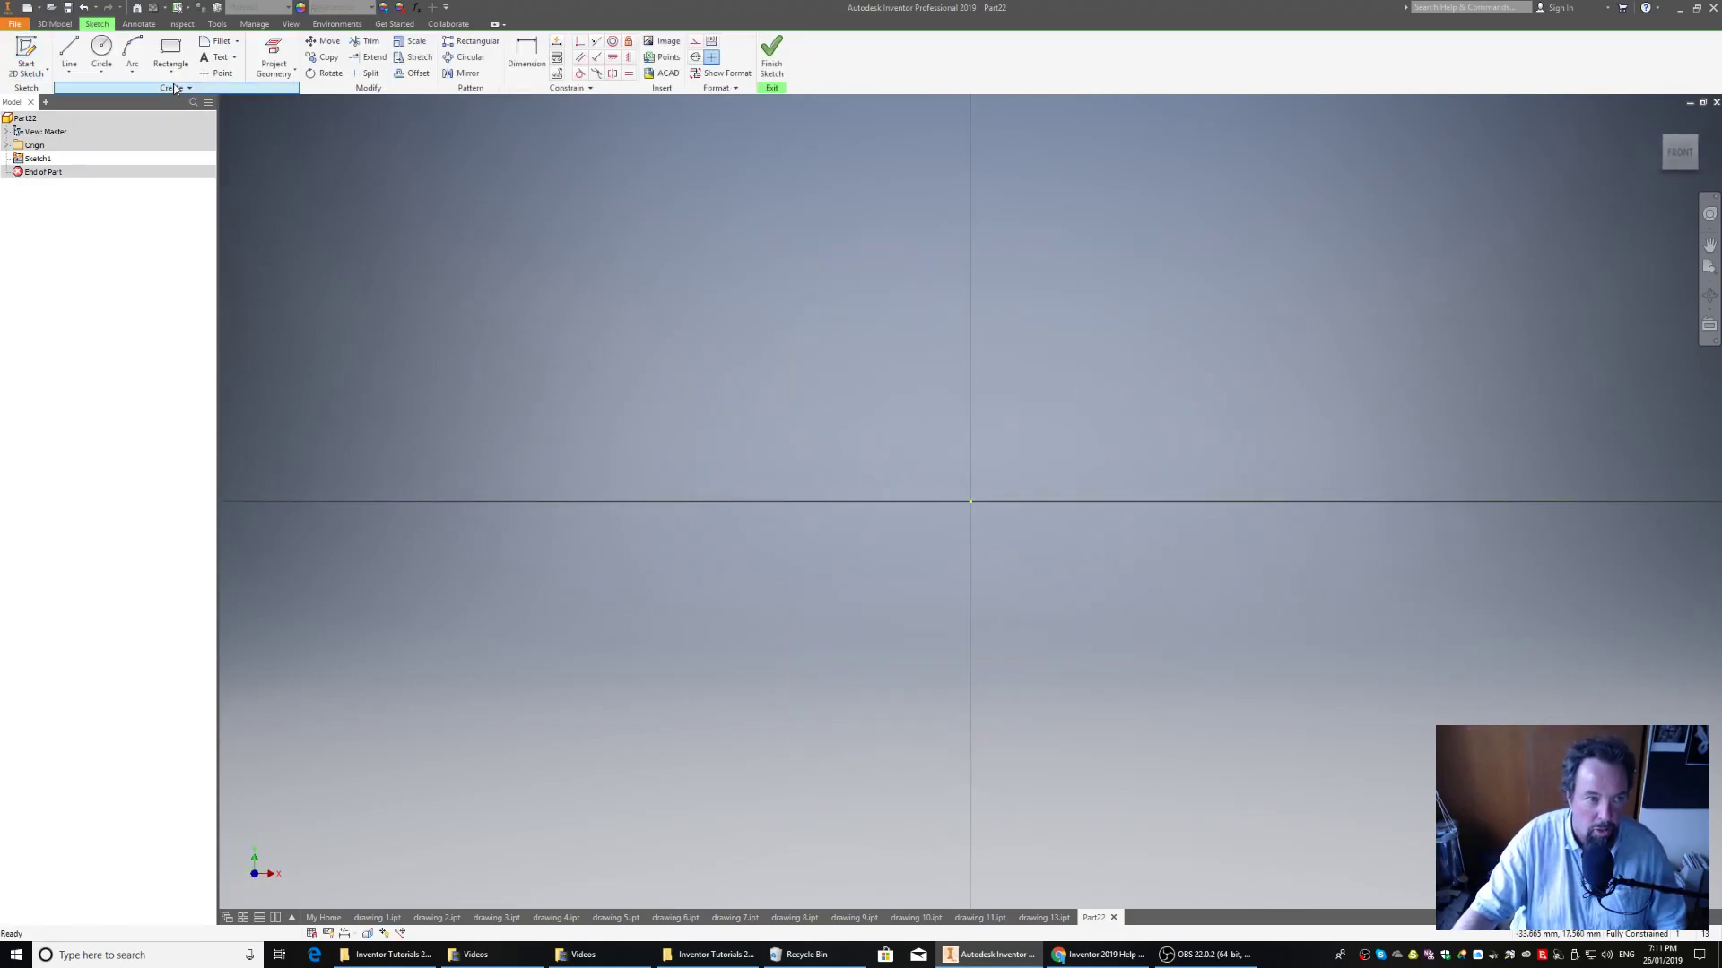
{"action": "left_click", "coordinate": [170, 46]}
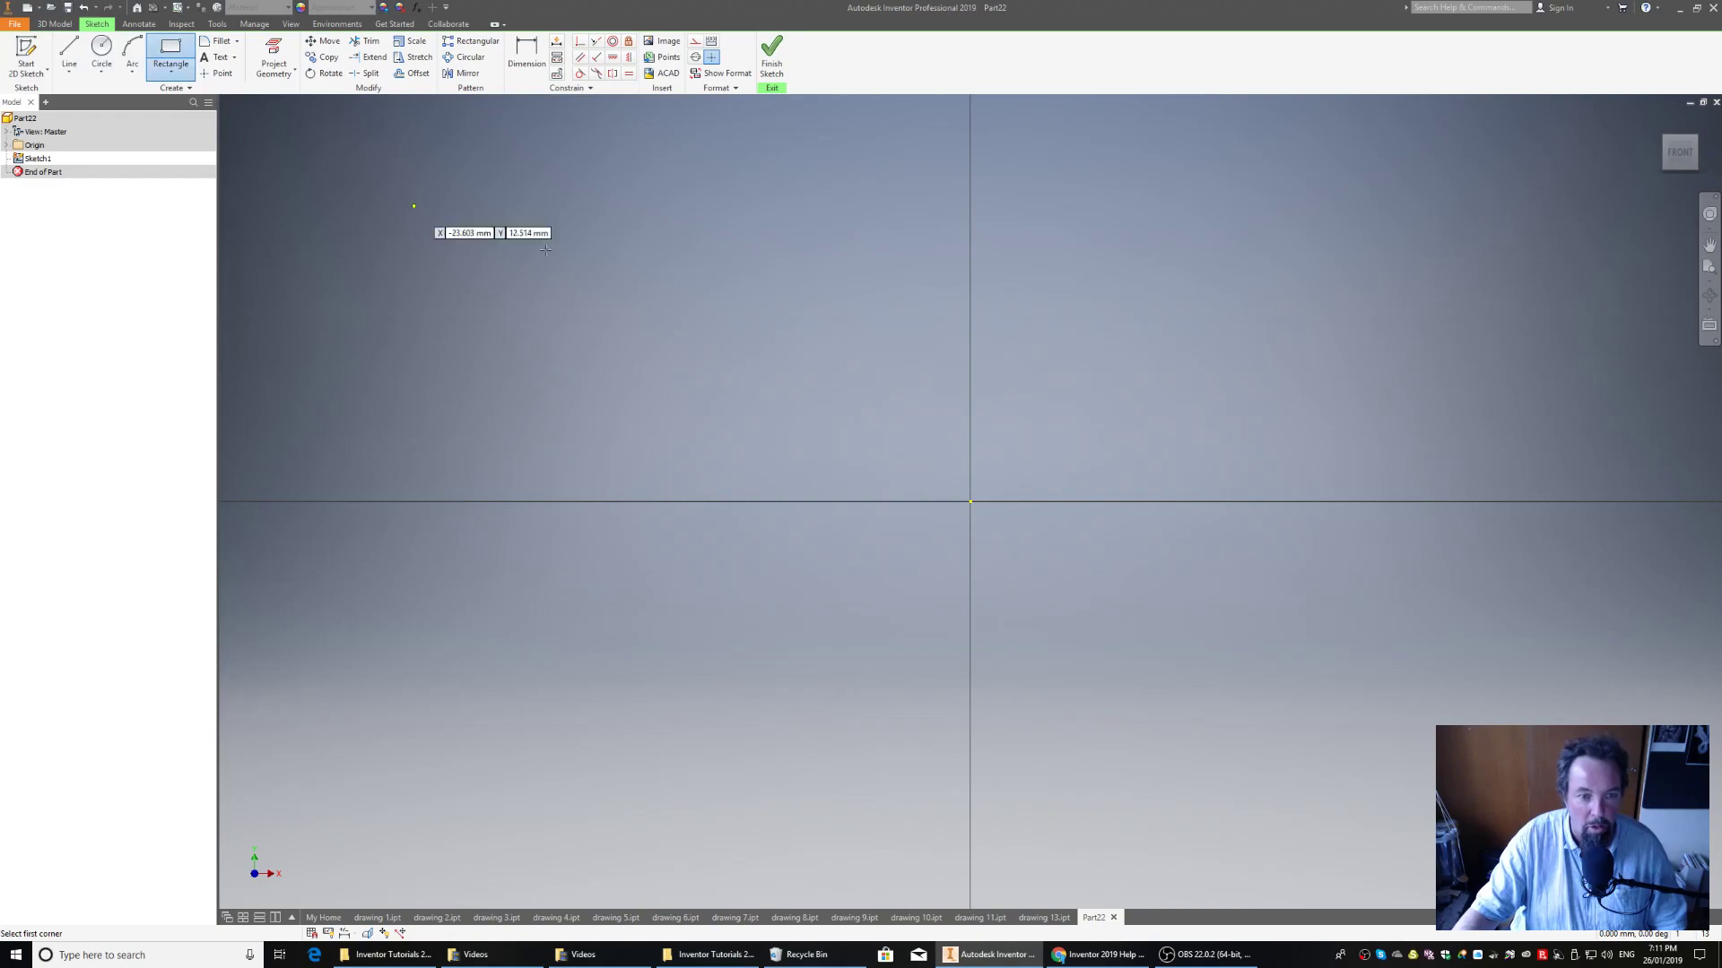
{"action": "left_click", "coordinate": [970, 502]}
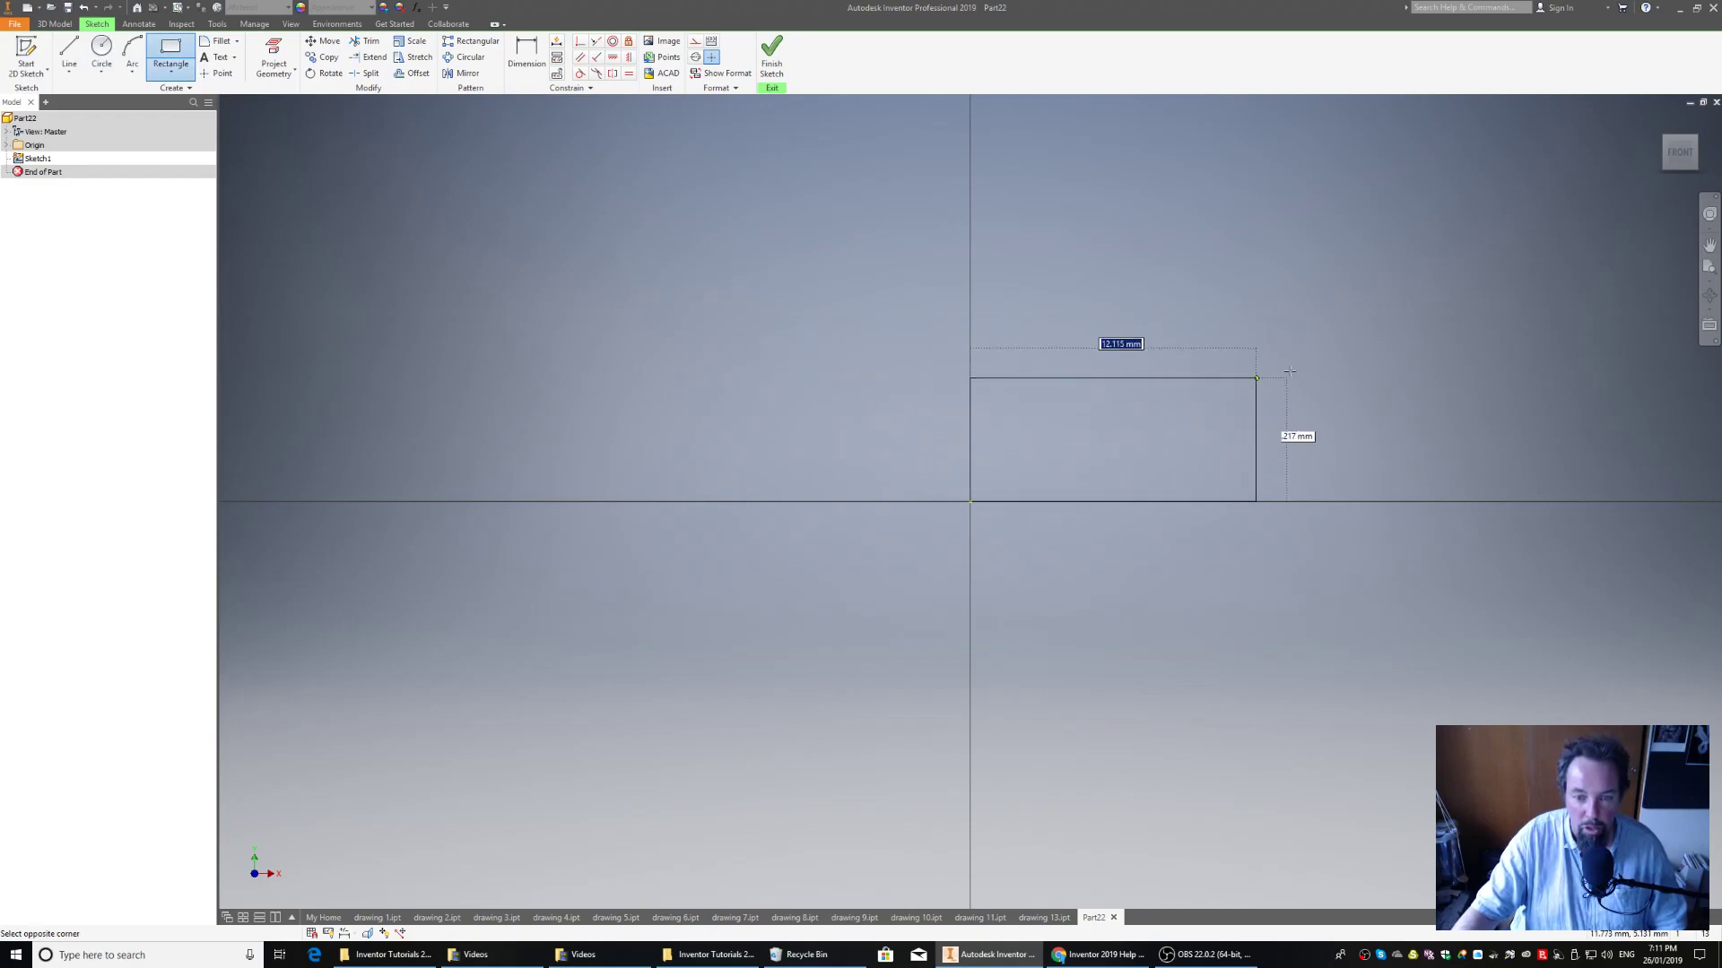
{"action": "type", "text": "30"}
{"action": "key", "text": "Tab"}
{"action": "type", "text": "20"}
{"action": "key", "text": "Return"}
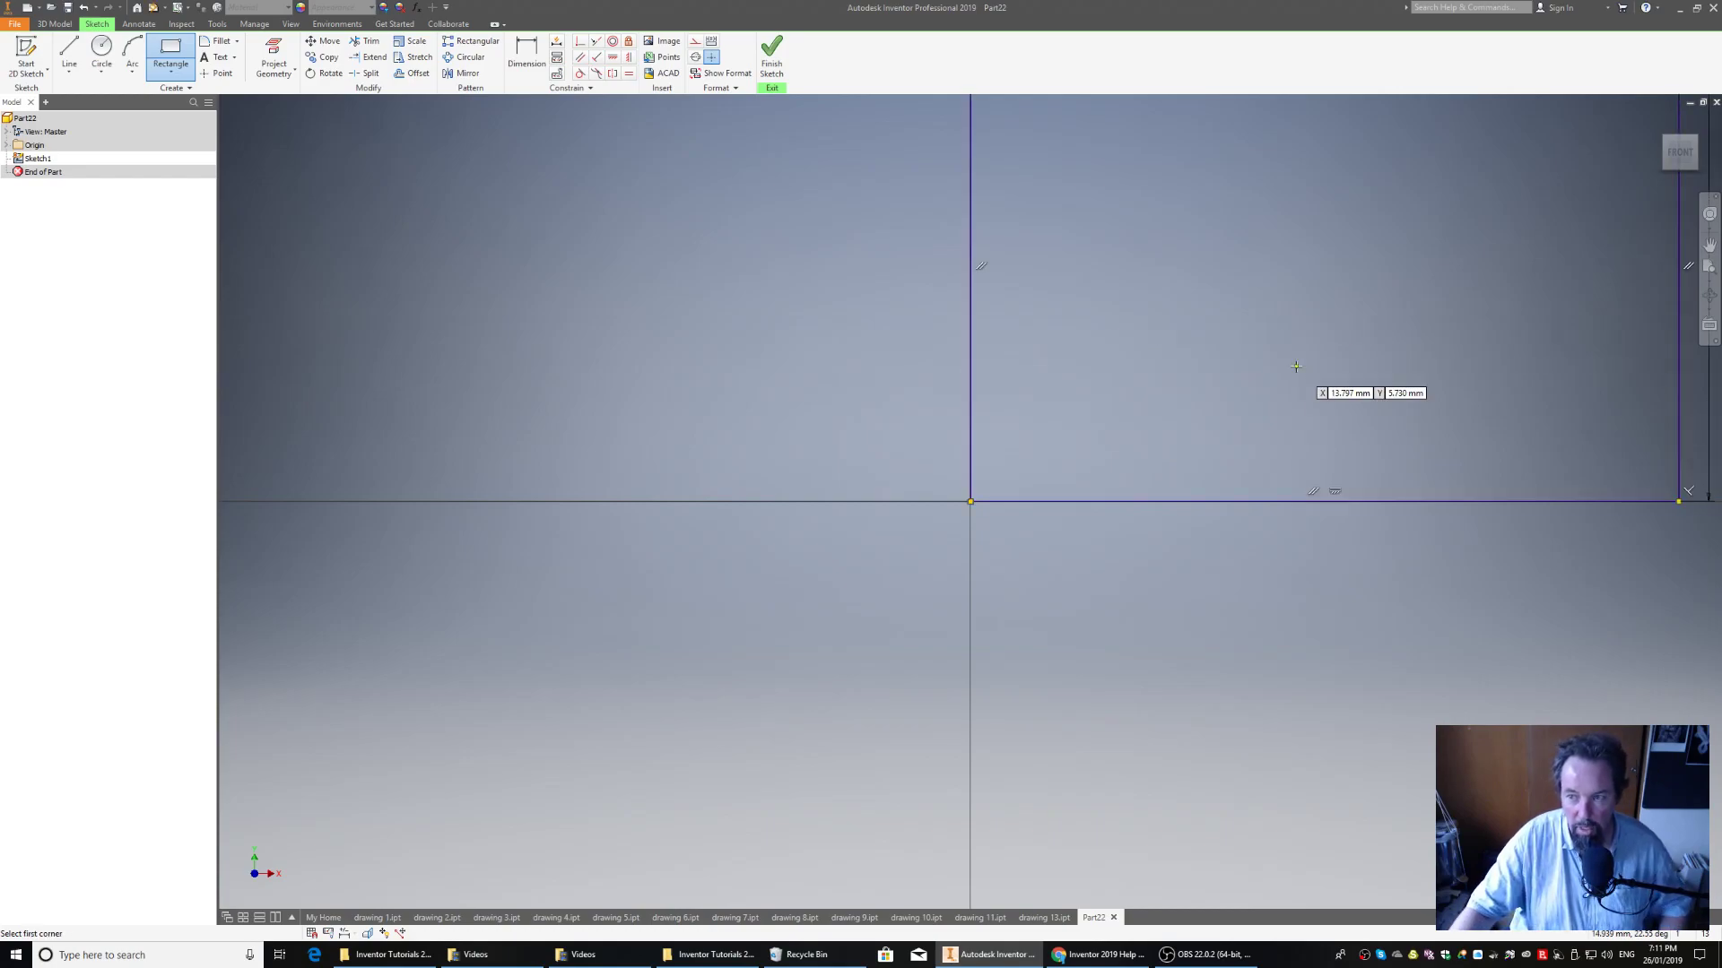
{"action": "left_click", "coordinate": [771, 56]}
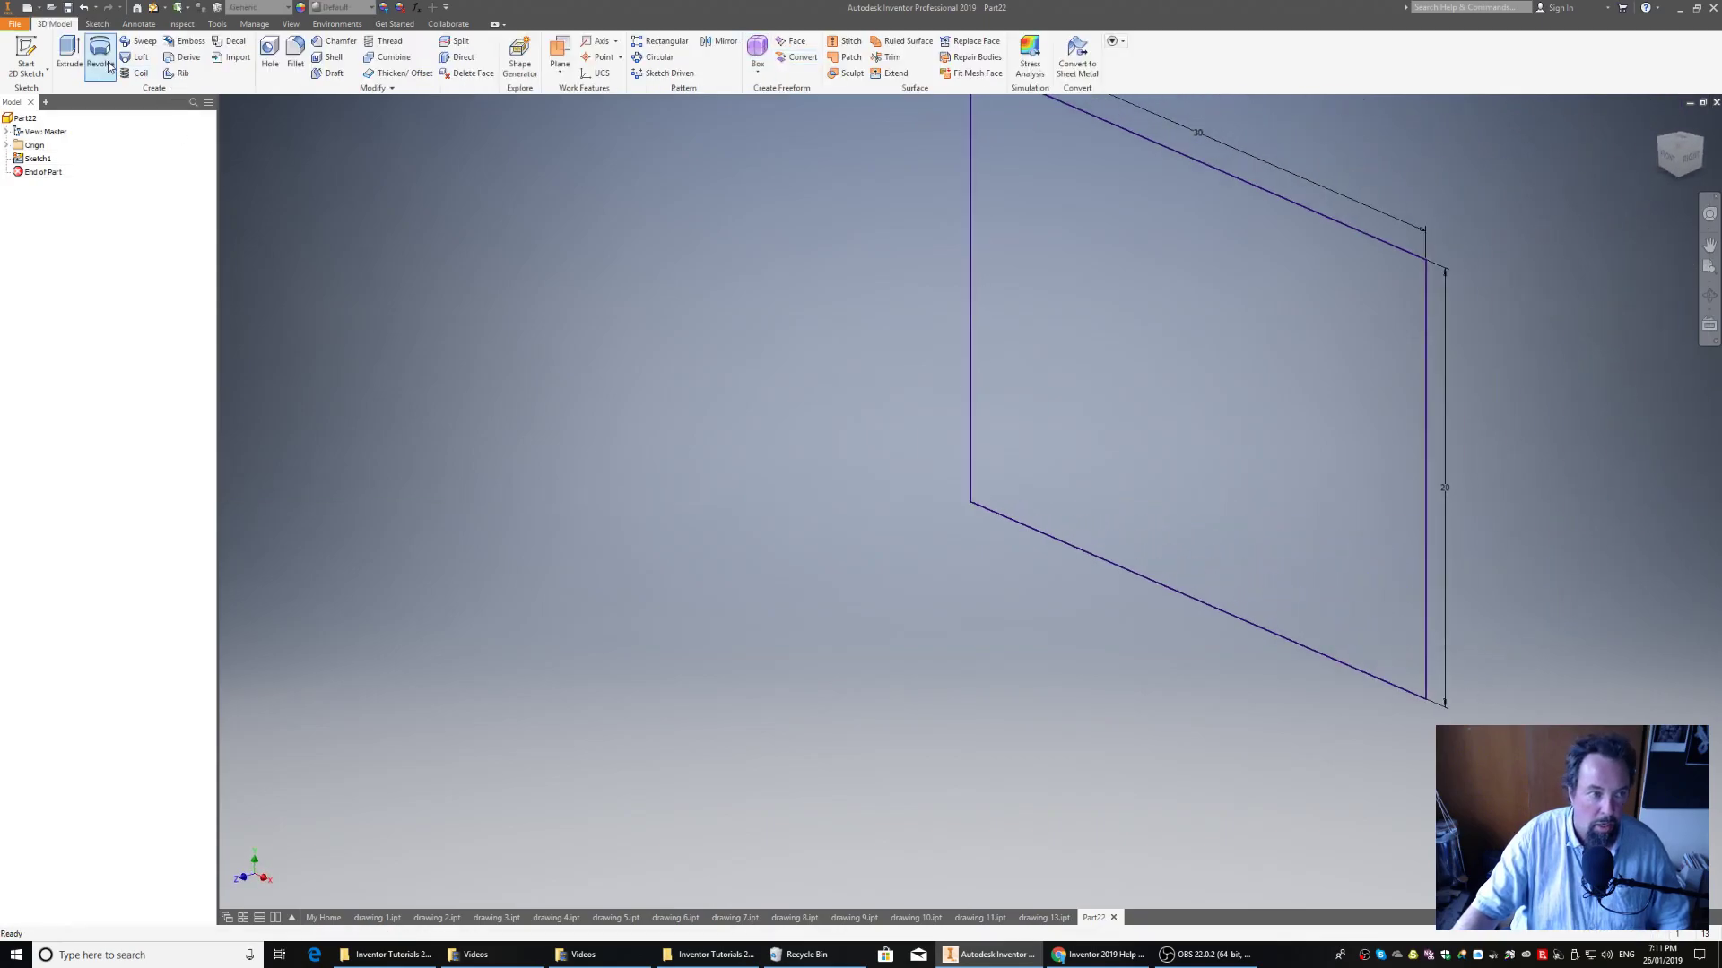
Step: Extrude the rectangle profile 50 mm into a solid block
{"action": "left_click", "coordinate": [70, 54]}
{"action": "type", "text": "50"}
{"action": "key", "text": "Return"}
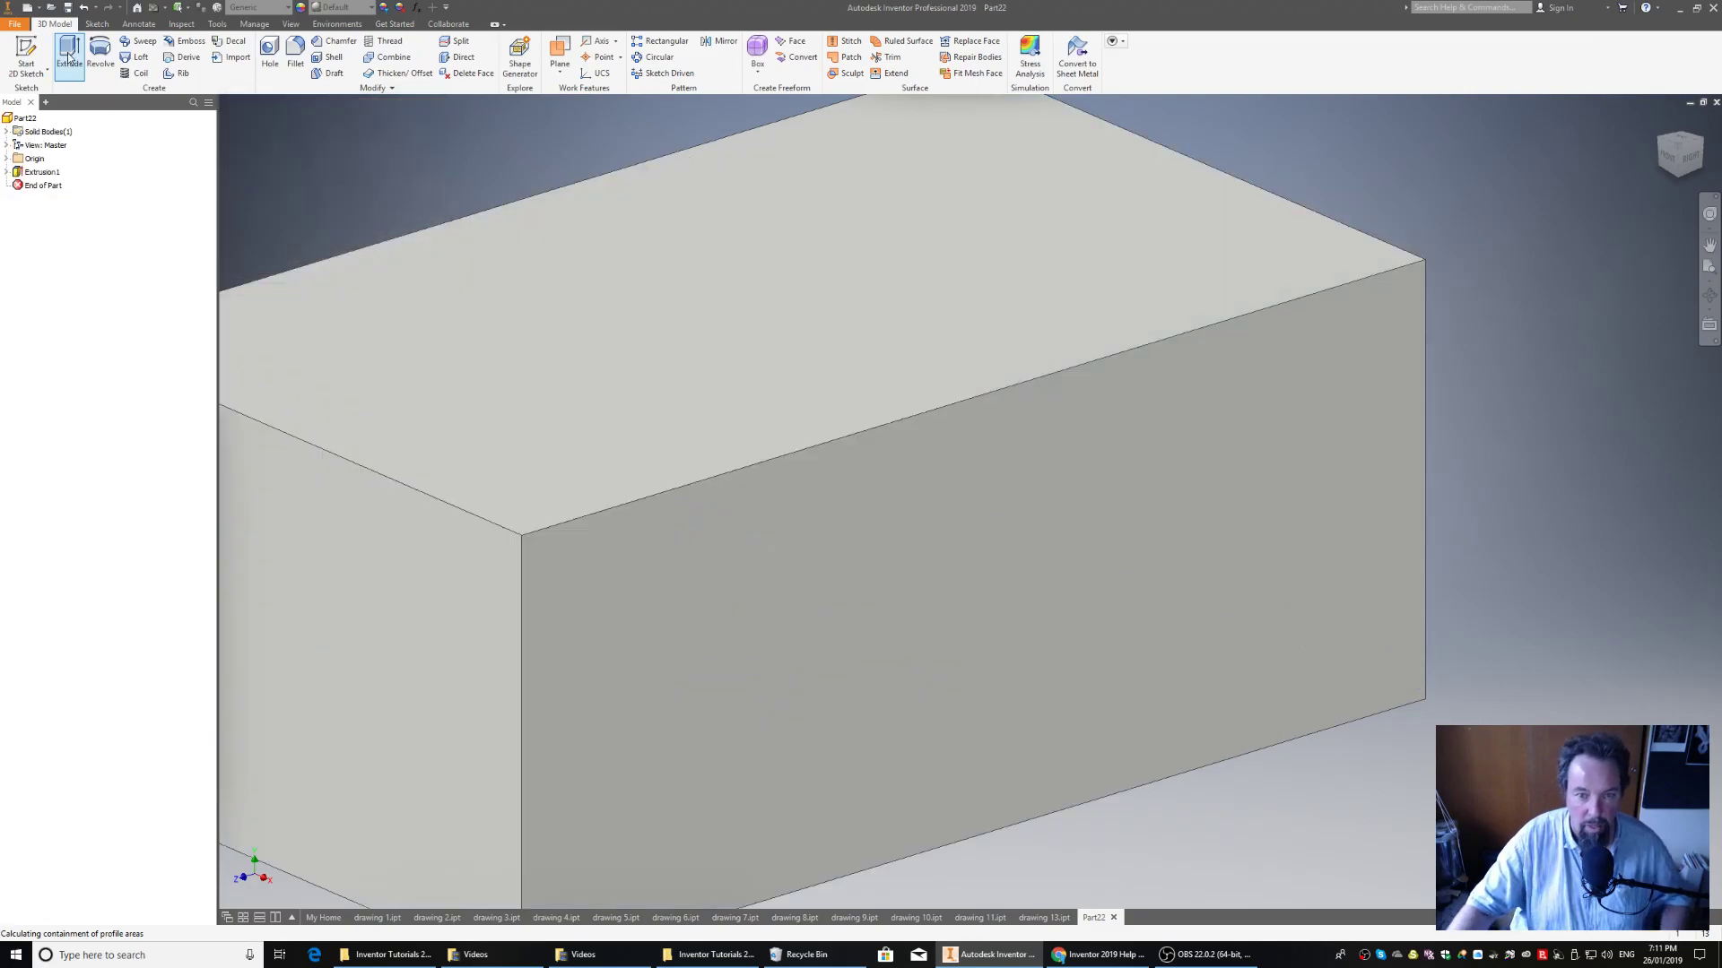
Step: Start a 2D sketch on the block's top face and project the face's outline into it
{"action": "left_click", "coordinate": [1679, 150]}
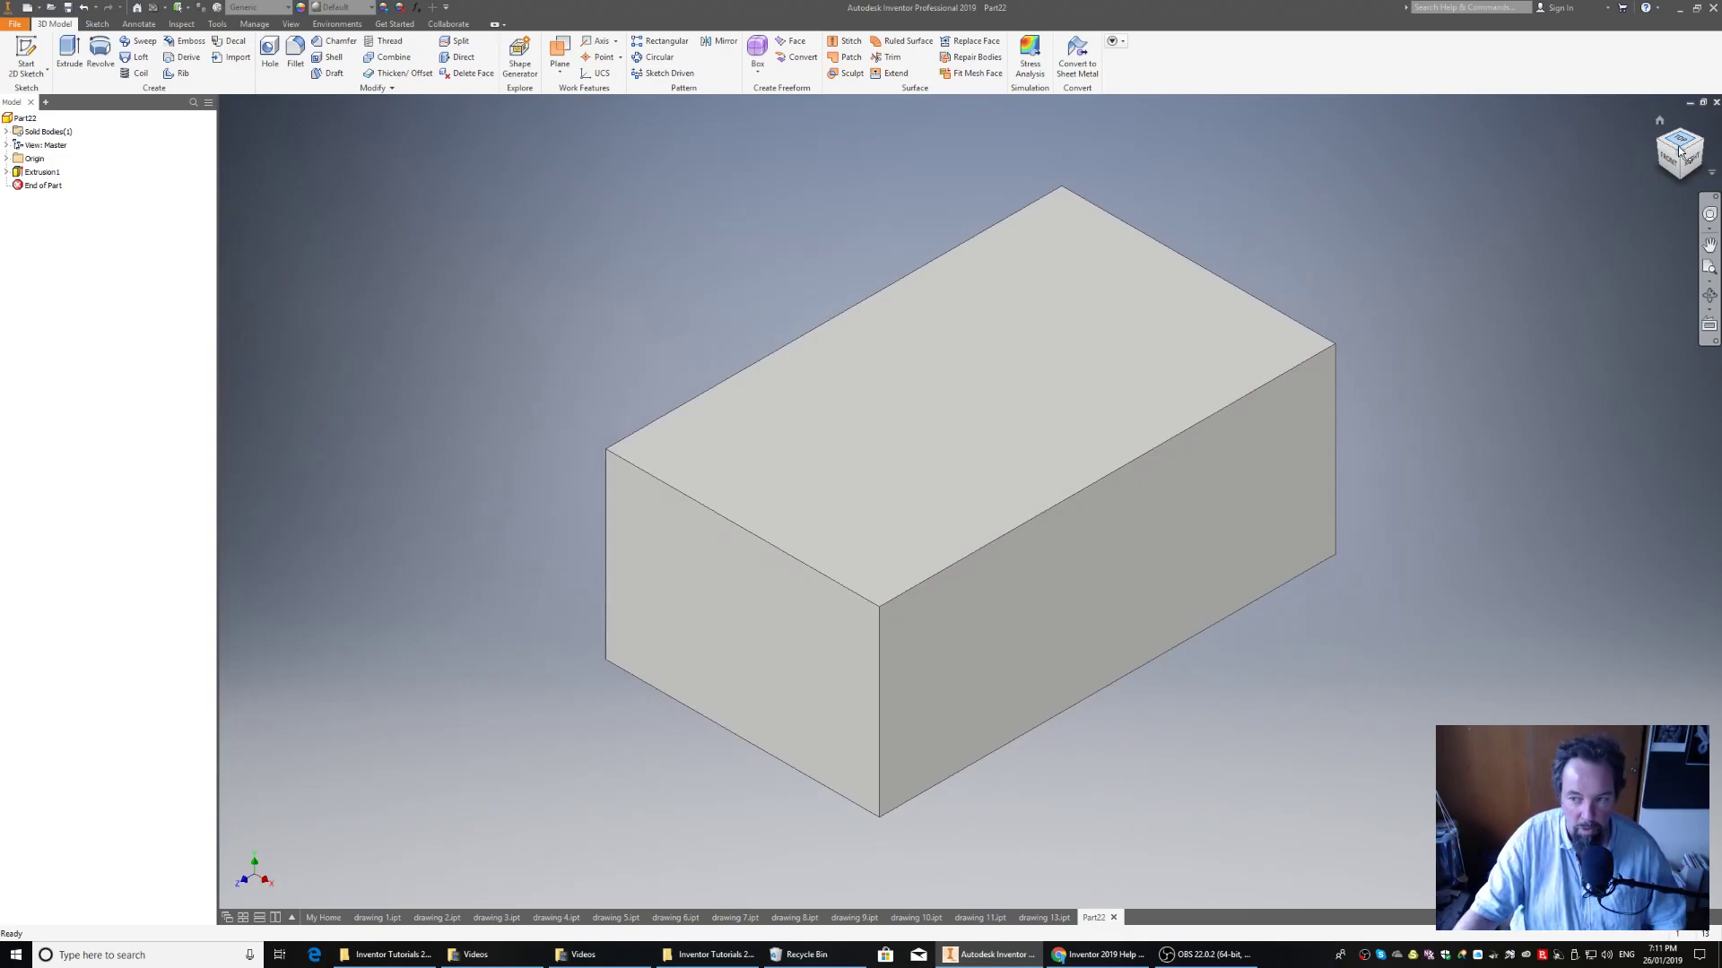
{"action": "left_click", "coordinate": [1661, 145]}
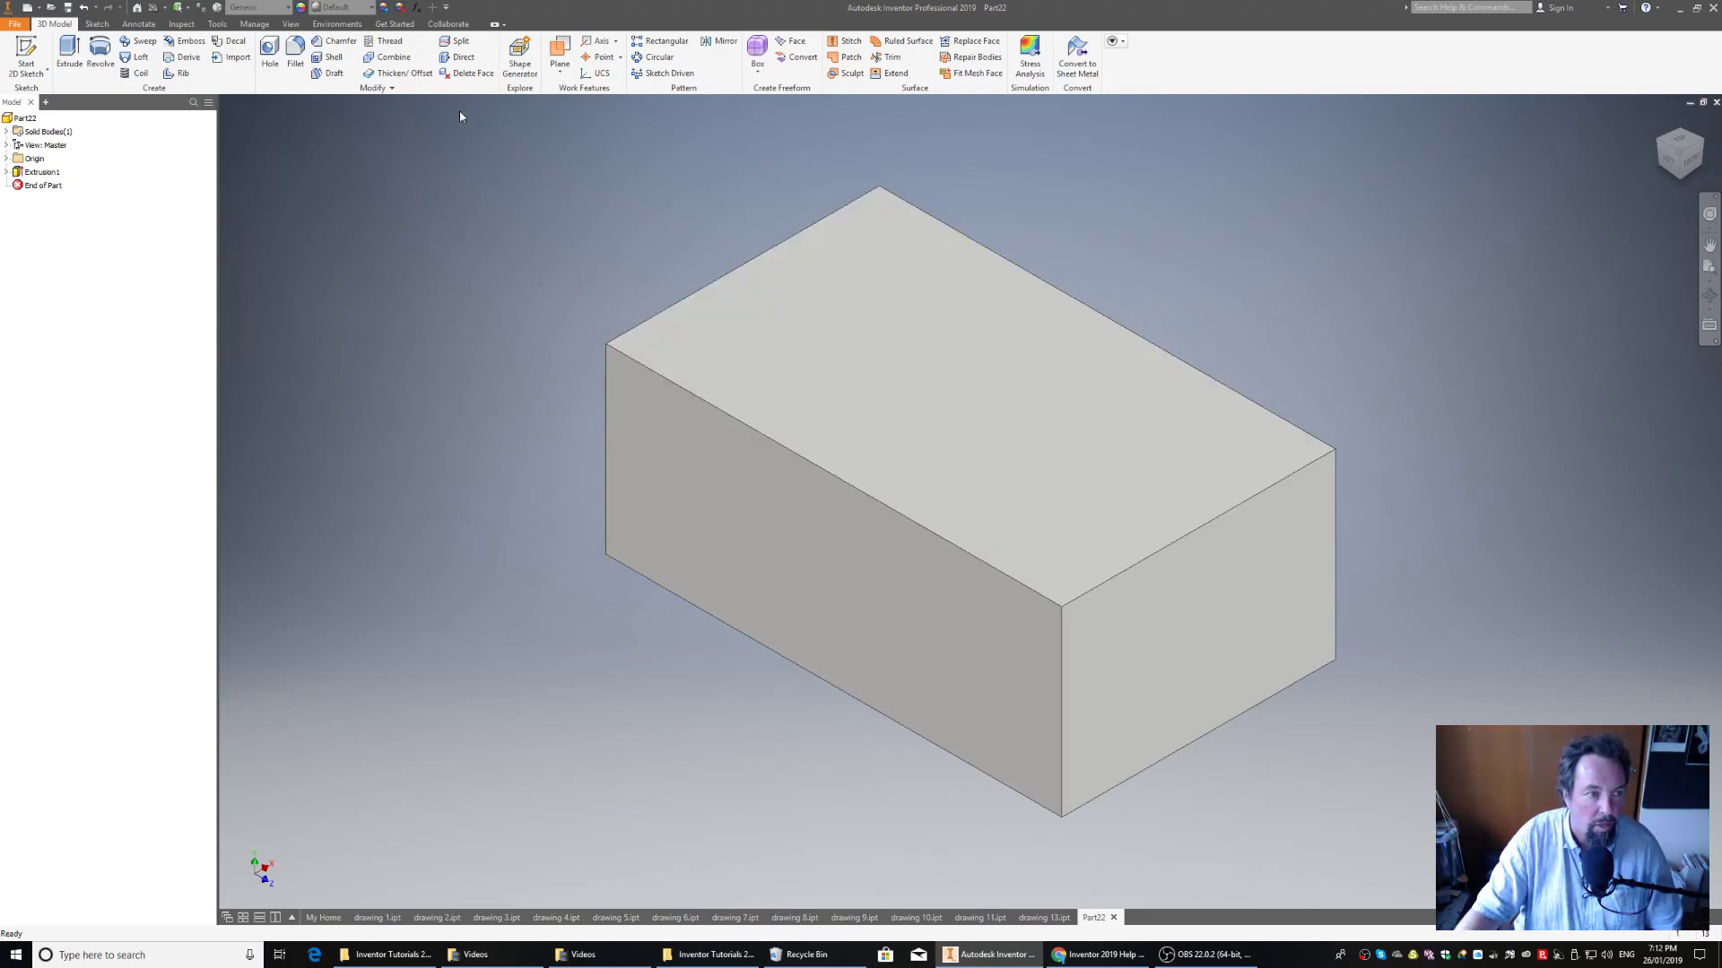
{"action": "left_click", "coordinate": [27, 55]}
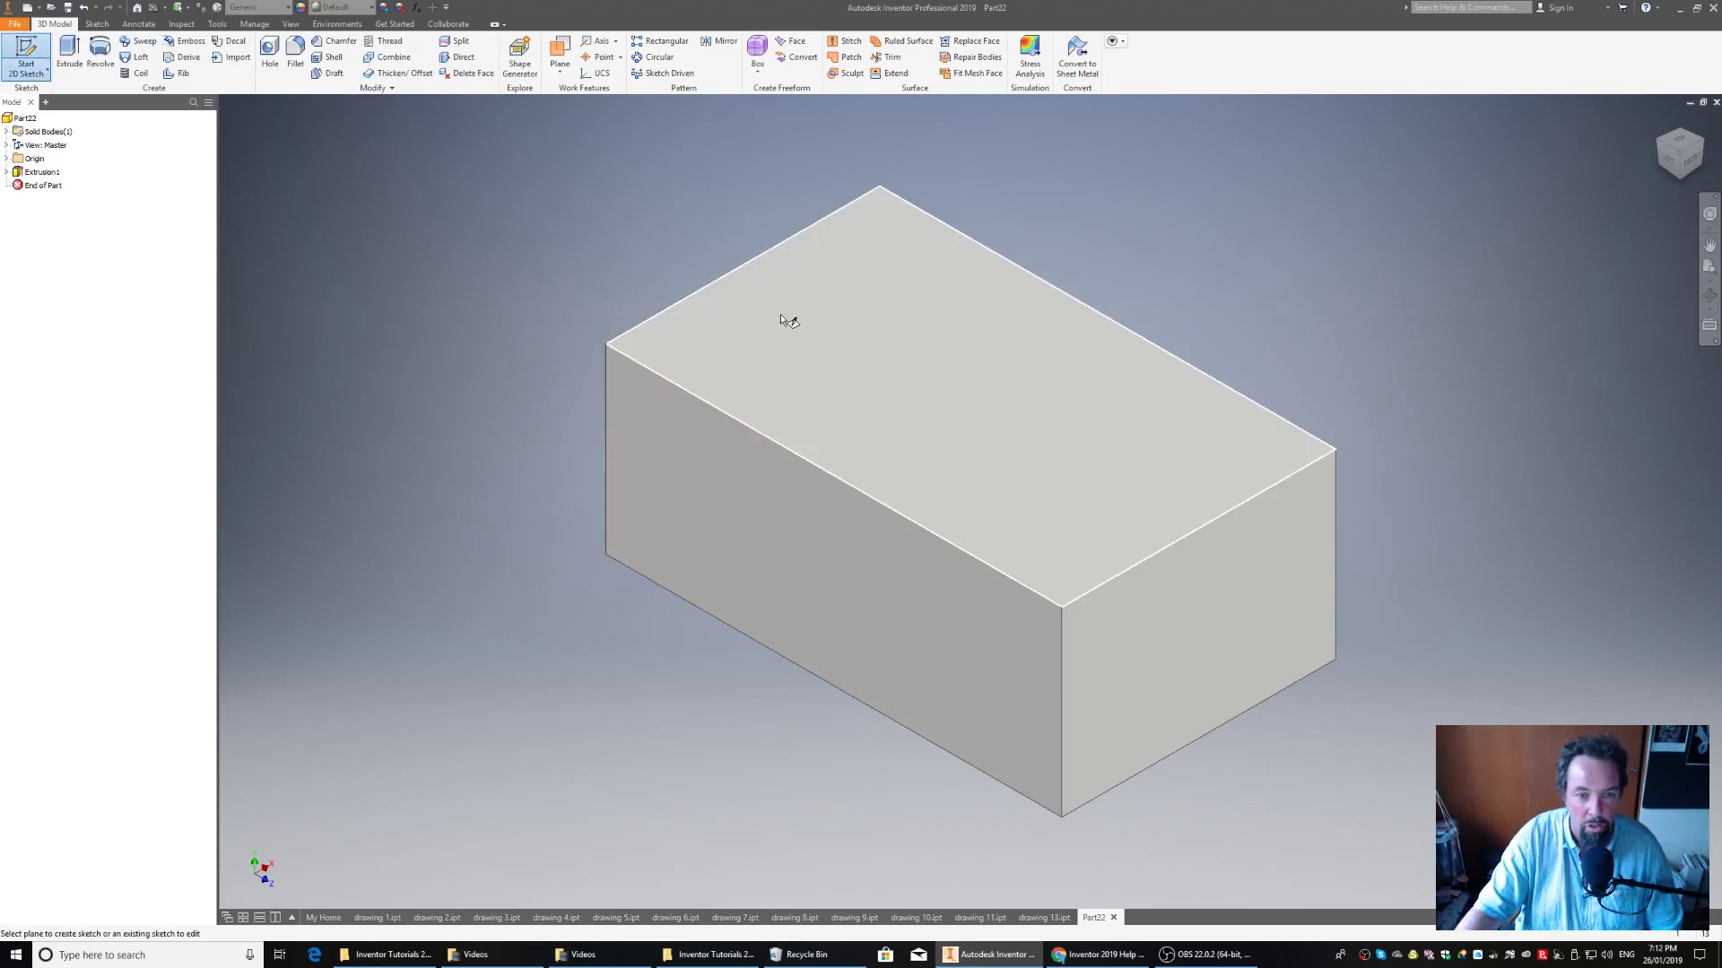
{"action": "left_click", "coordinate": [820, 328]}
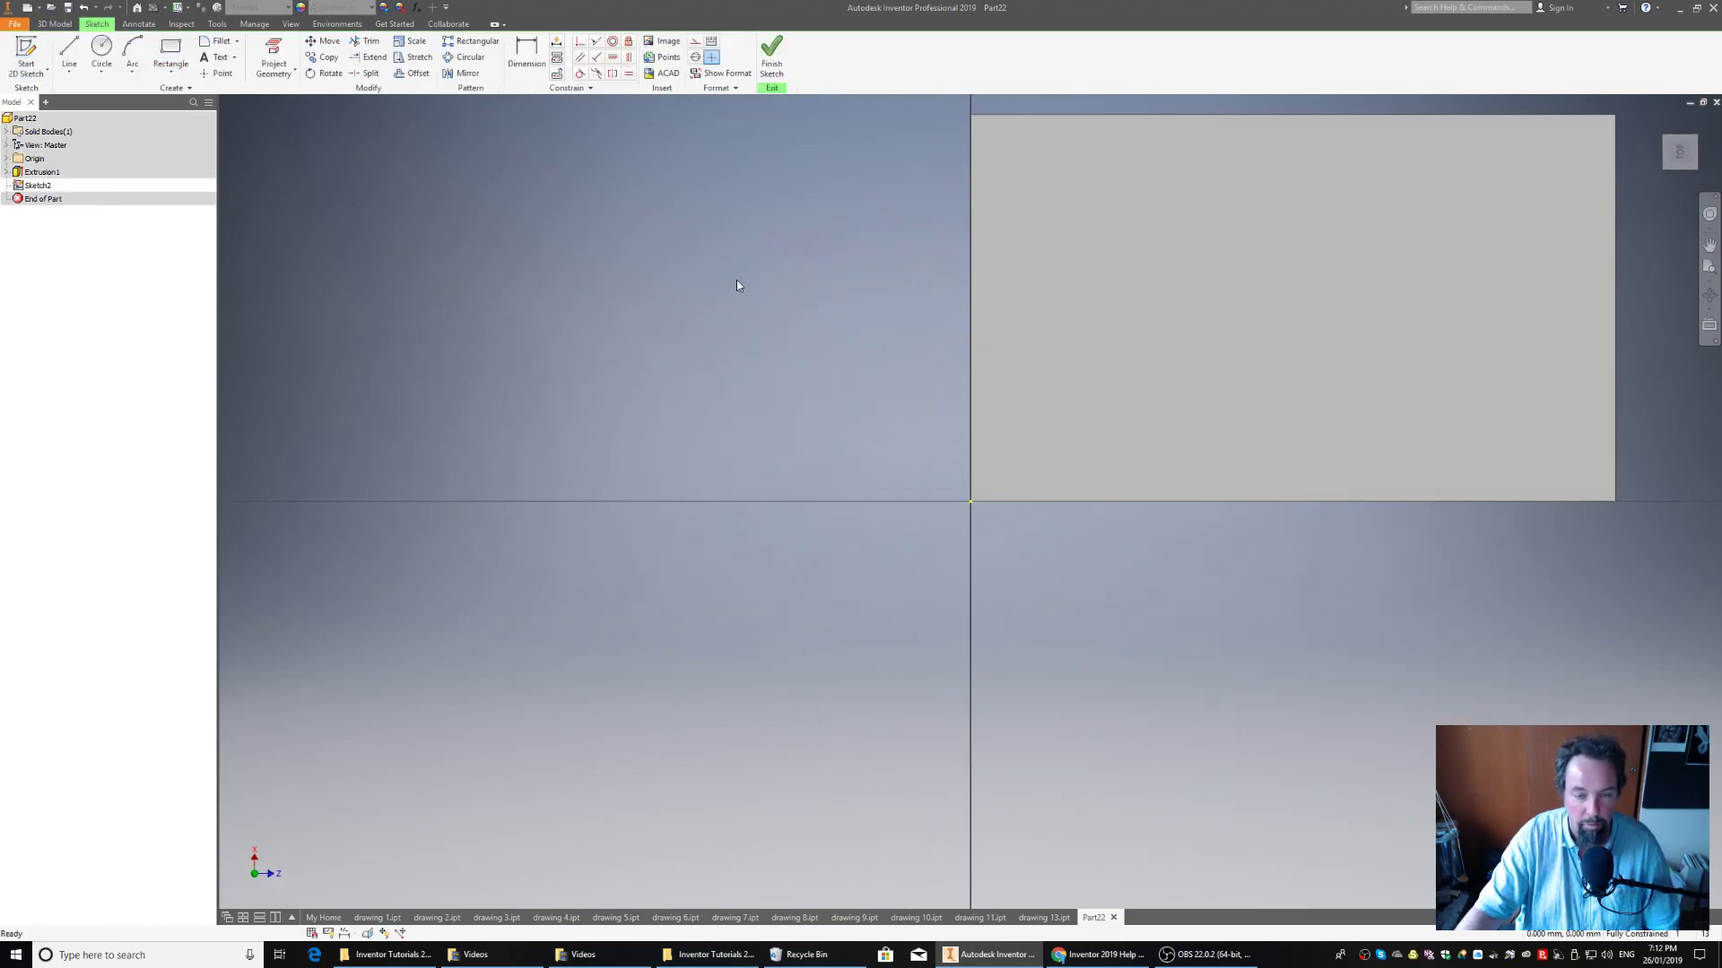
{"action": "left_click", "coordinate": [273, 56]}
{"action": "left_click", "coordinate": [1118, 299]}
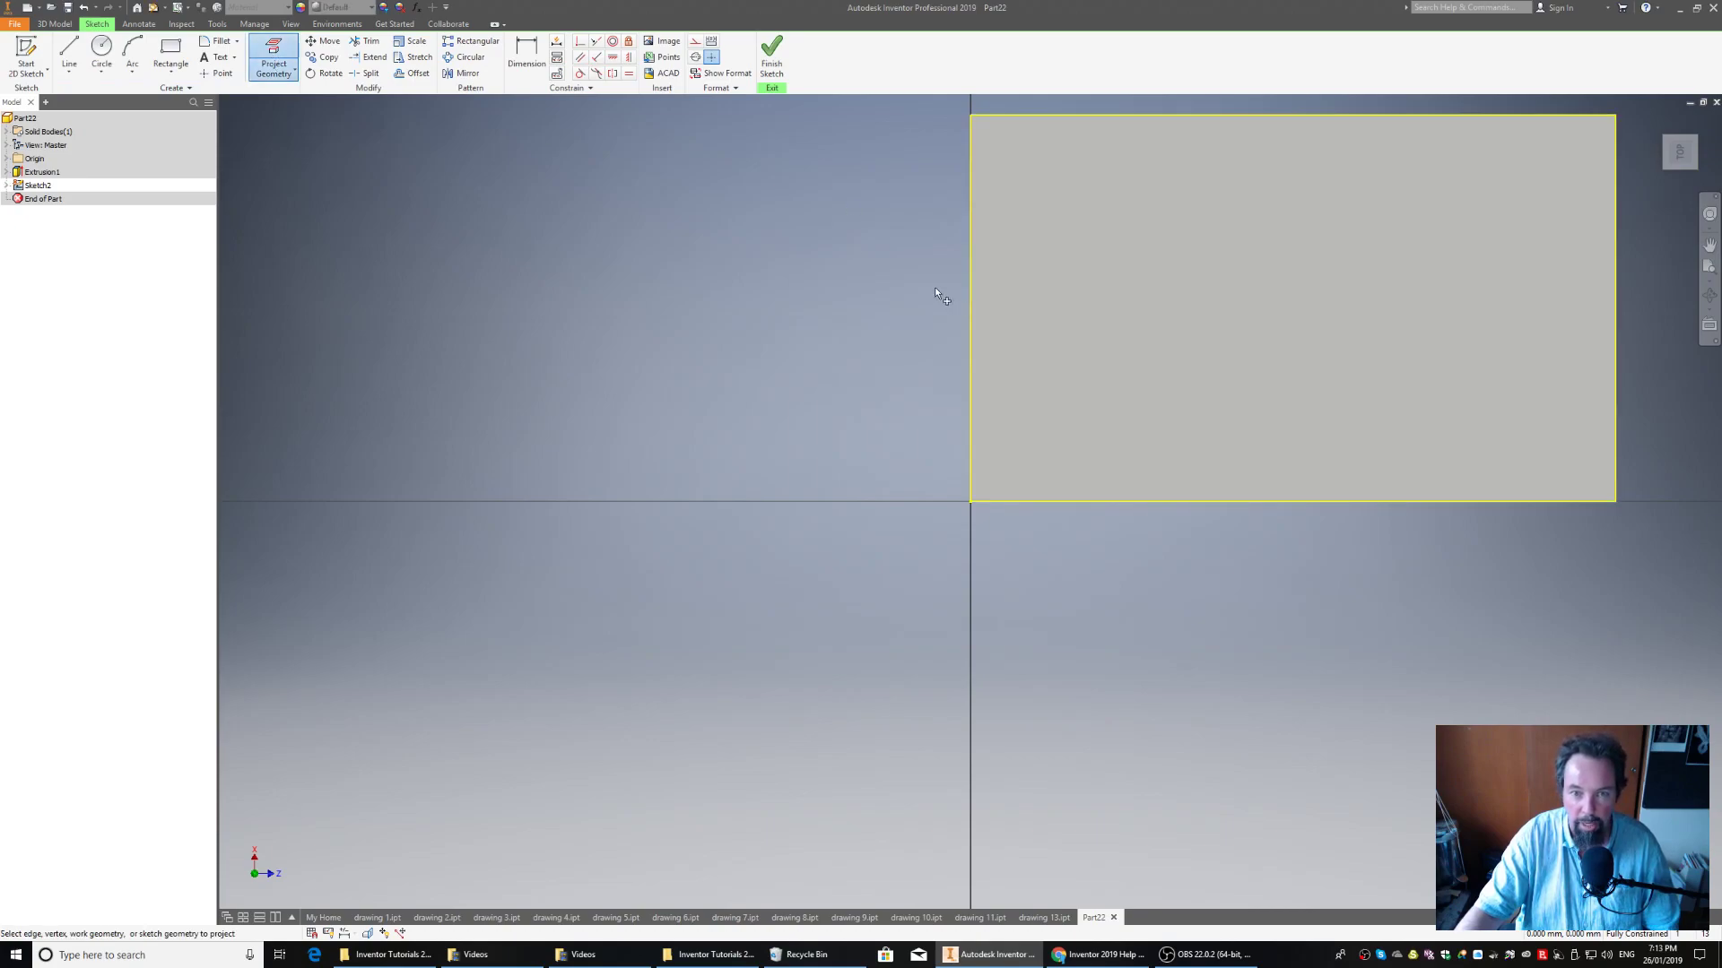
{"action": "left_click", "coordinate": [1679, 153]}
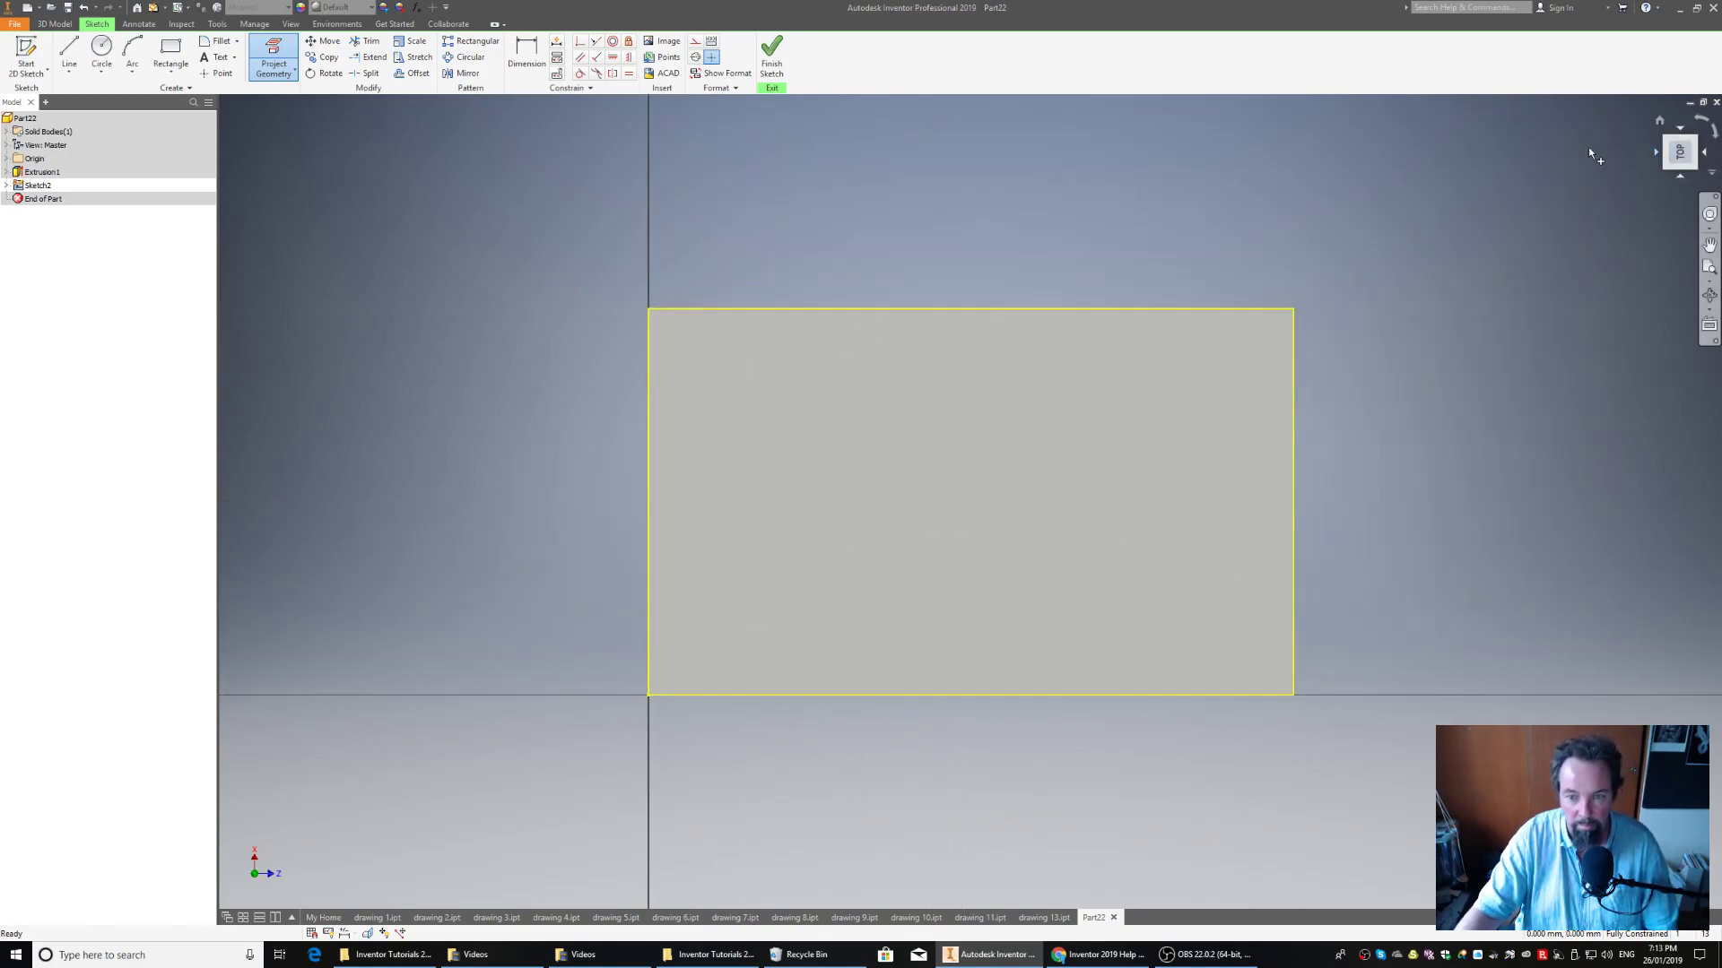
Step: Draw rectangles inward from the face's upper-right and lower-right corners, ending about 27 mm and 35 mm from the opposite edge
{"action": "left_click", "coordinate": [183, 58]}
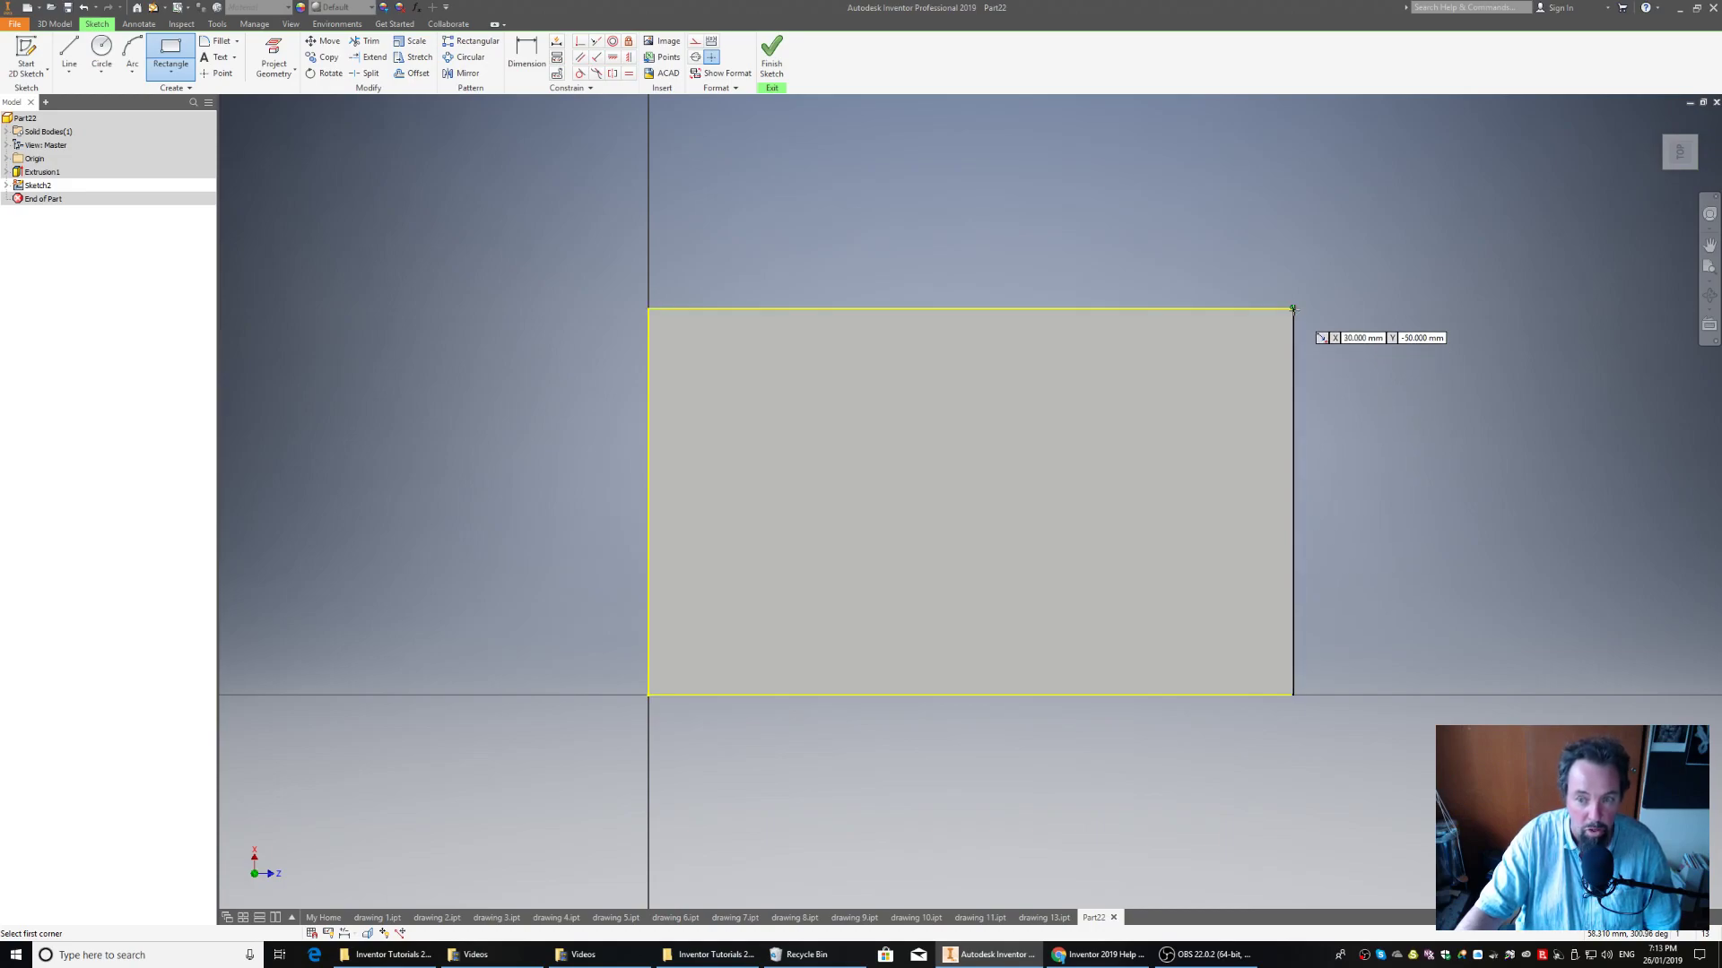
{"action": "left_click", "coordinate": [1292, 308]}
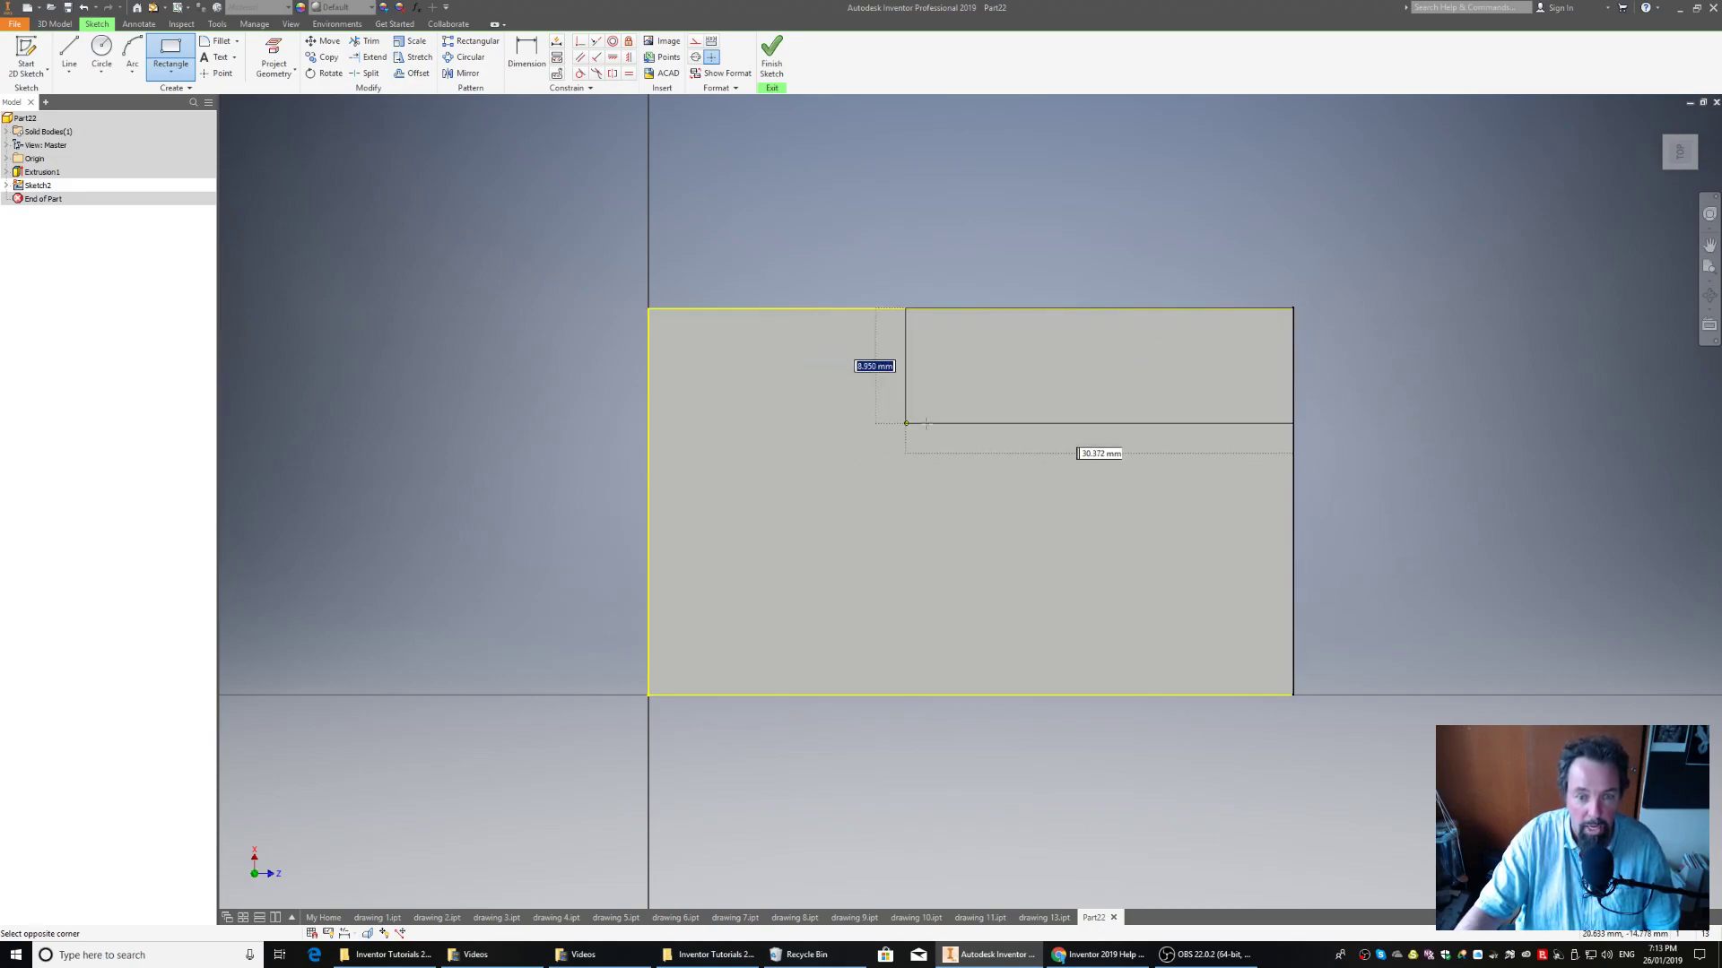
{"action": "left_click", "coordinate": [990, 395]}
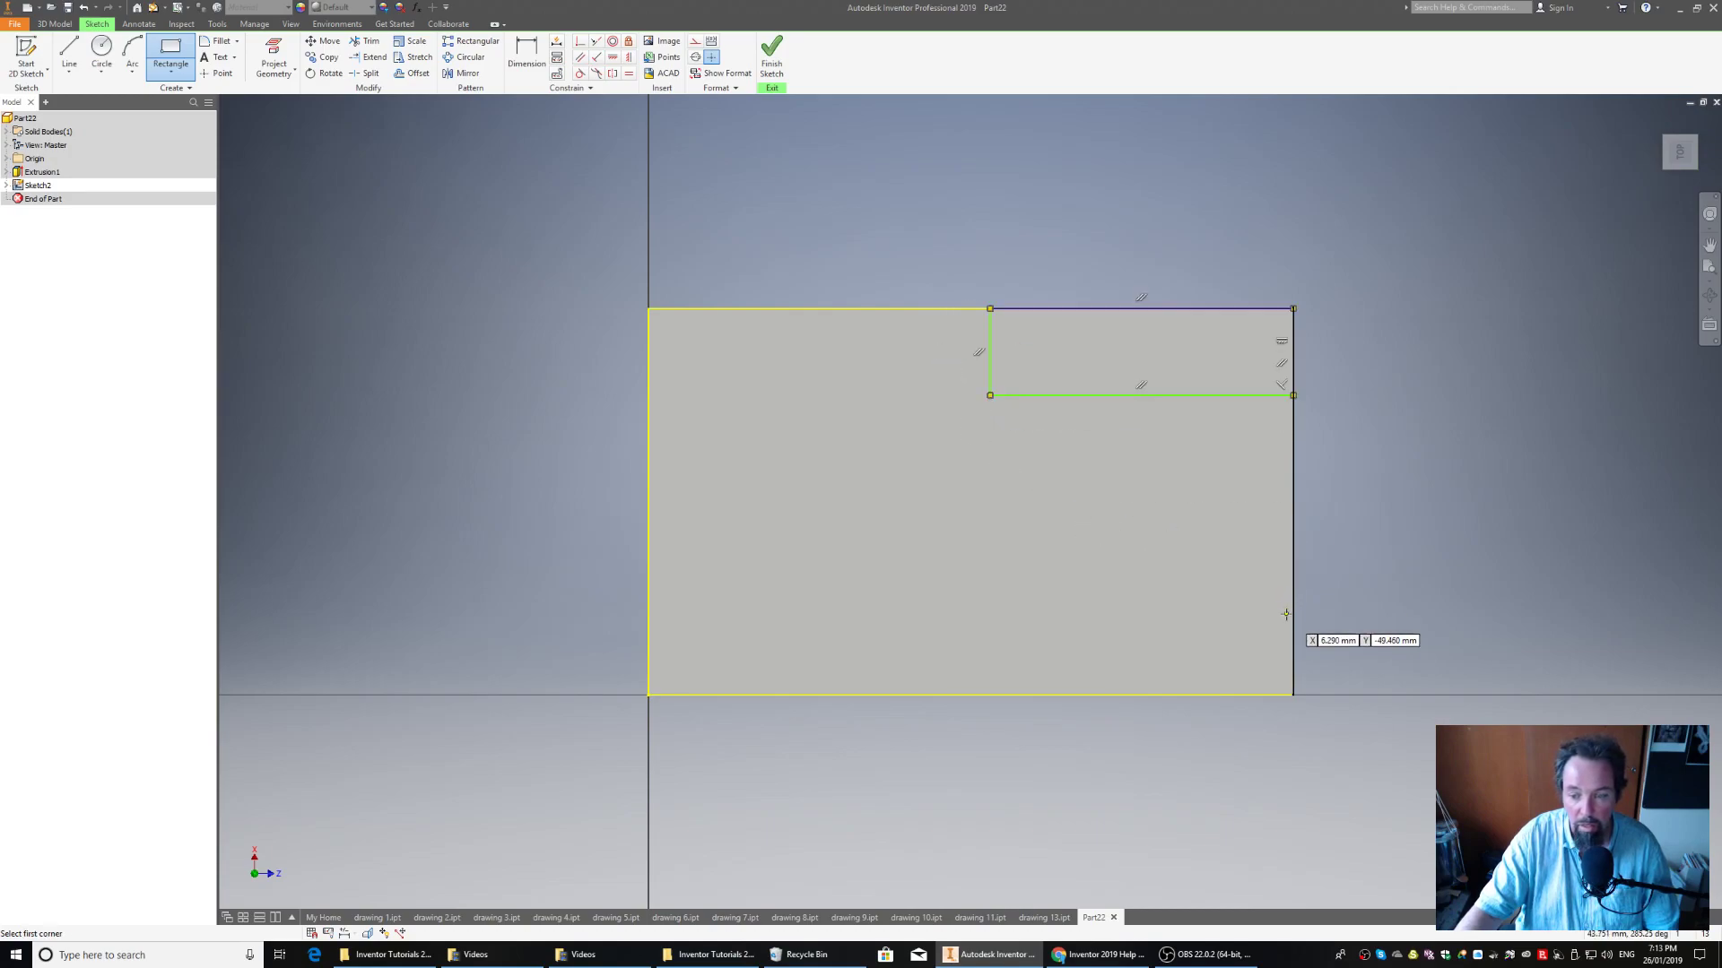
{"action": "left_click", "coordinate": [1292, 694]}
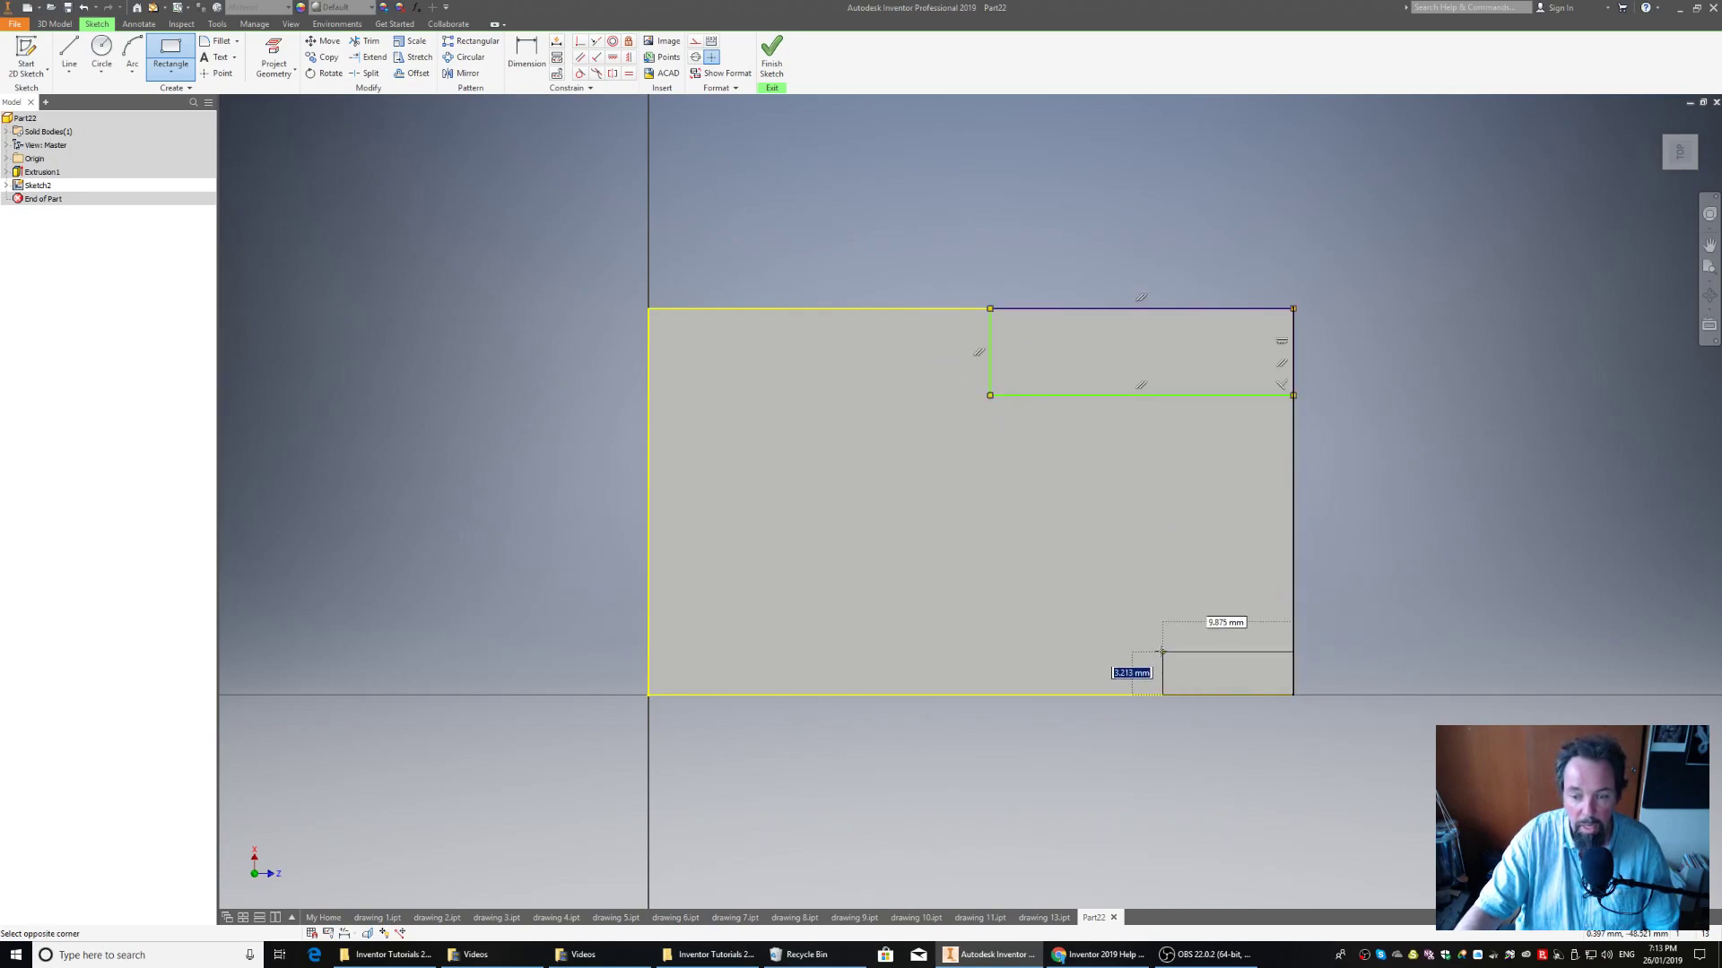
{"action": "left_click", "coordinate": [1098, 615]}
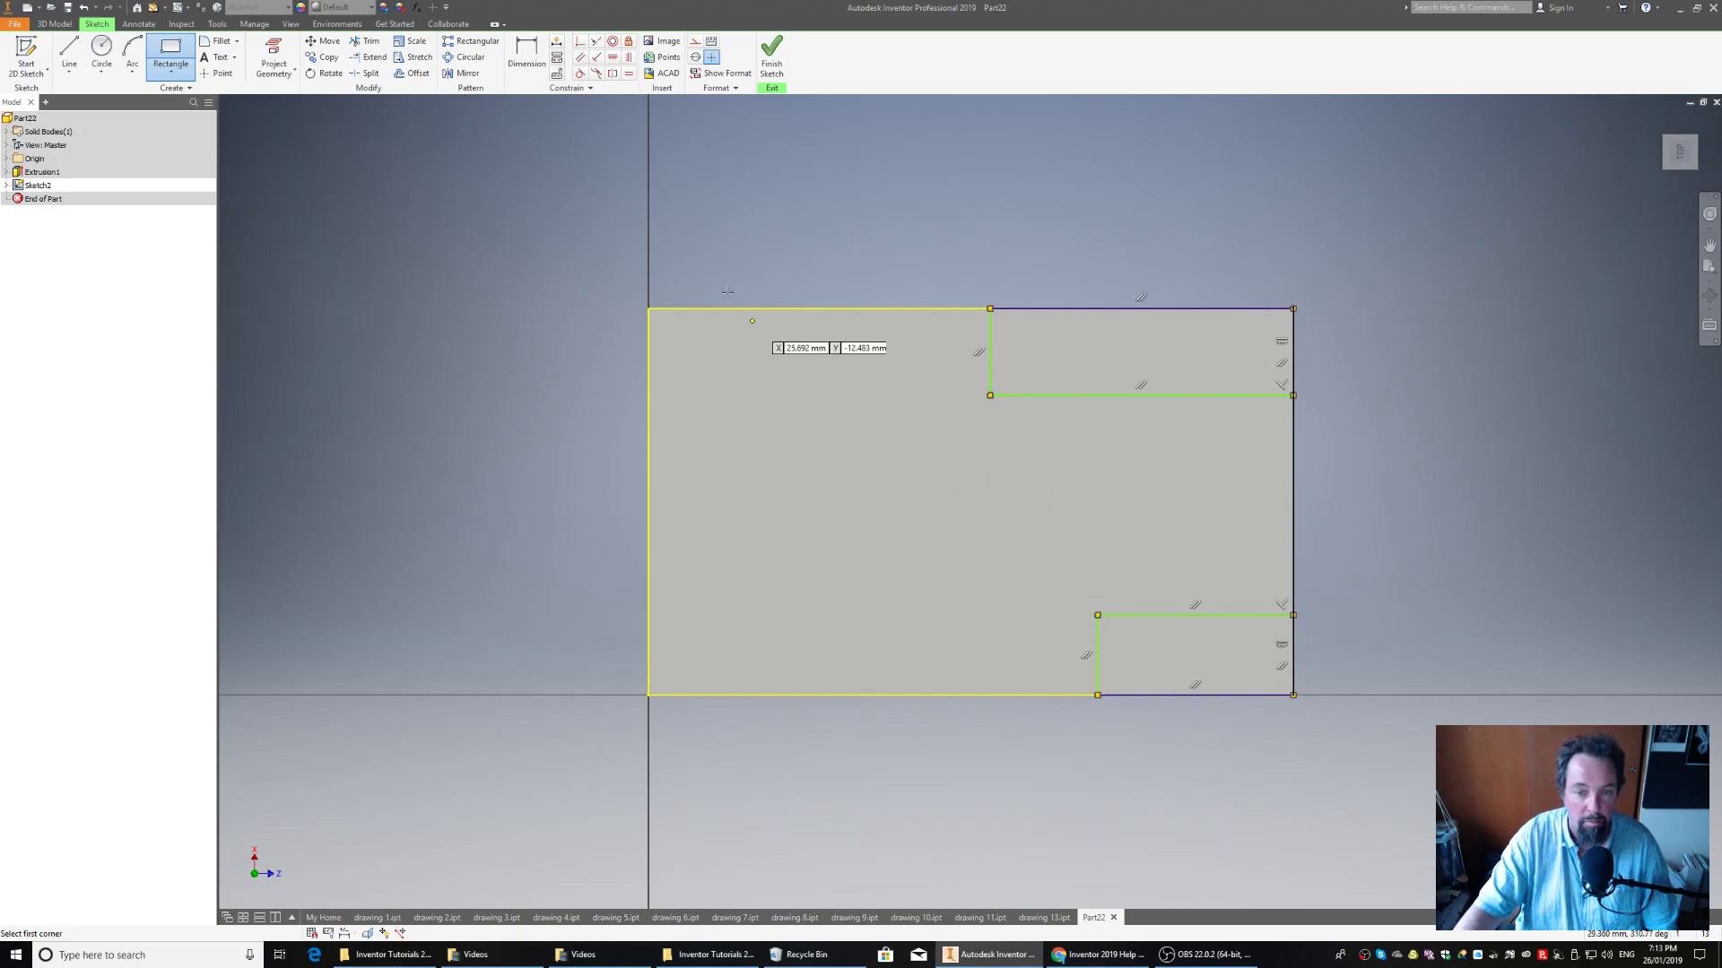
{"action": "right_click", "coordinate": [761, 165]}
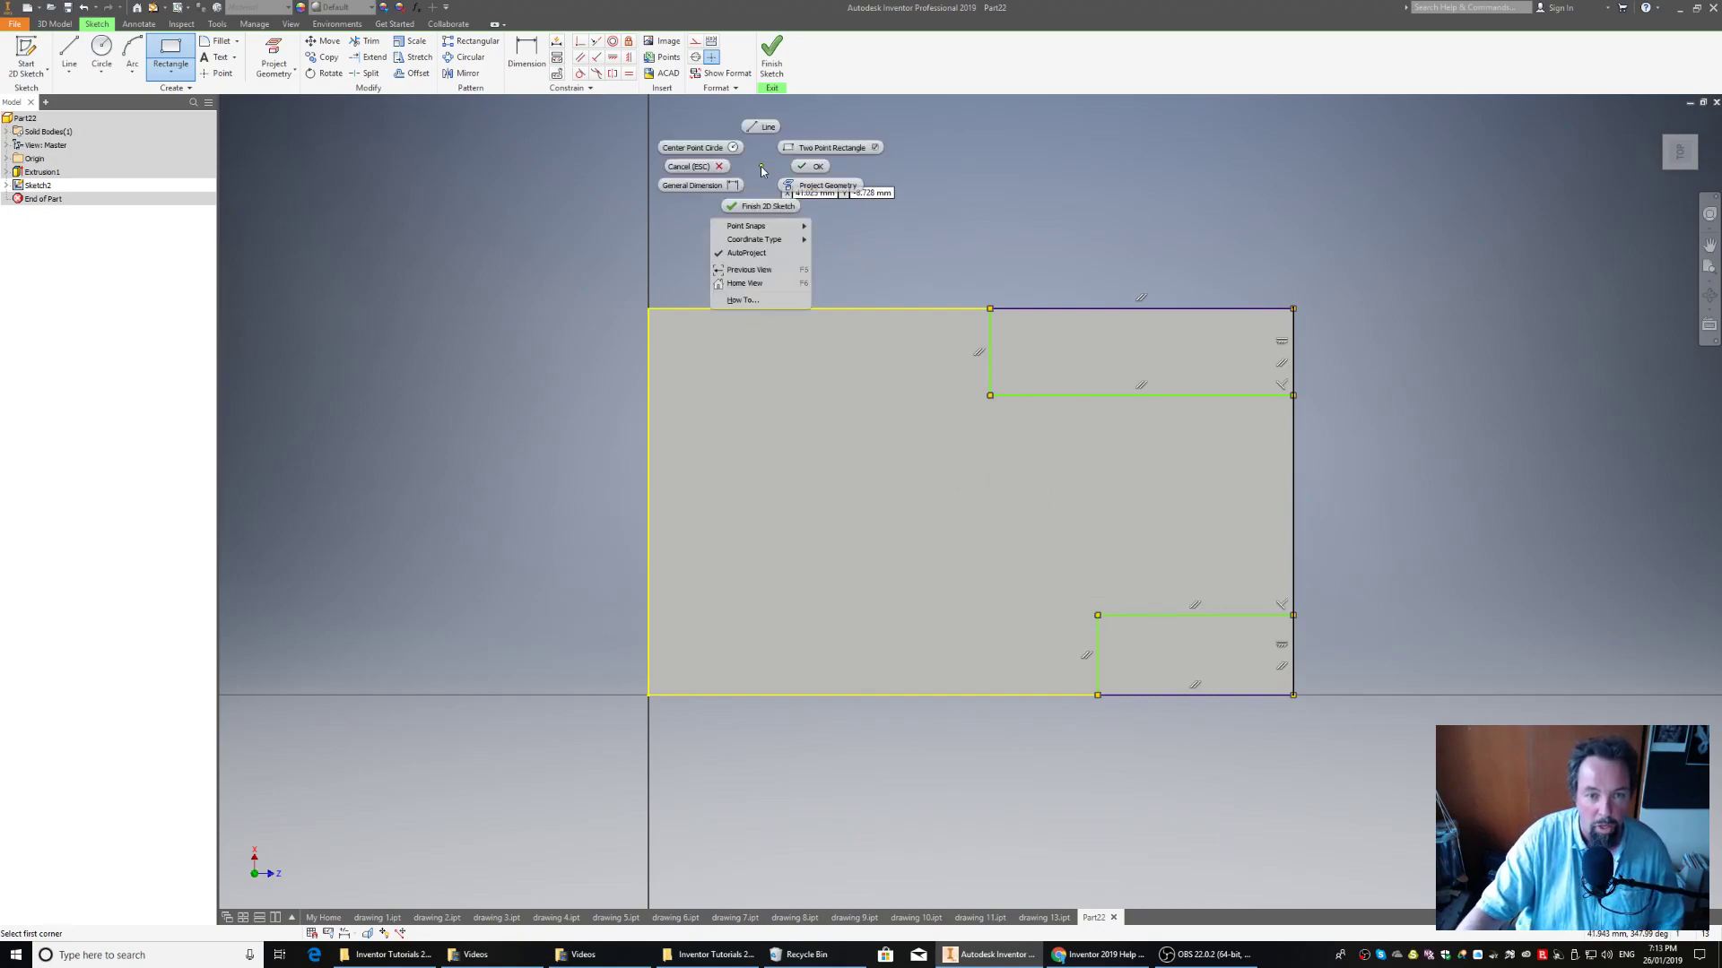
{"action": "left_click", "coordinate": [803, 172]}
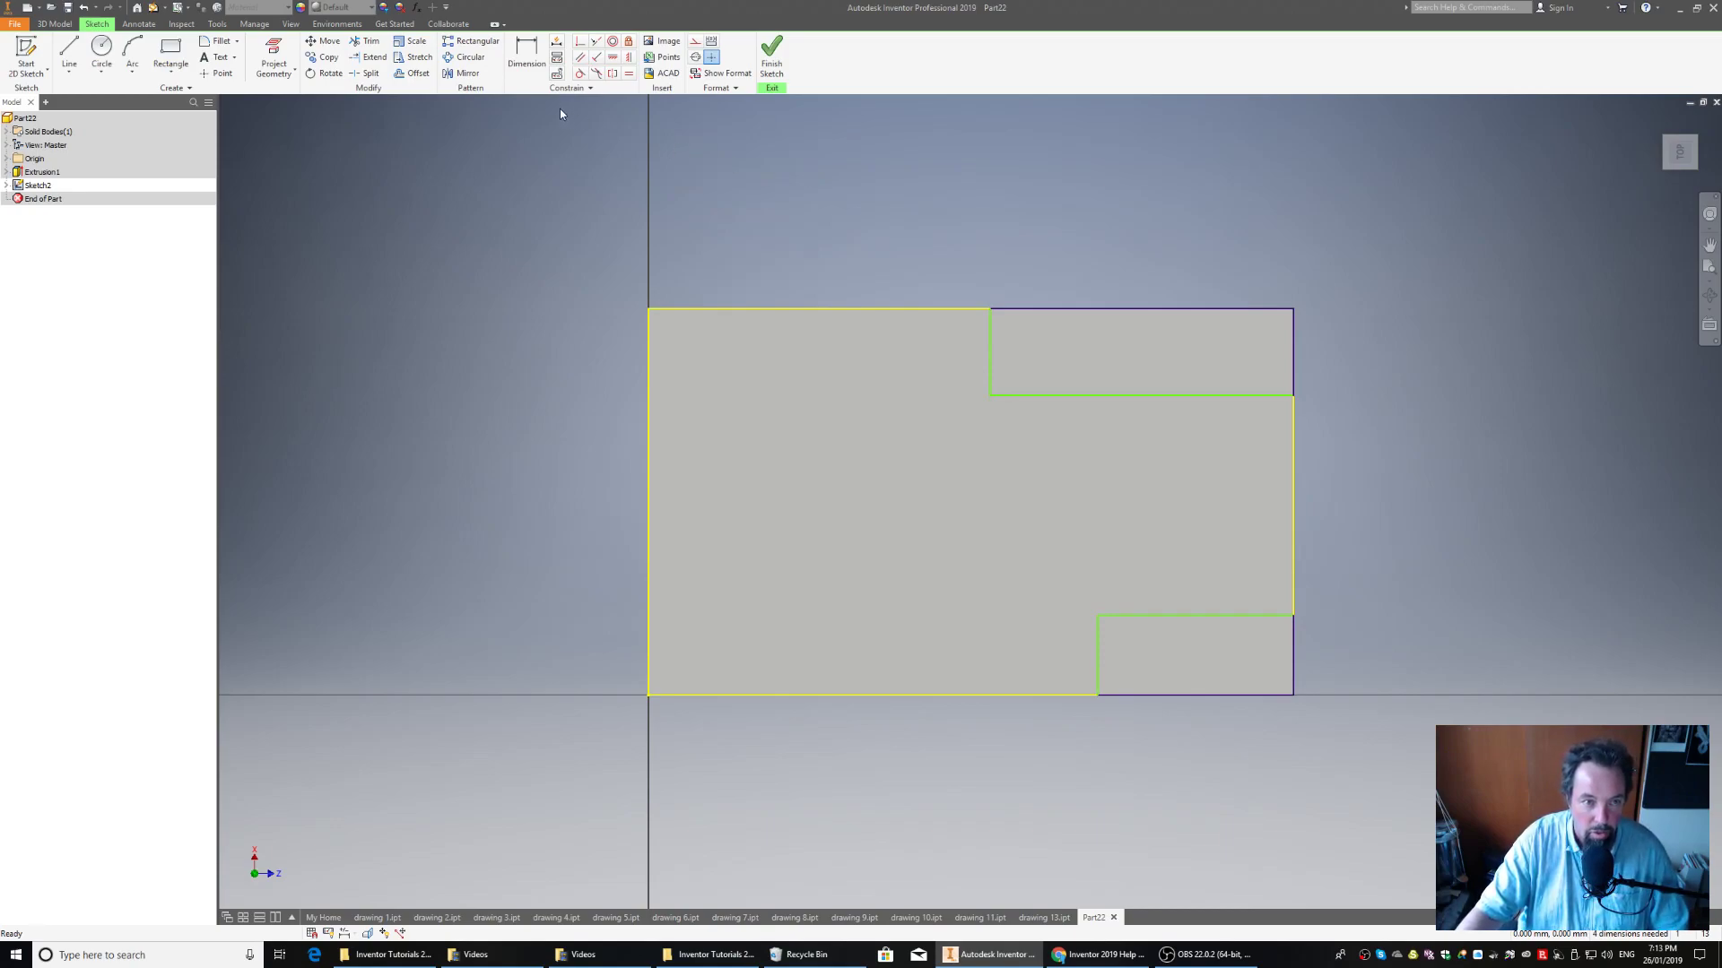
Step: Dimension the upper rectangle's inner vertical edge at 10 mm from the face's left edge
{"action": "left_click", "coordinate": [532, 61]}
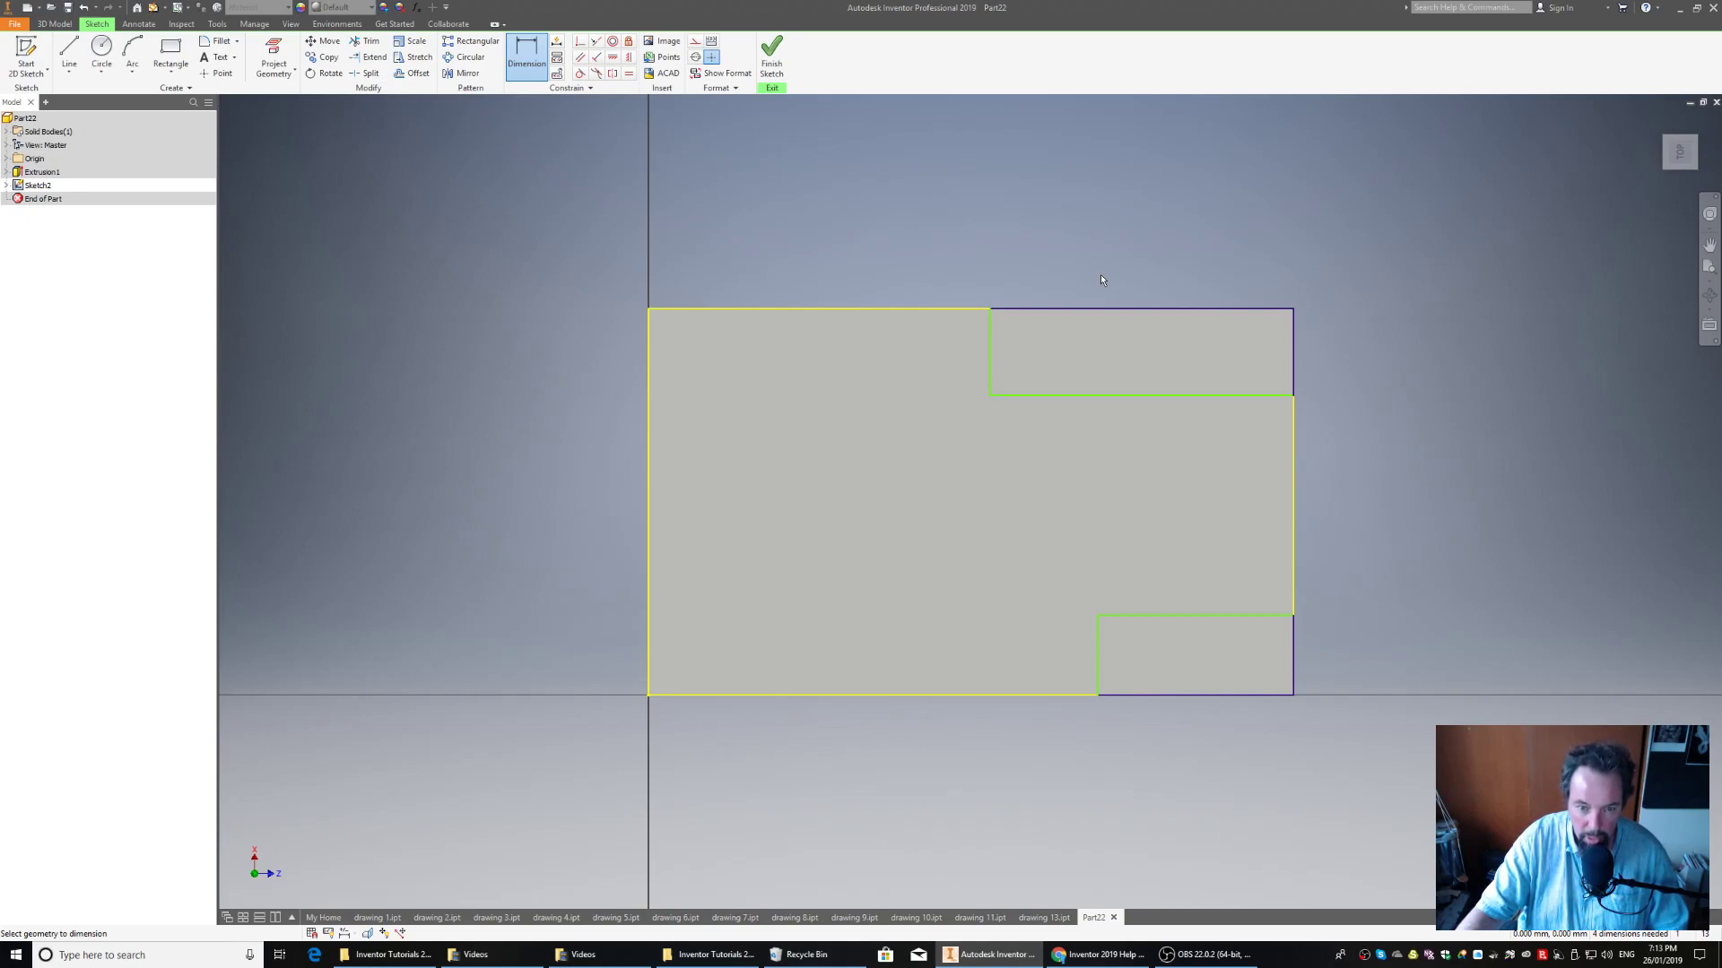
{"action": "left_click", "coordinate": [990, 359]}
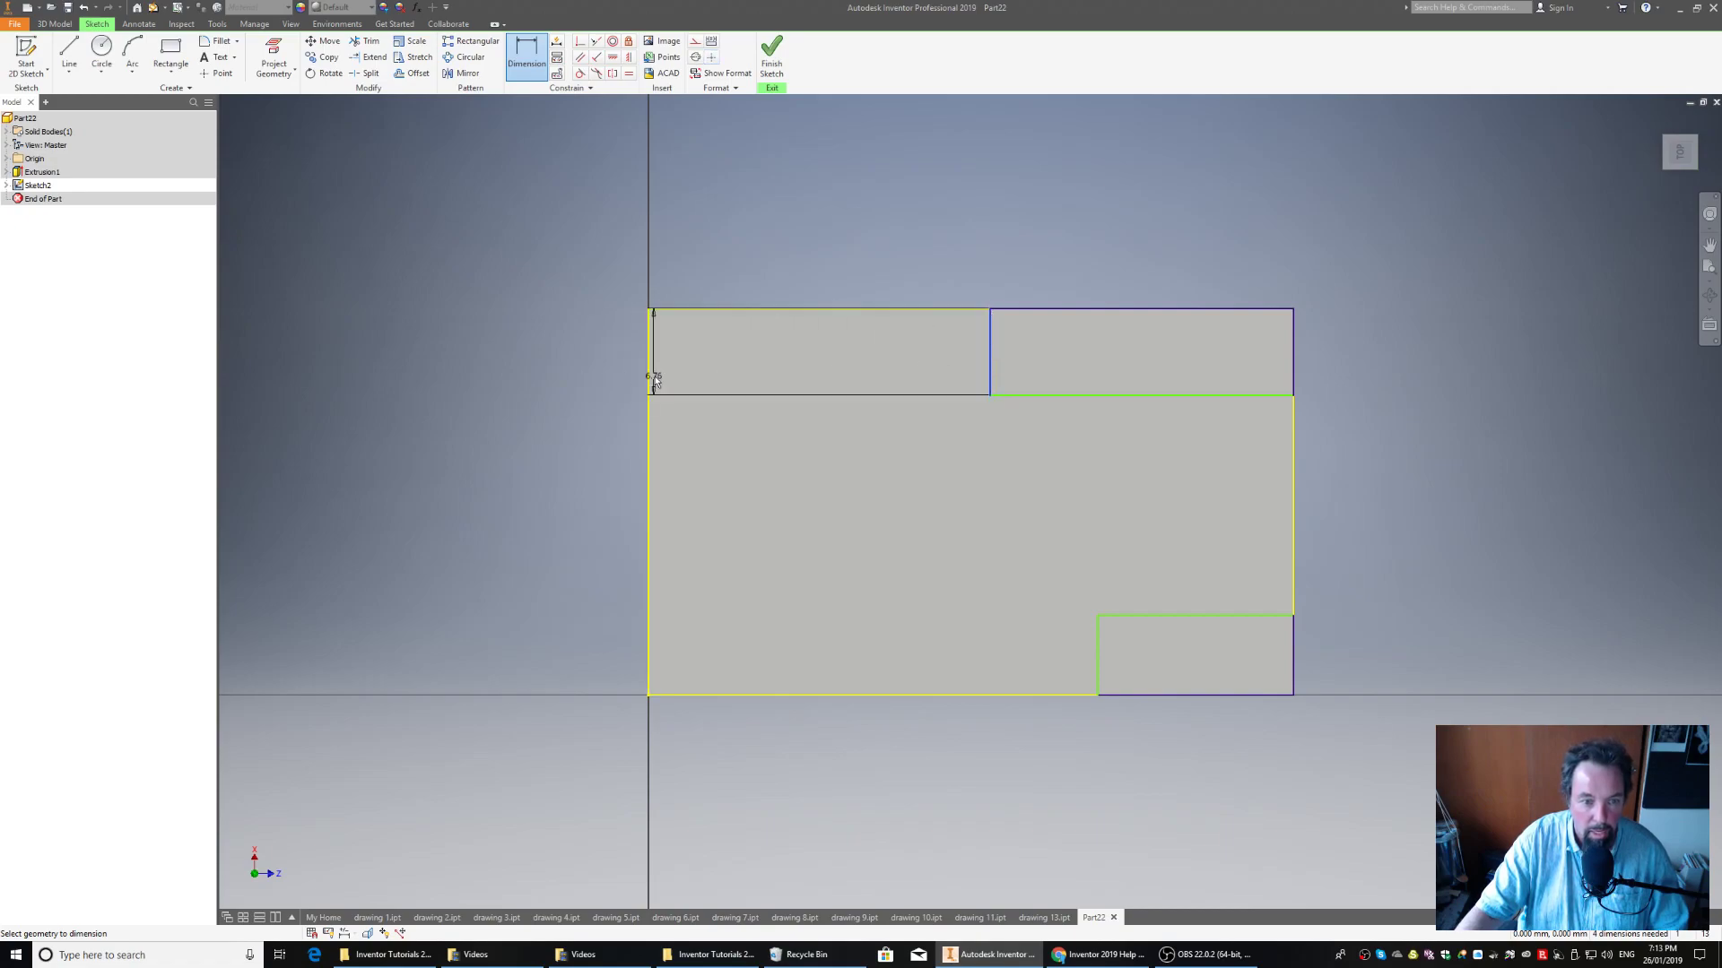
{"action": "left_click", "coordinate": [649, 384]}
{"action": "left_click", "coordinate": [773, 212]}
{"action": "type", "text": "10"}
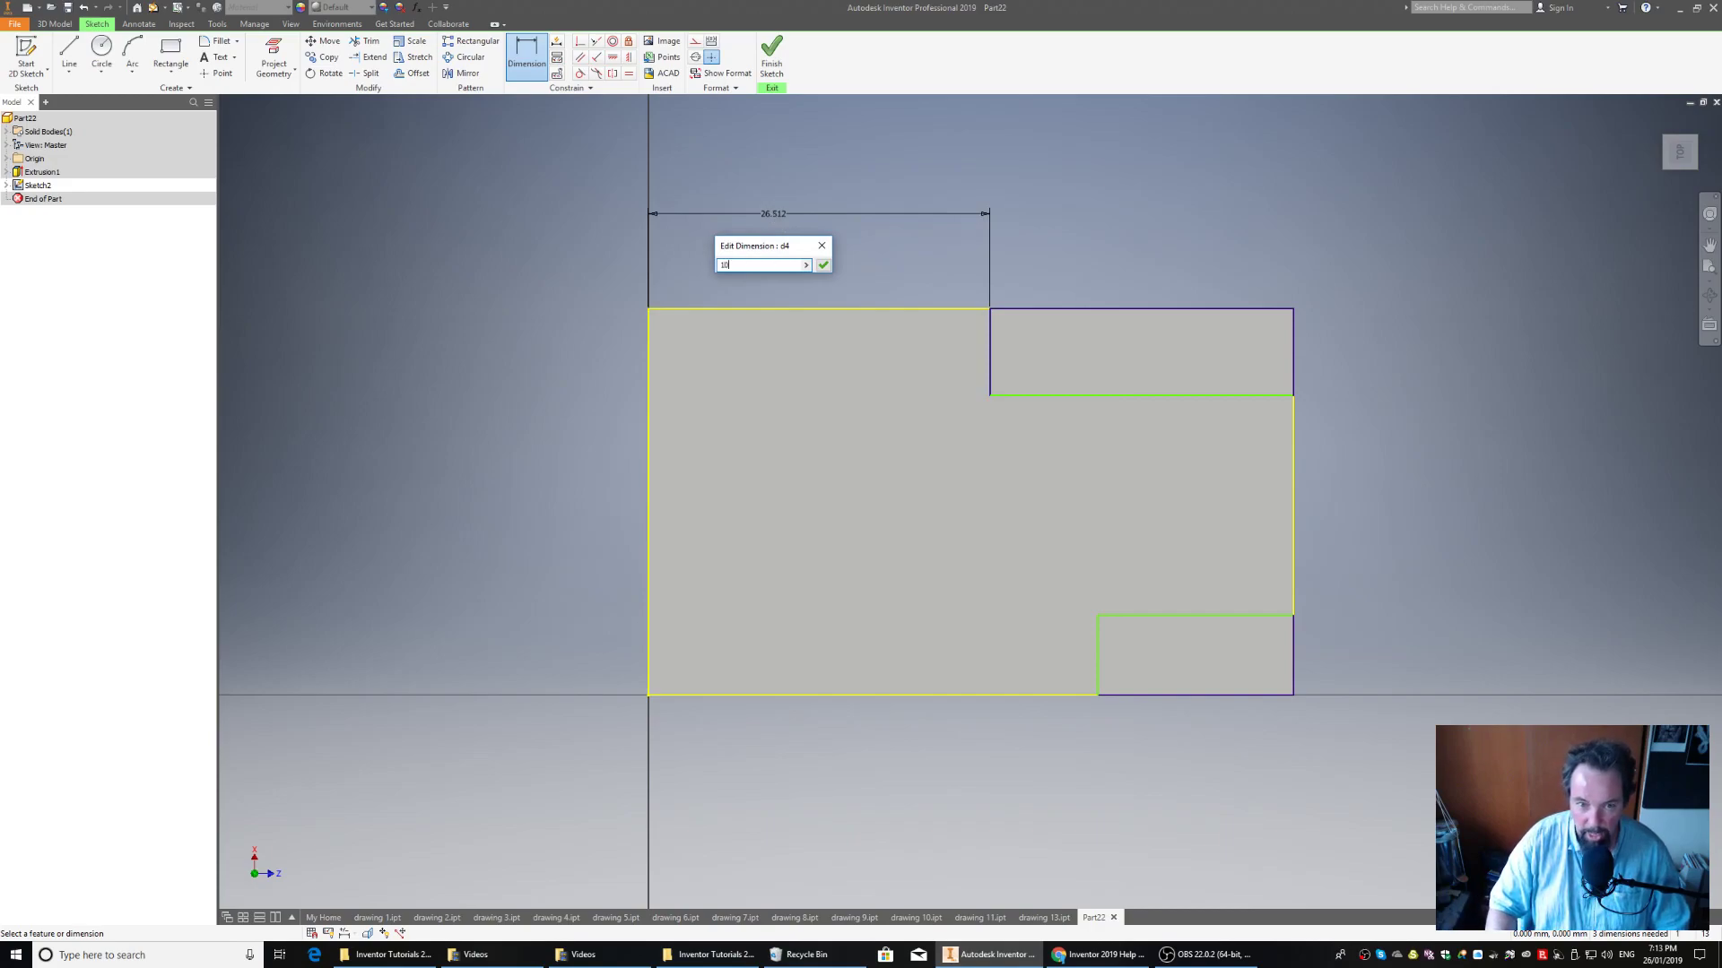
{"action": "key", "text": "Return"}
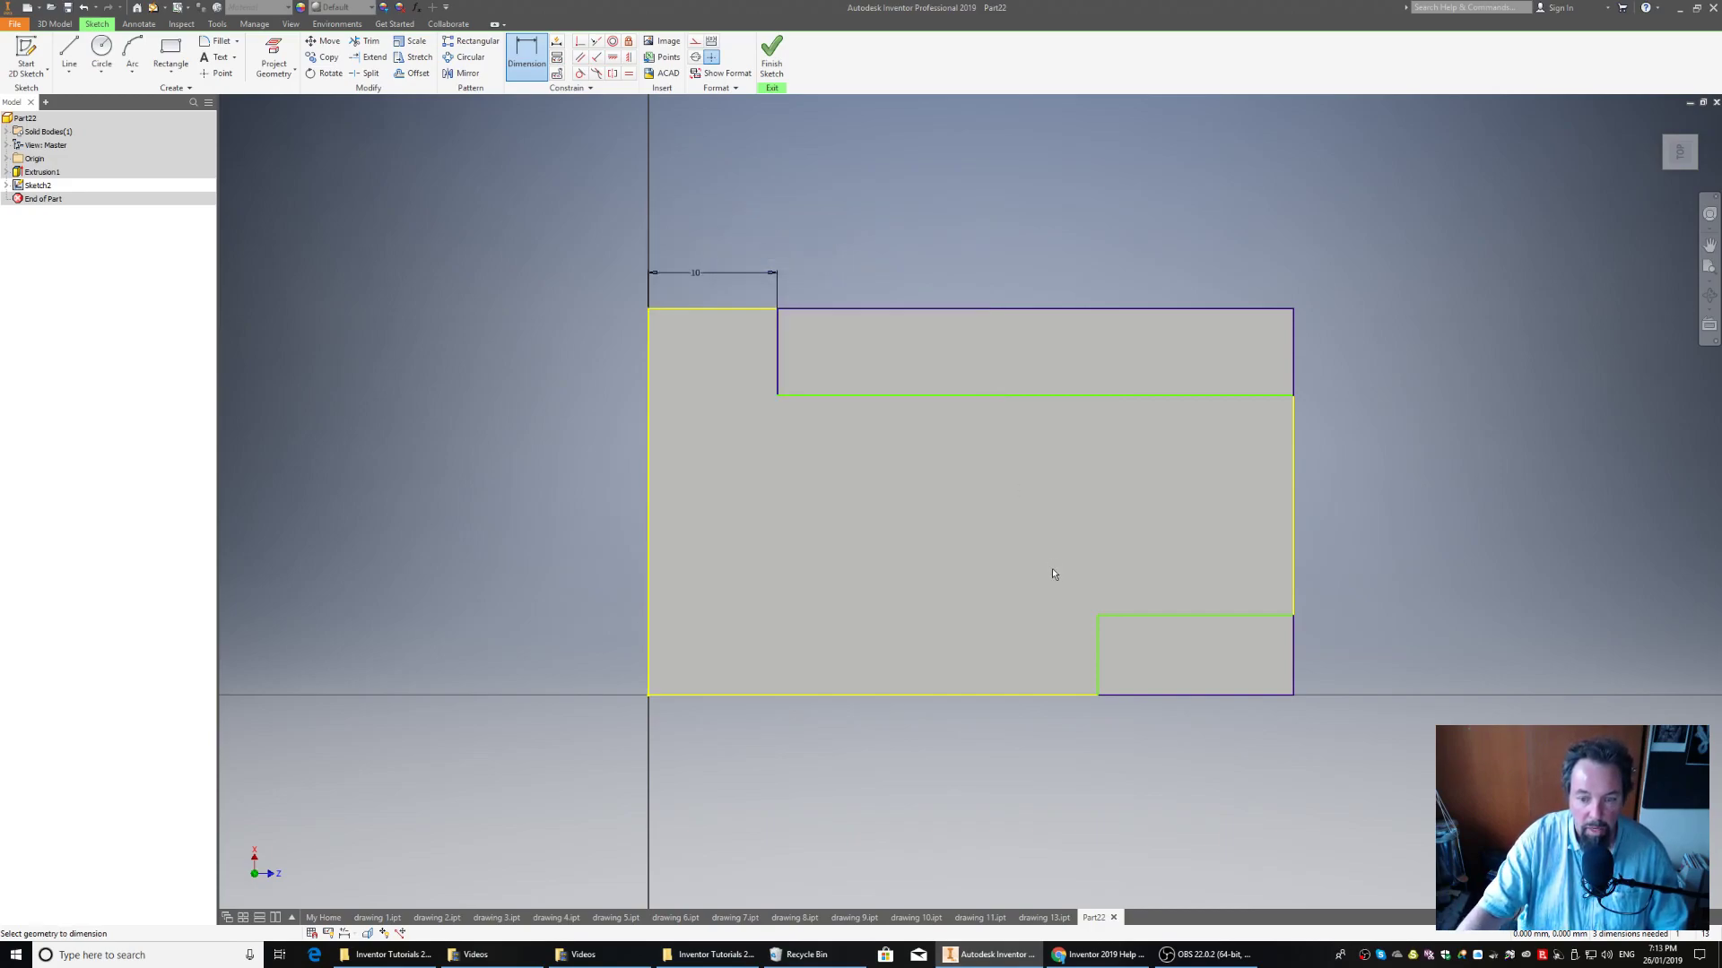
Step: Dimension the lower rectangle's inner vertical edge from the face's left edge, linking it to the upper offset with =d4
{"action": "left_click", "coordinate": [1094, 656]}
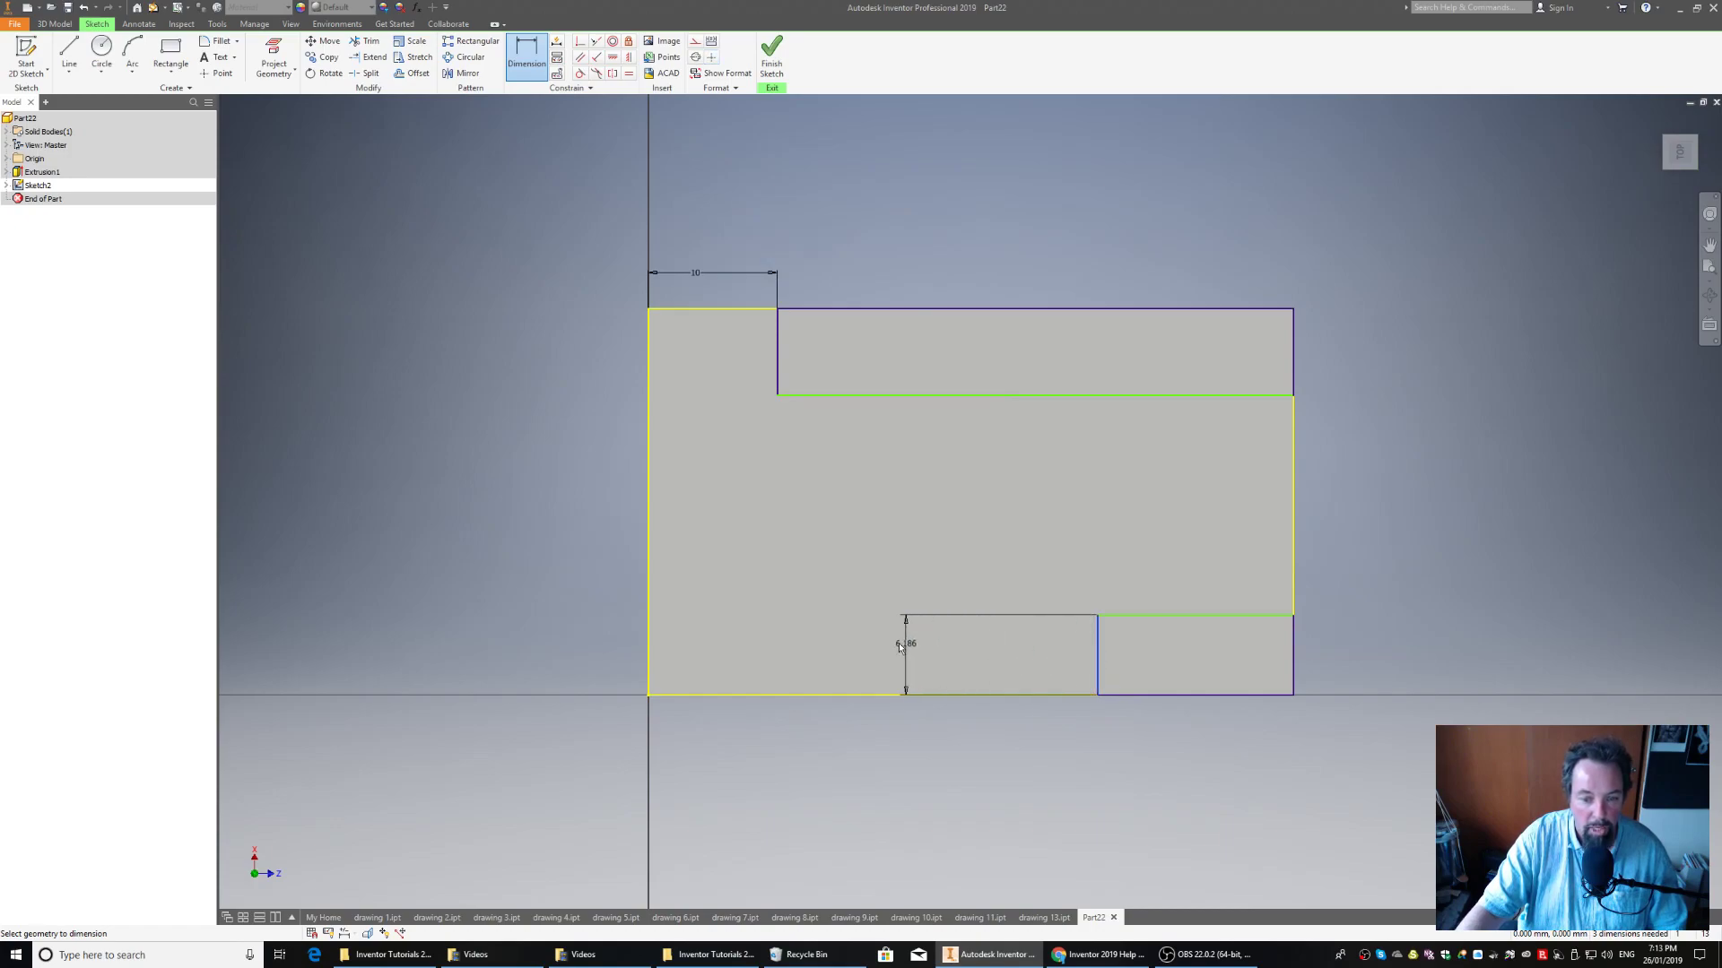
{"action": "left_click", "coordinate": [648, 642]}
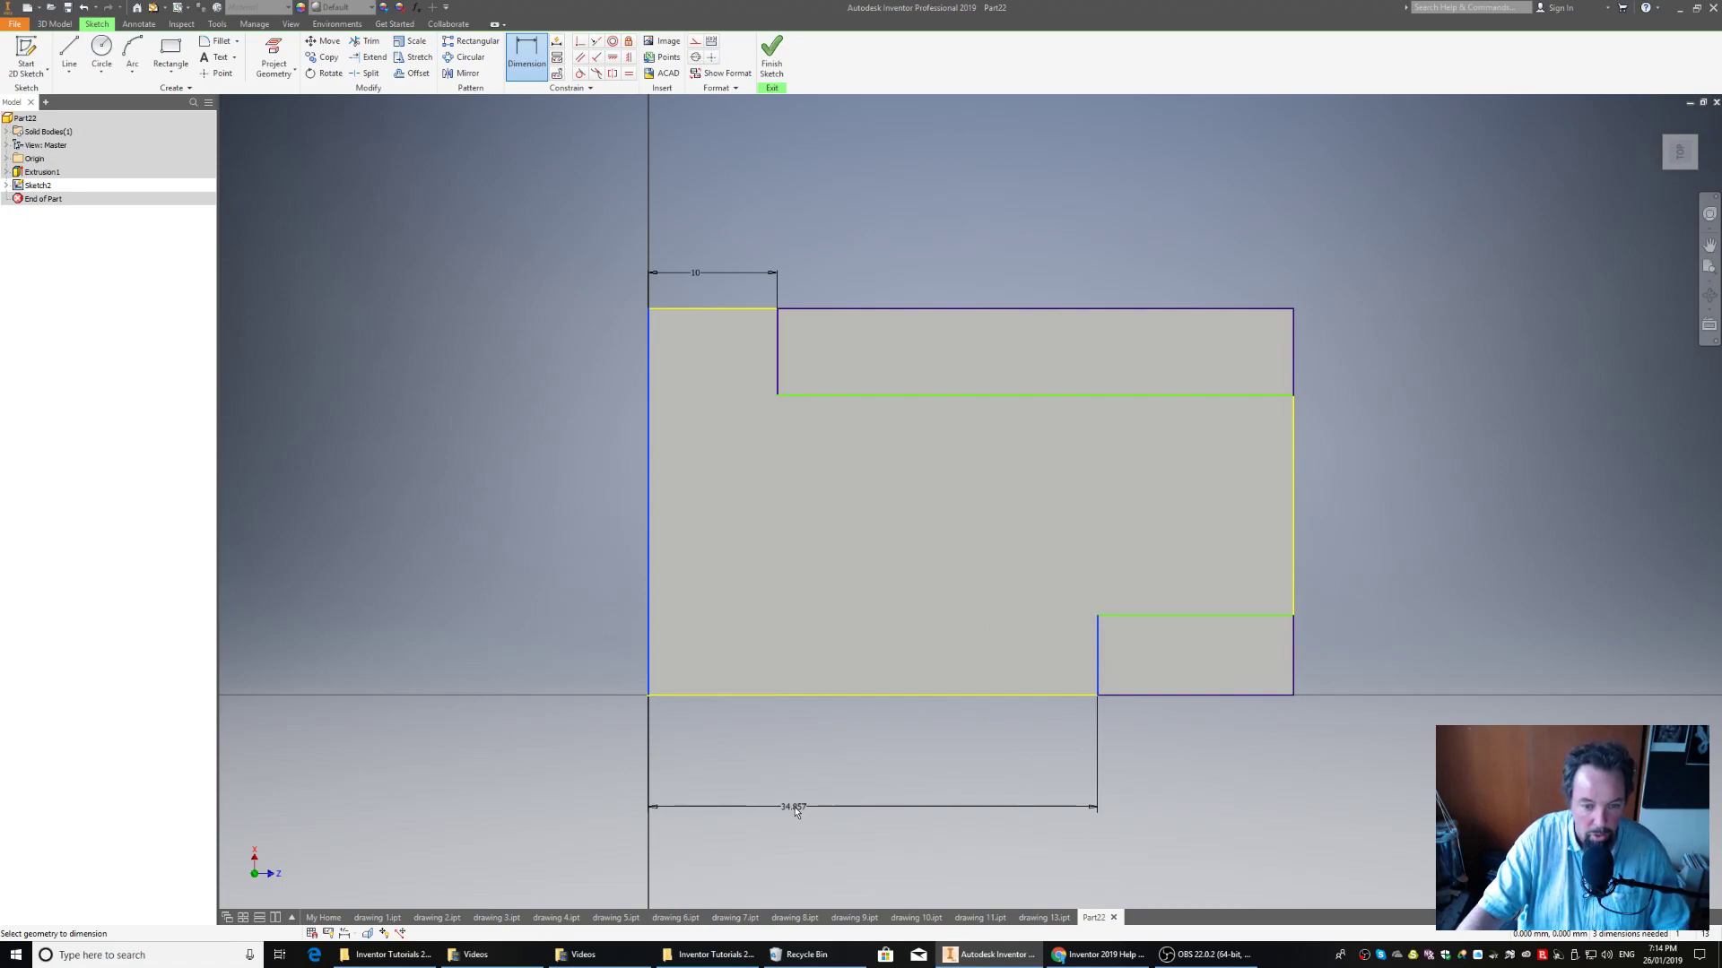
{"action": "left_click", "coordinate": [795, 810]}
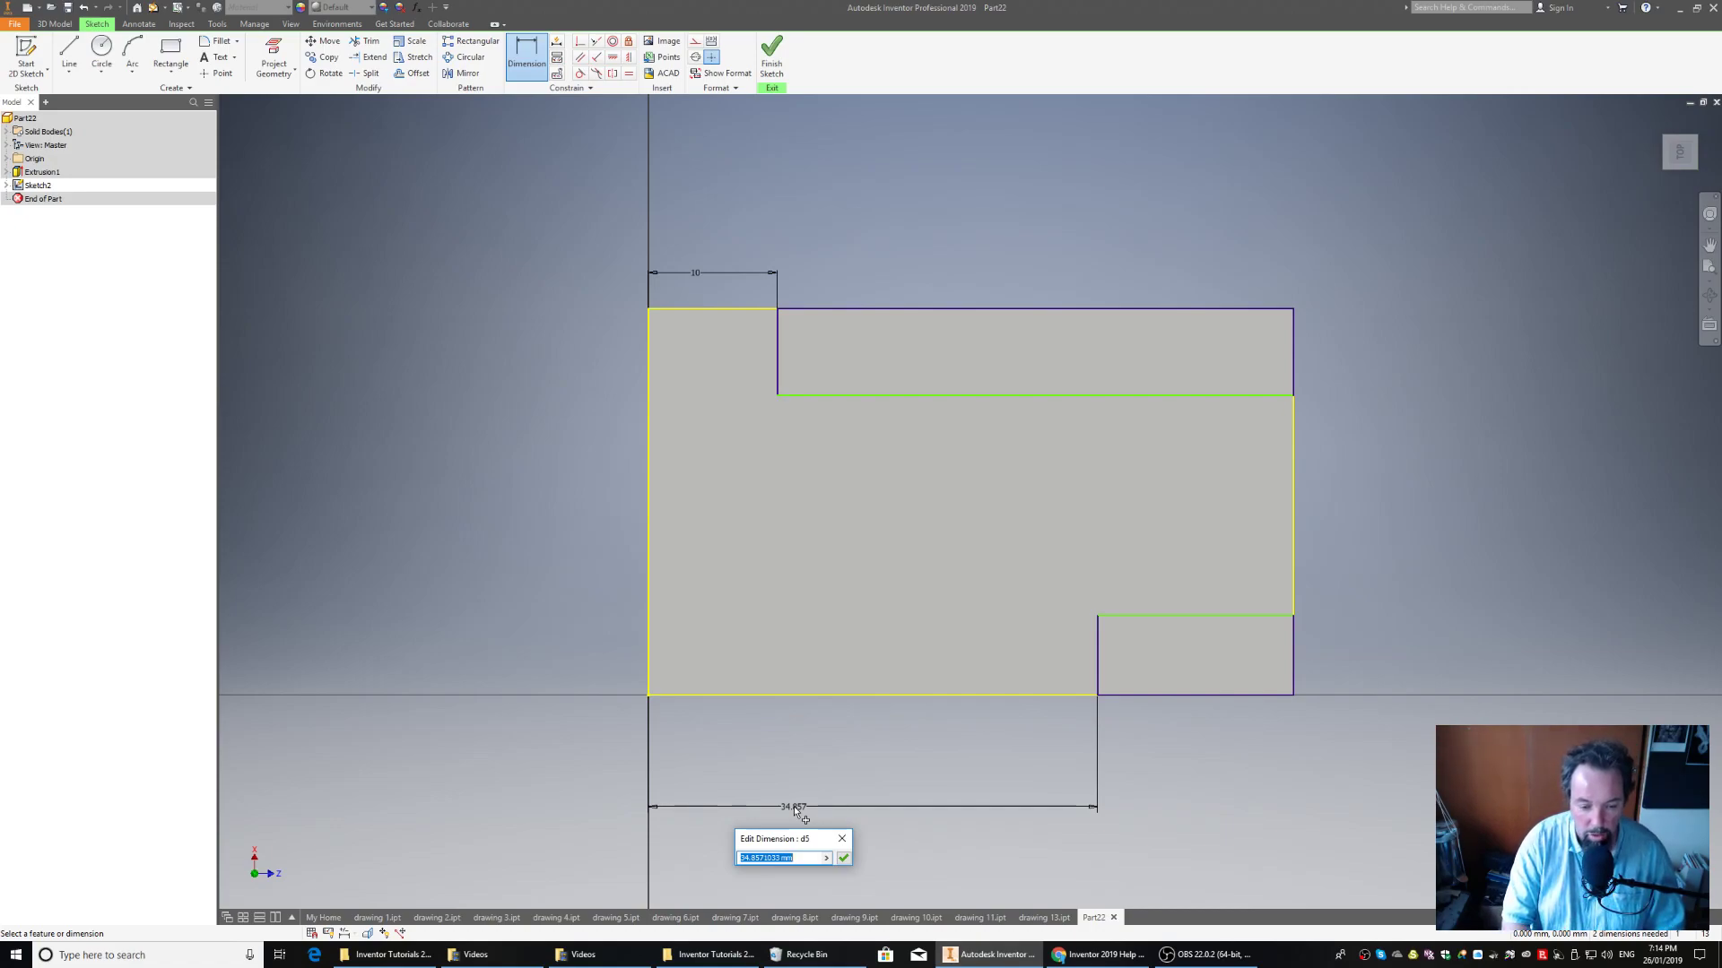
{"action": "type", "text": "=d4"}
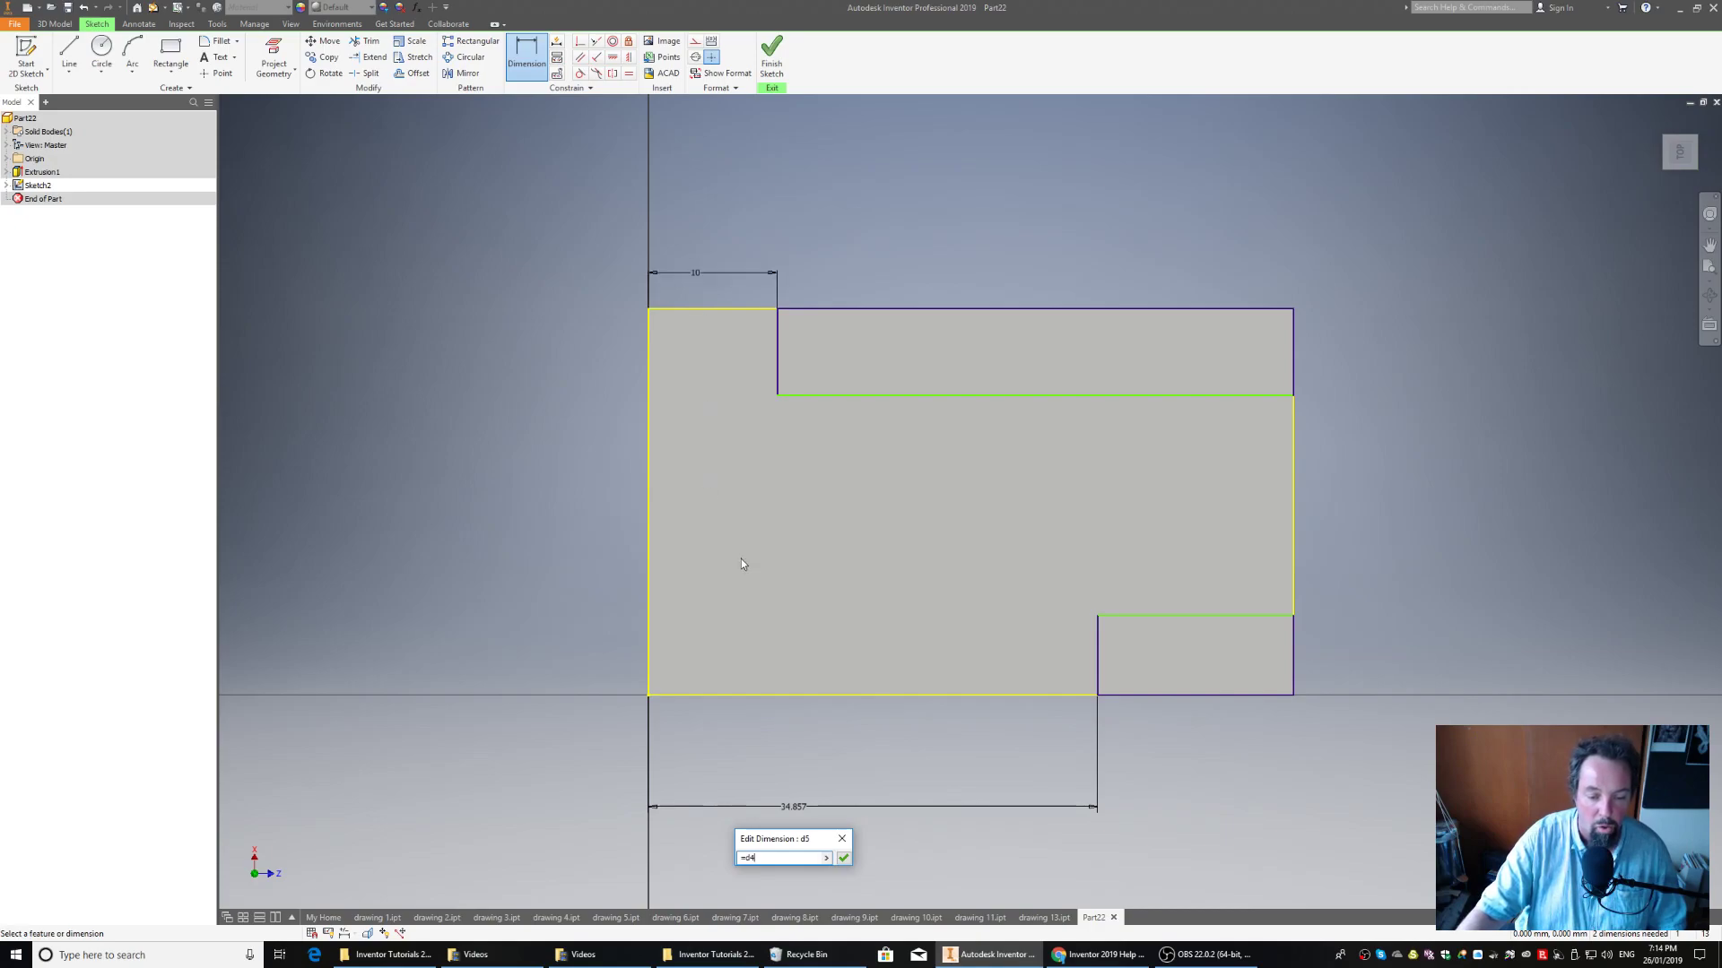
{"action": "key", "text": "Return"}
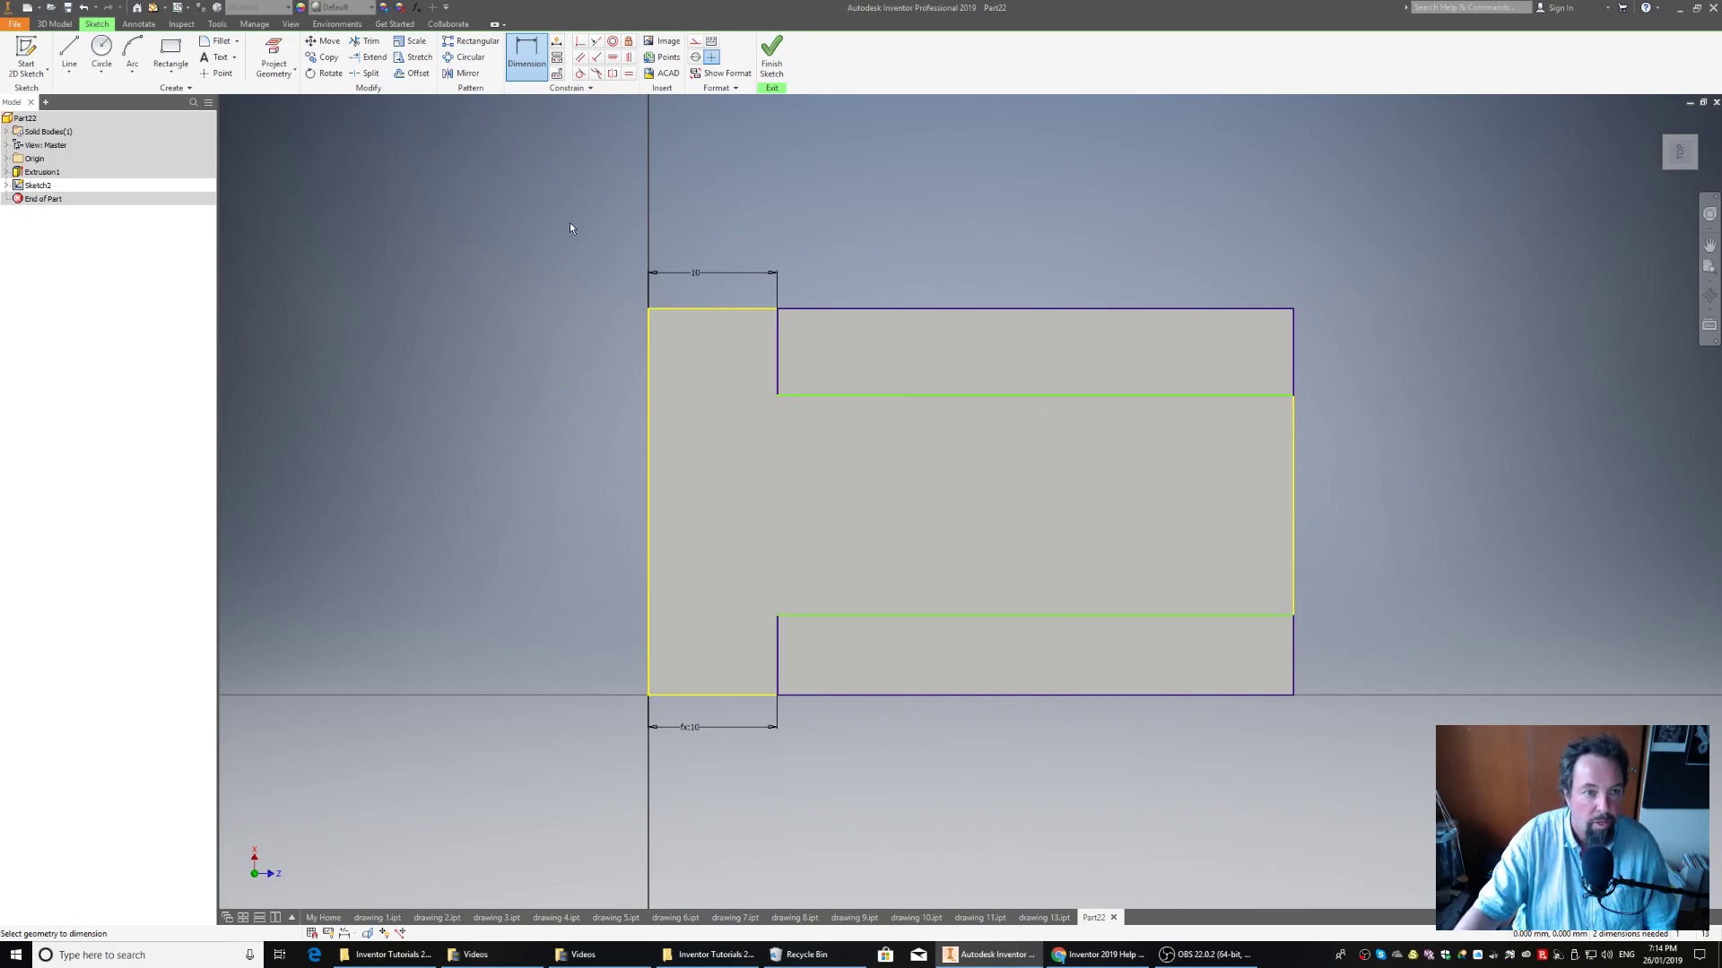
Step: Dimension the gap between the two rectangles' facing horizontal edges at 10 mm
{"action": "left_click", "coordinate": [923, 396]}
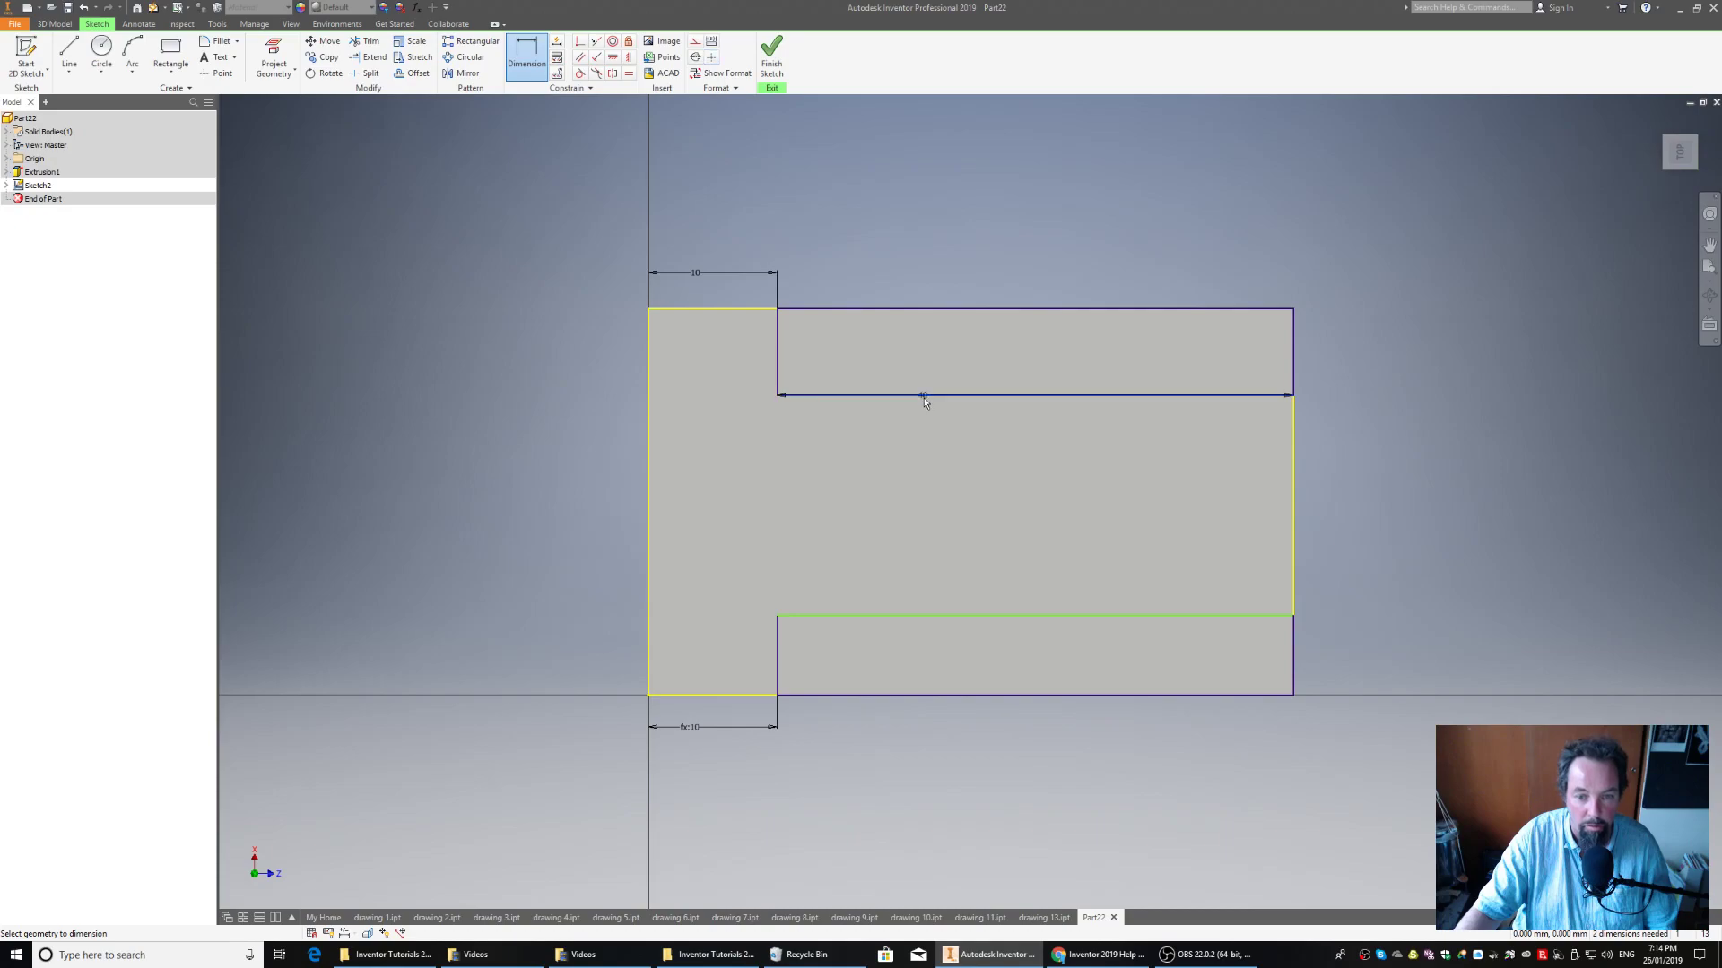
{"action": "left_click", "coordinate": [926, 615]}
{"action": "left_click", "coordinate": [1390, 509]}
{"action": "type", "text": "10"}
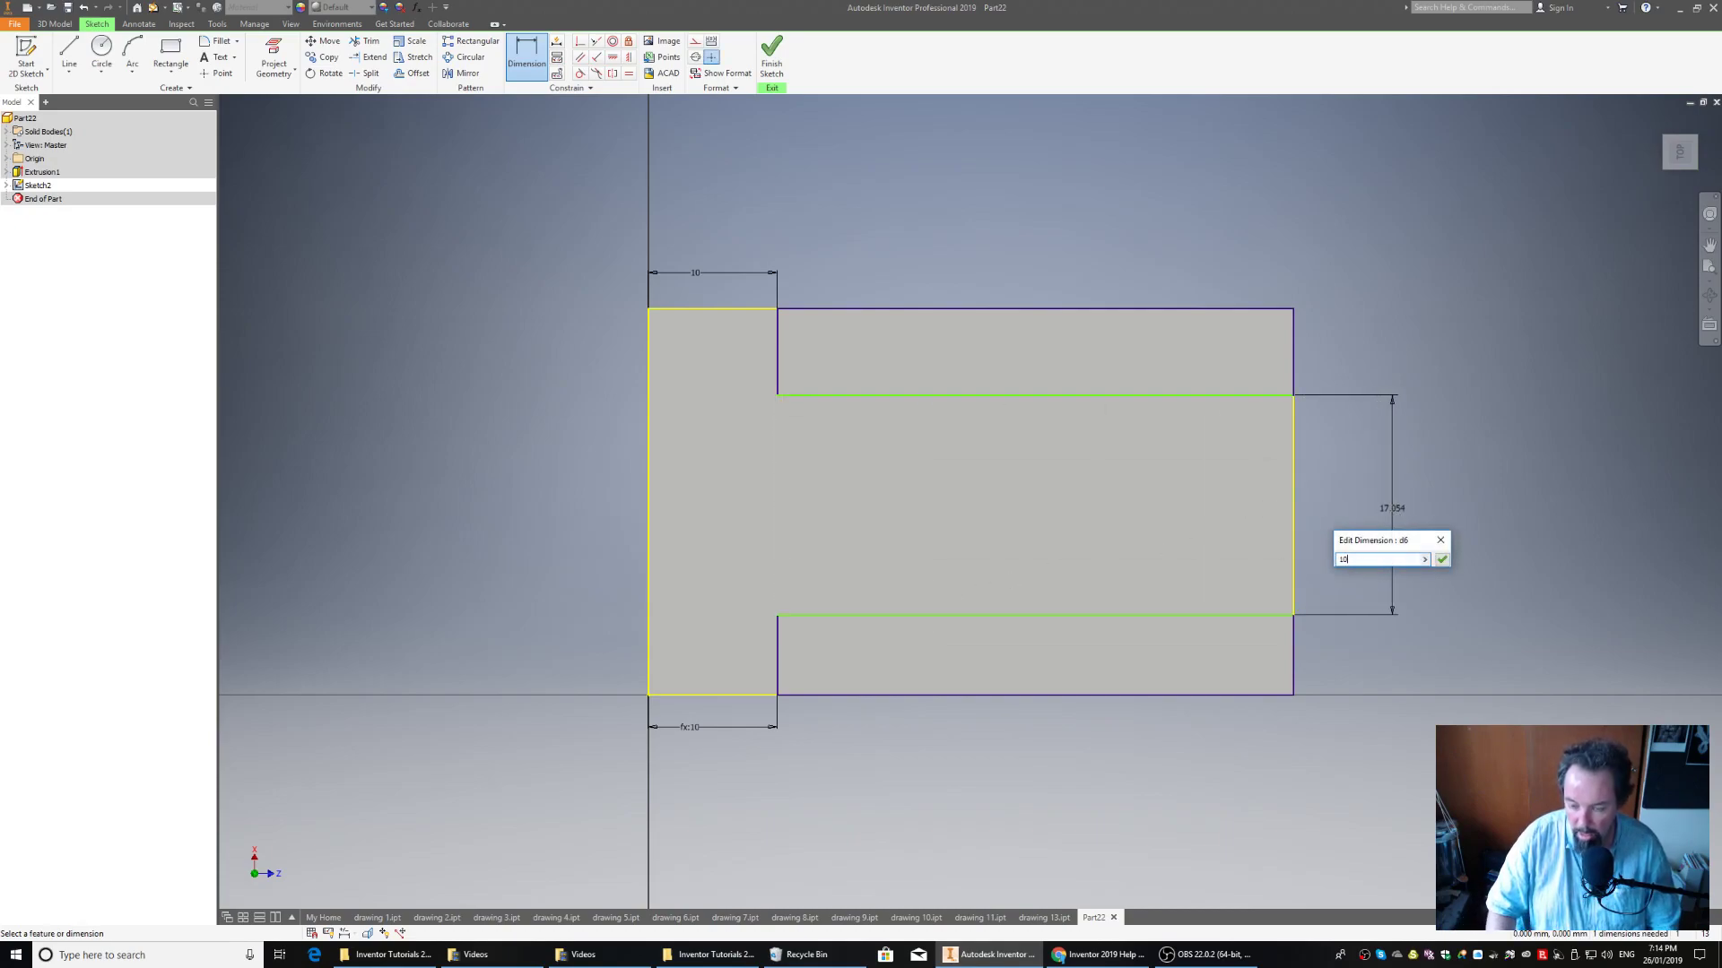
{"action": "key", "text": "Return"}
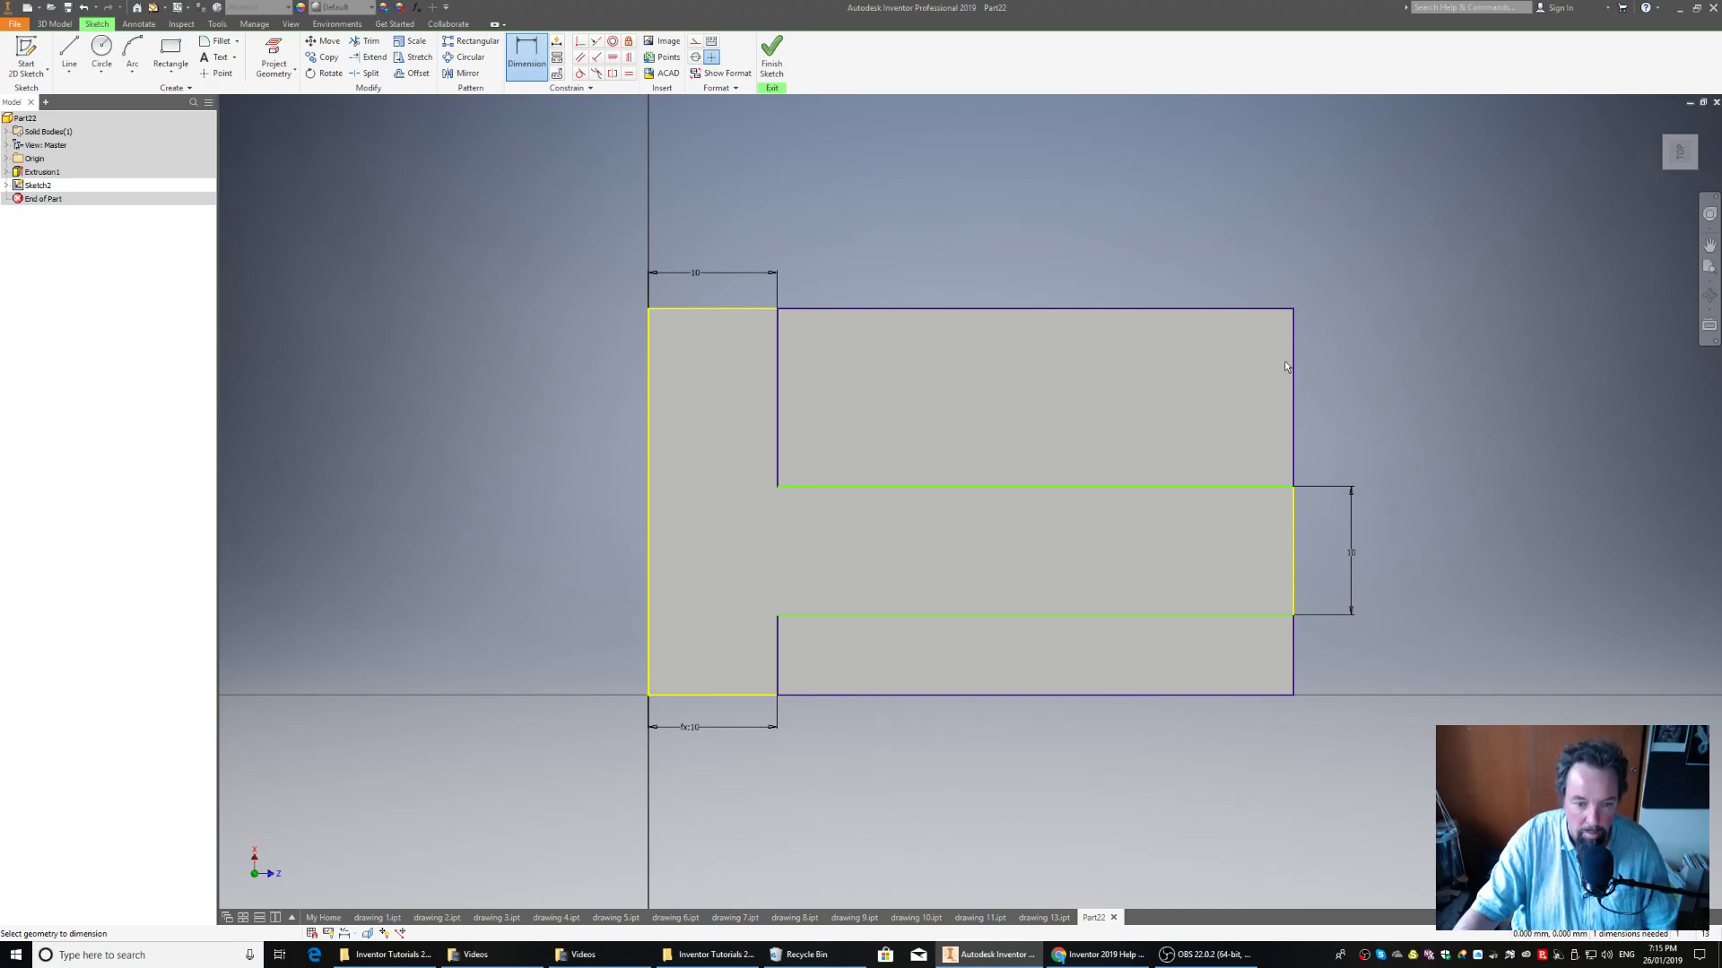
Step: Dimension the upper rectangle's height at 10 mm between its horizontal edges and finish the sketch
{"action": "left_click", "coordinate": [910, 309]}
{"action": "left_click", "coordinate": [926, 487]}
{"action": "left_click", "coordinate": [1402, 402]}
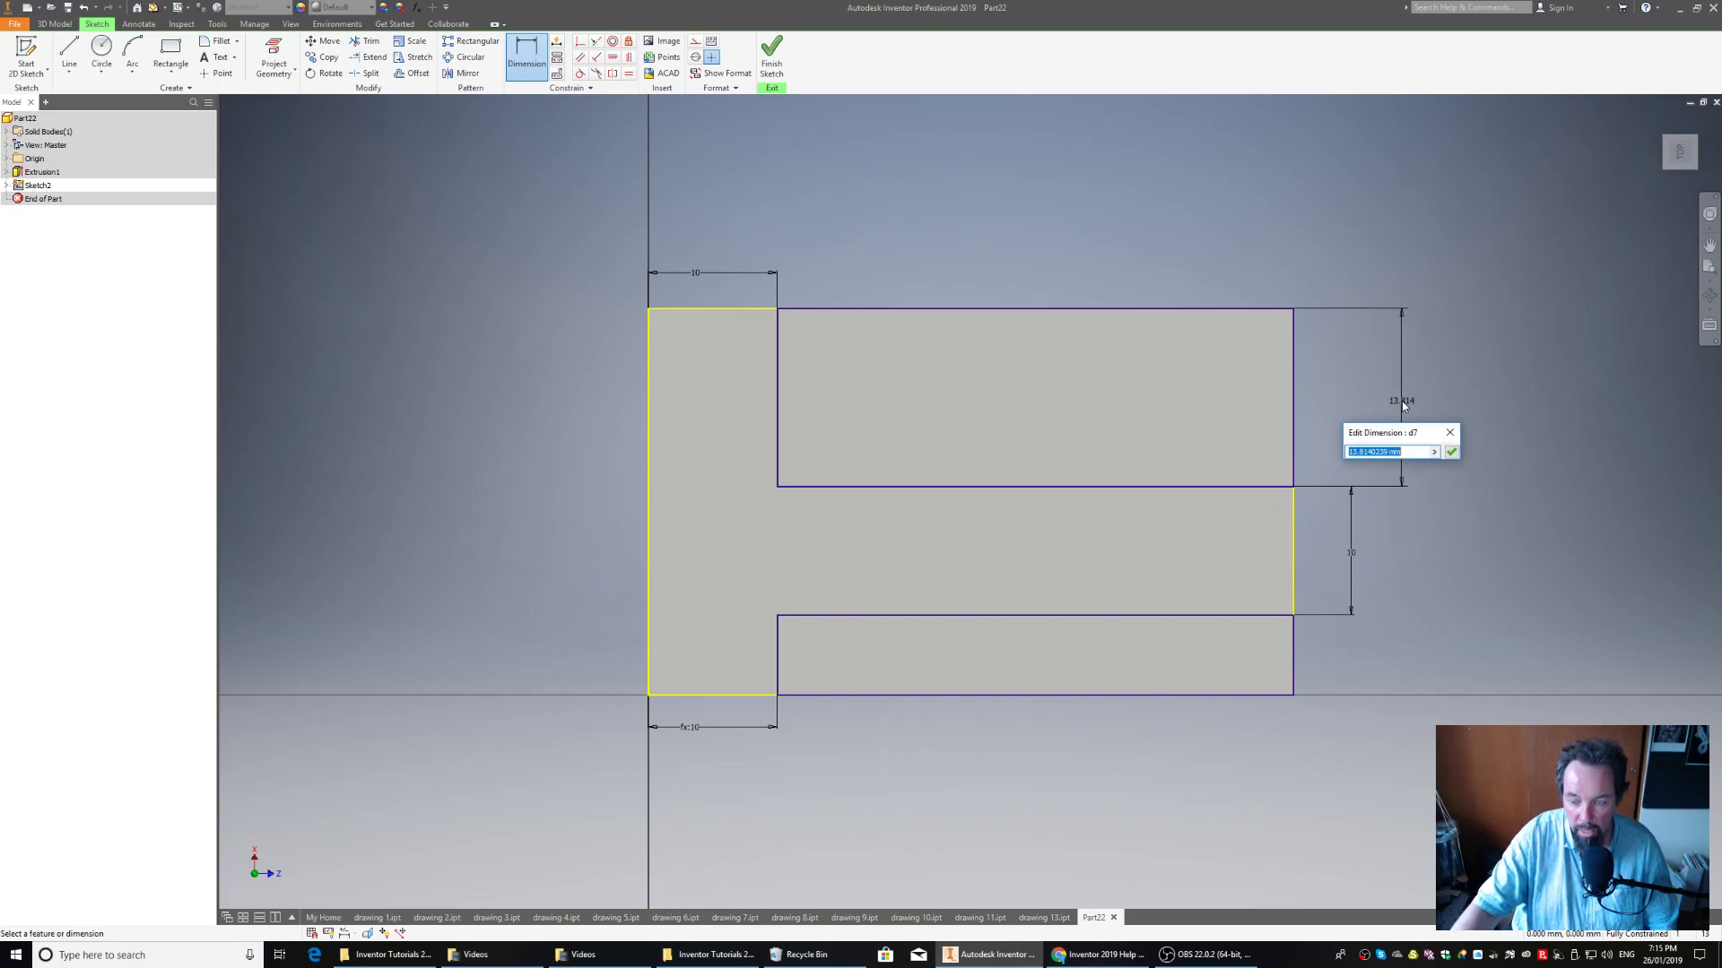
{"action": "type", "text": "10"}
{"action": "key", "text": "Return"}
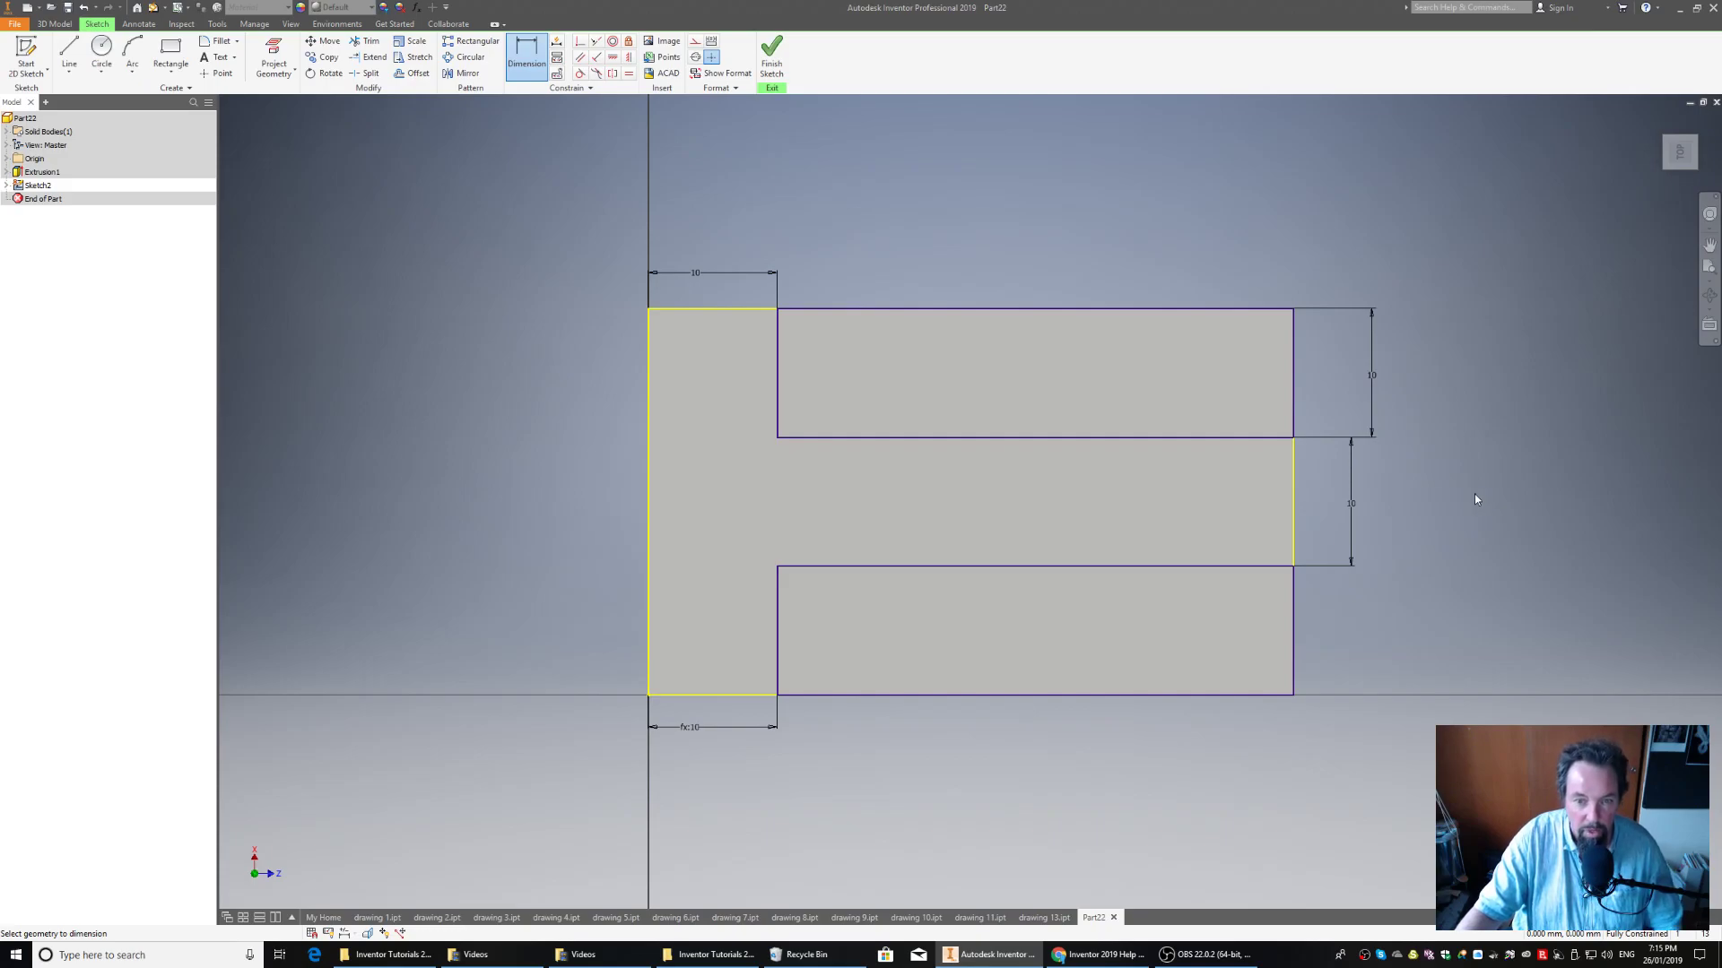
{"action": "left_click", "coordinate": [771, 55]}
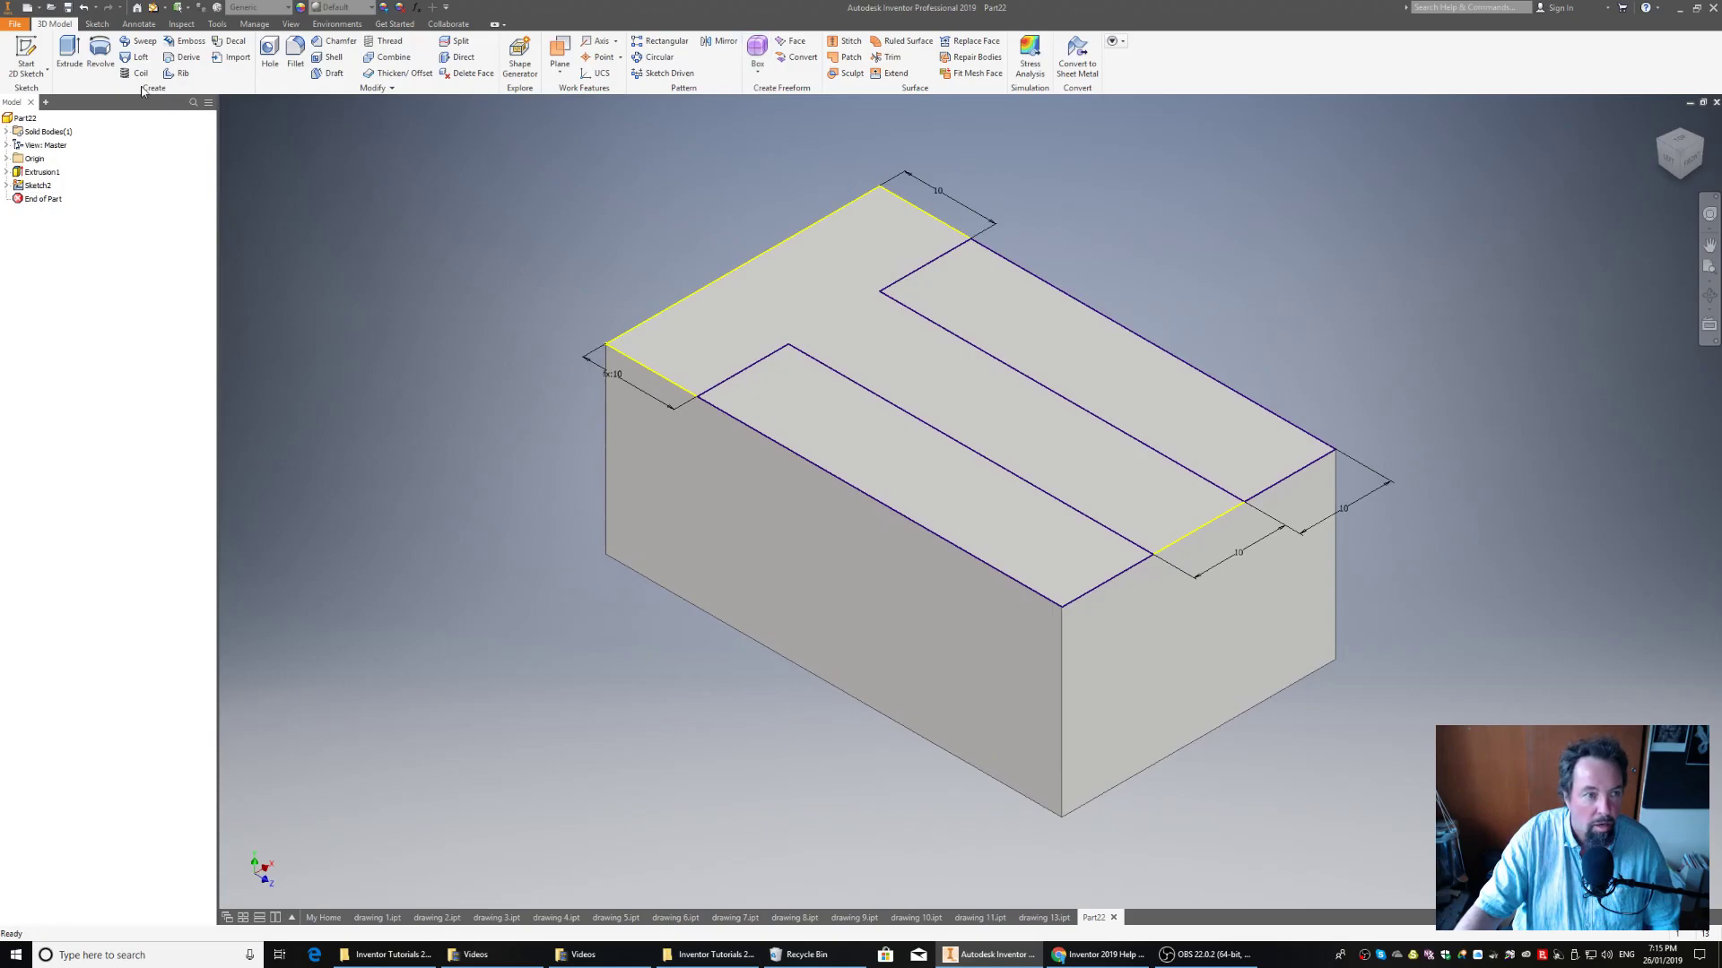
Step: Extrude both corner rectangles as a cut 10 mm down into the block
{"action": "left_click", "coordinate": [68, 49]}
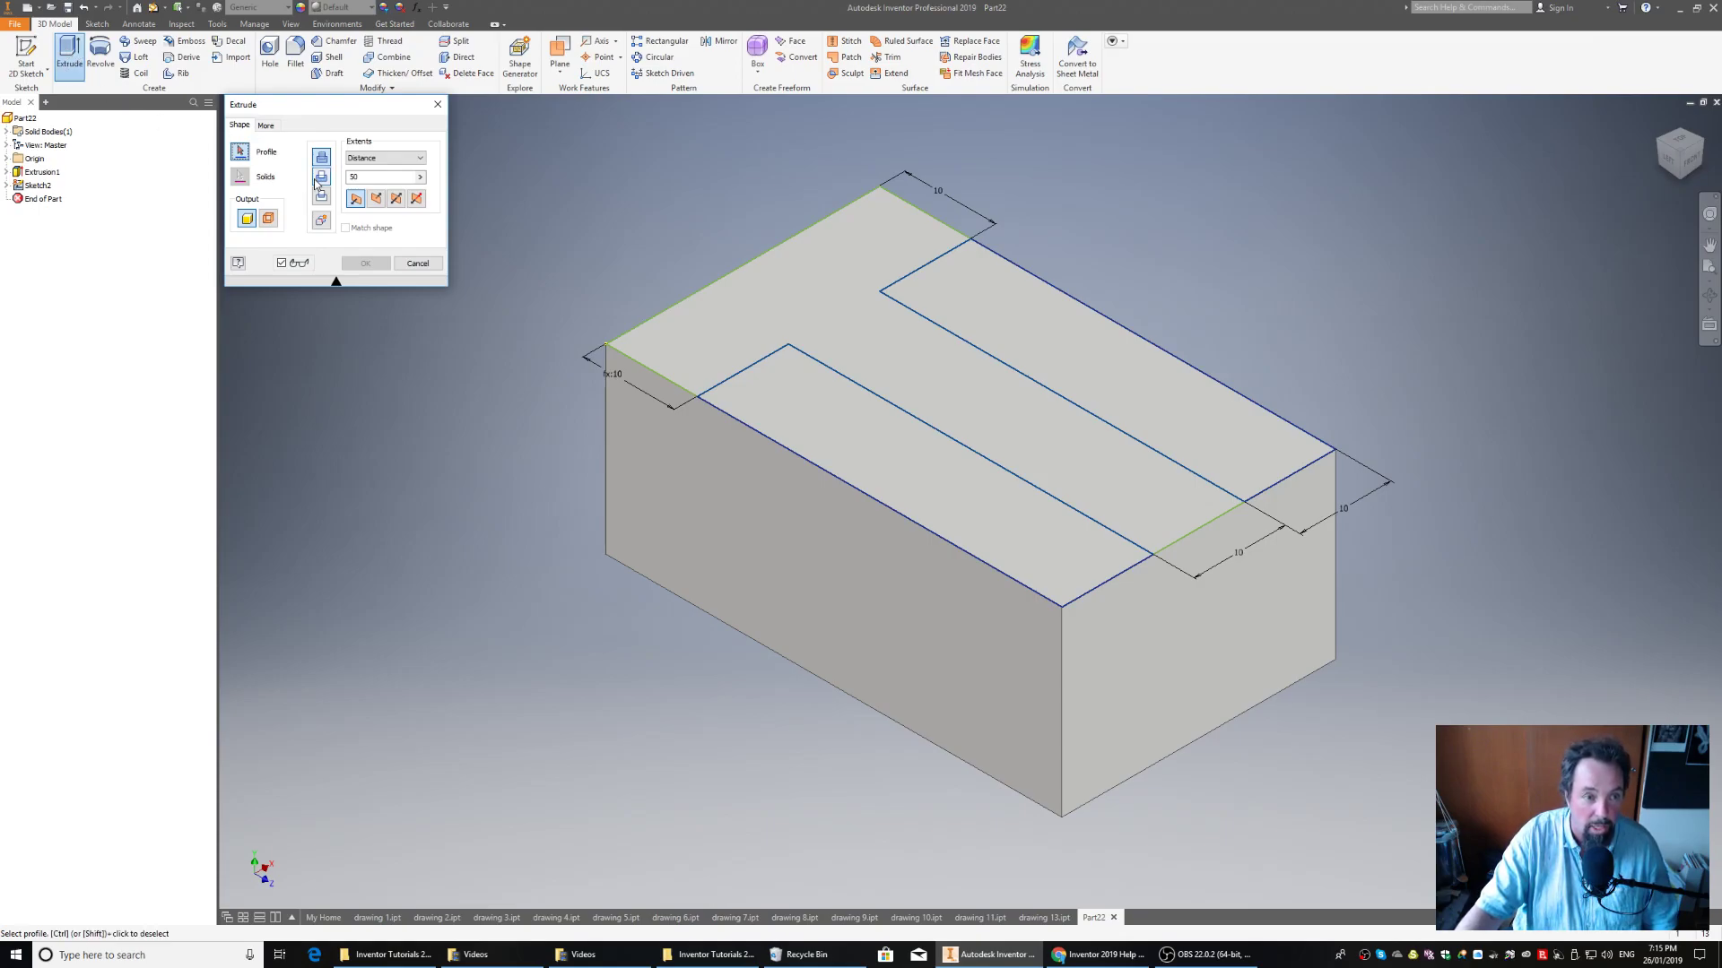
{"action": "left_click", "coordinate": [381, 158]}
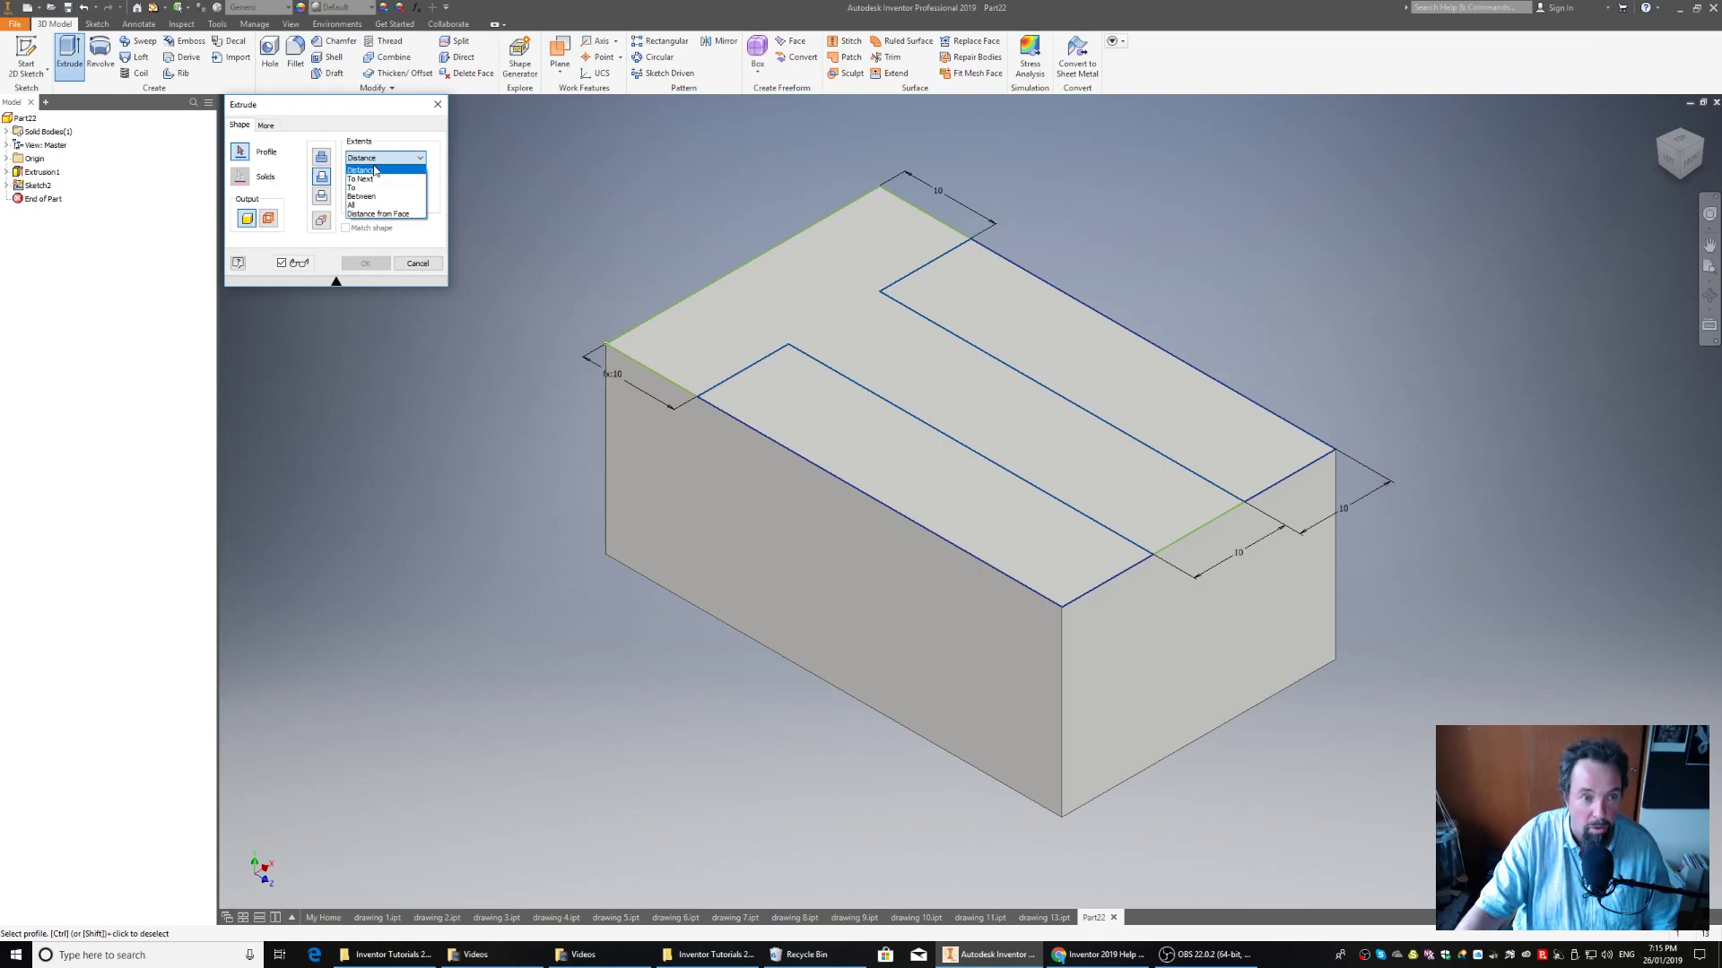
{"action": "left_click", "coordinate": [375, 170]}
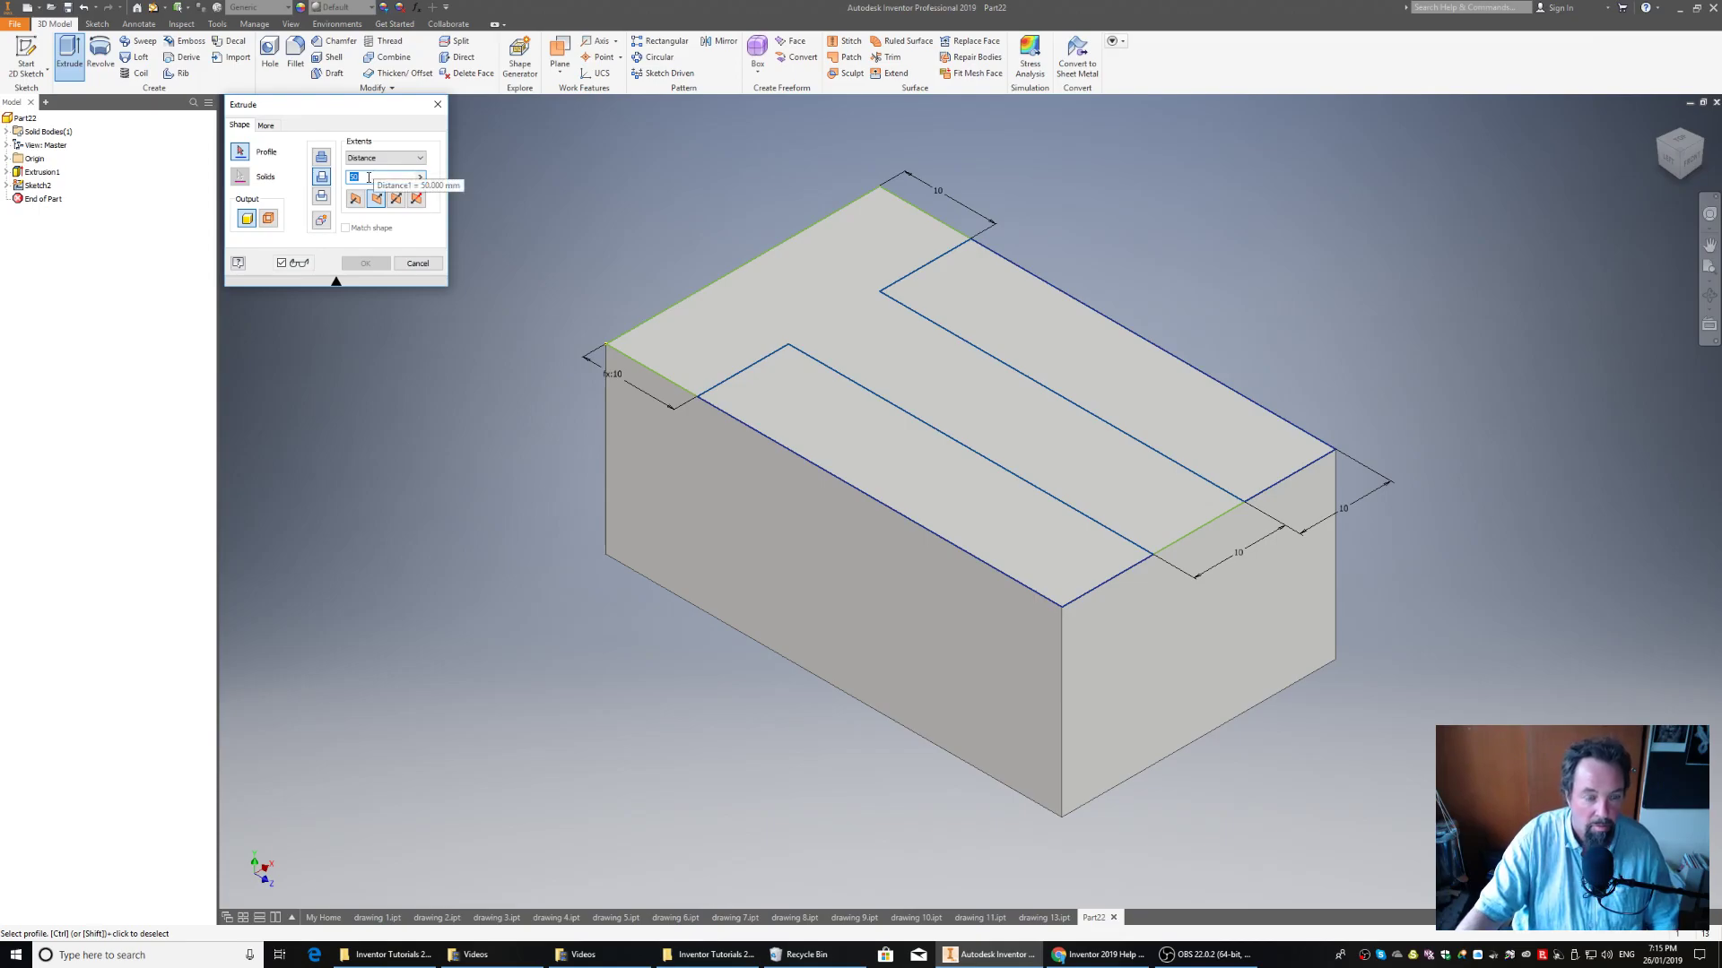
{"action": "type", "text": "1"}
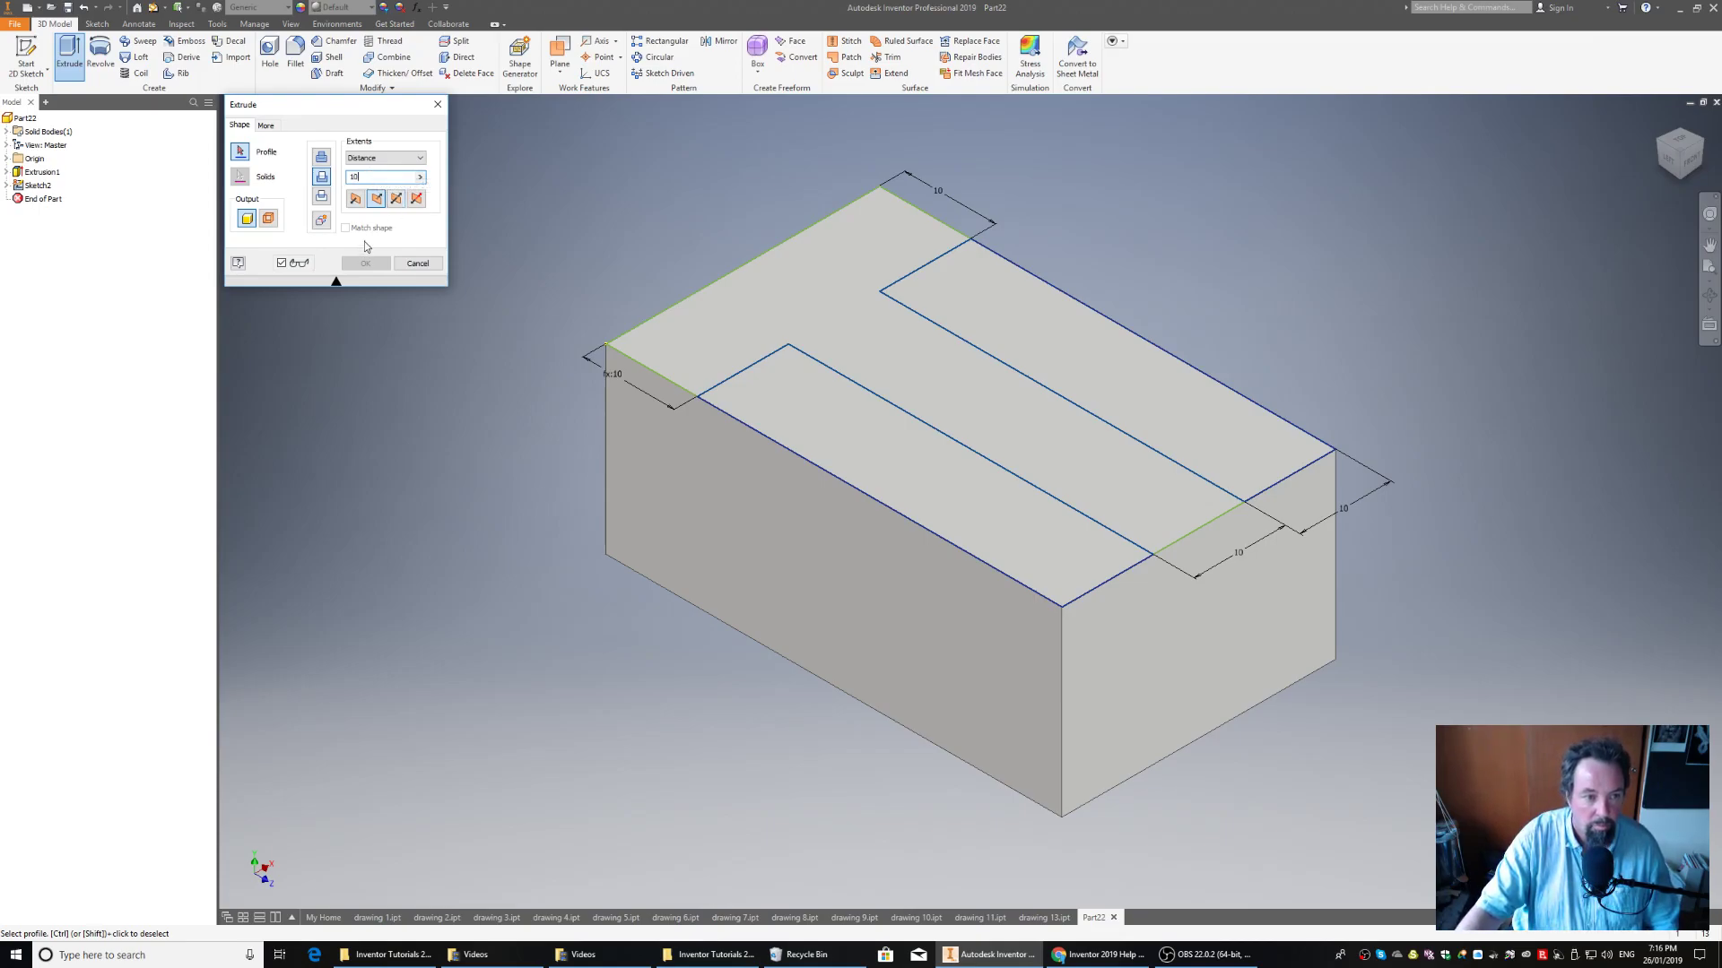
{"action": "left_click", "coordinate": [820, 408]}
{"action": "left_click", "coordinate": [991, 331]}
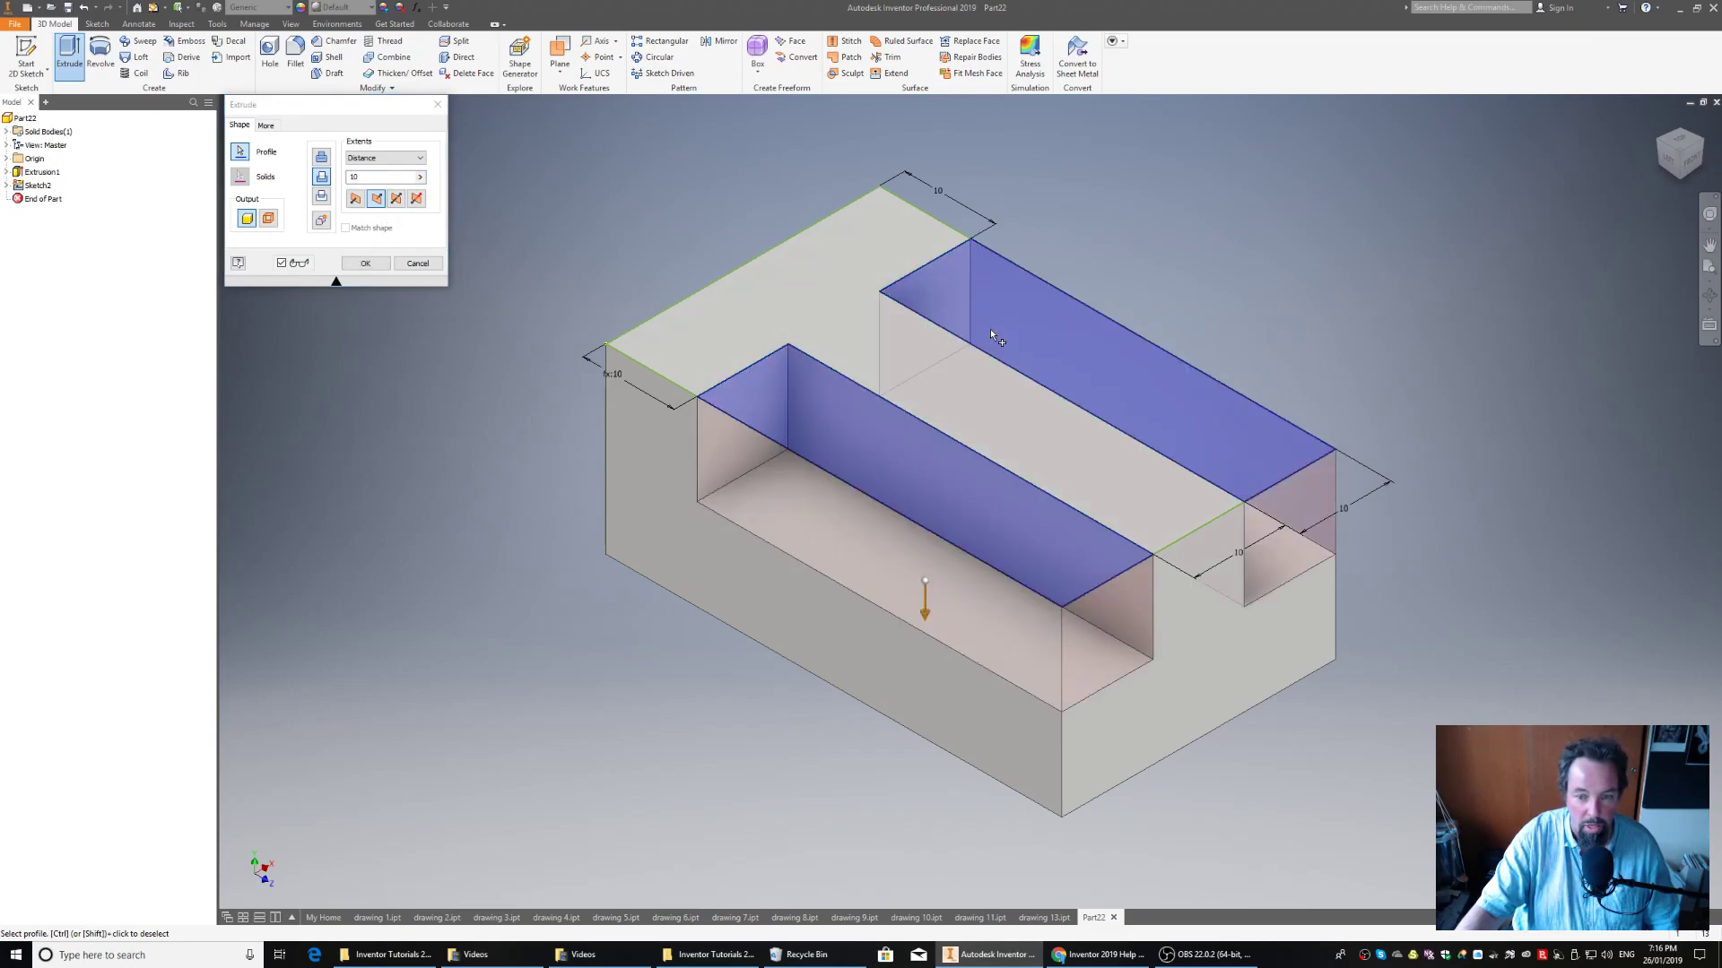
{"action": "left_click", "coordinate": [366, 264]}
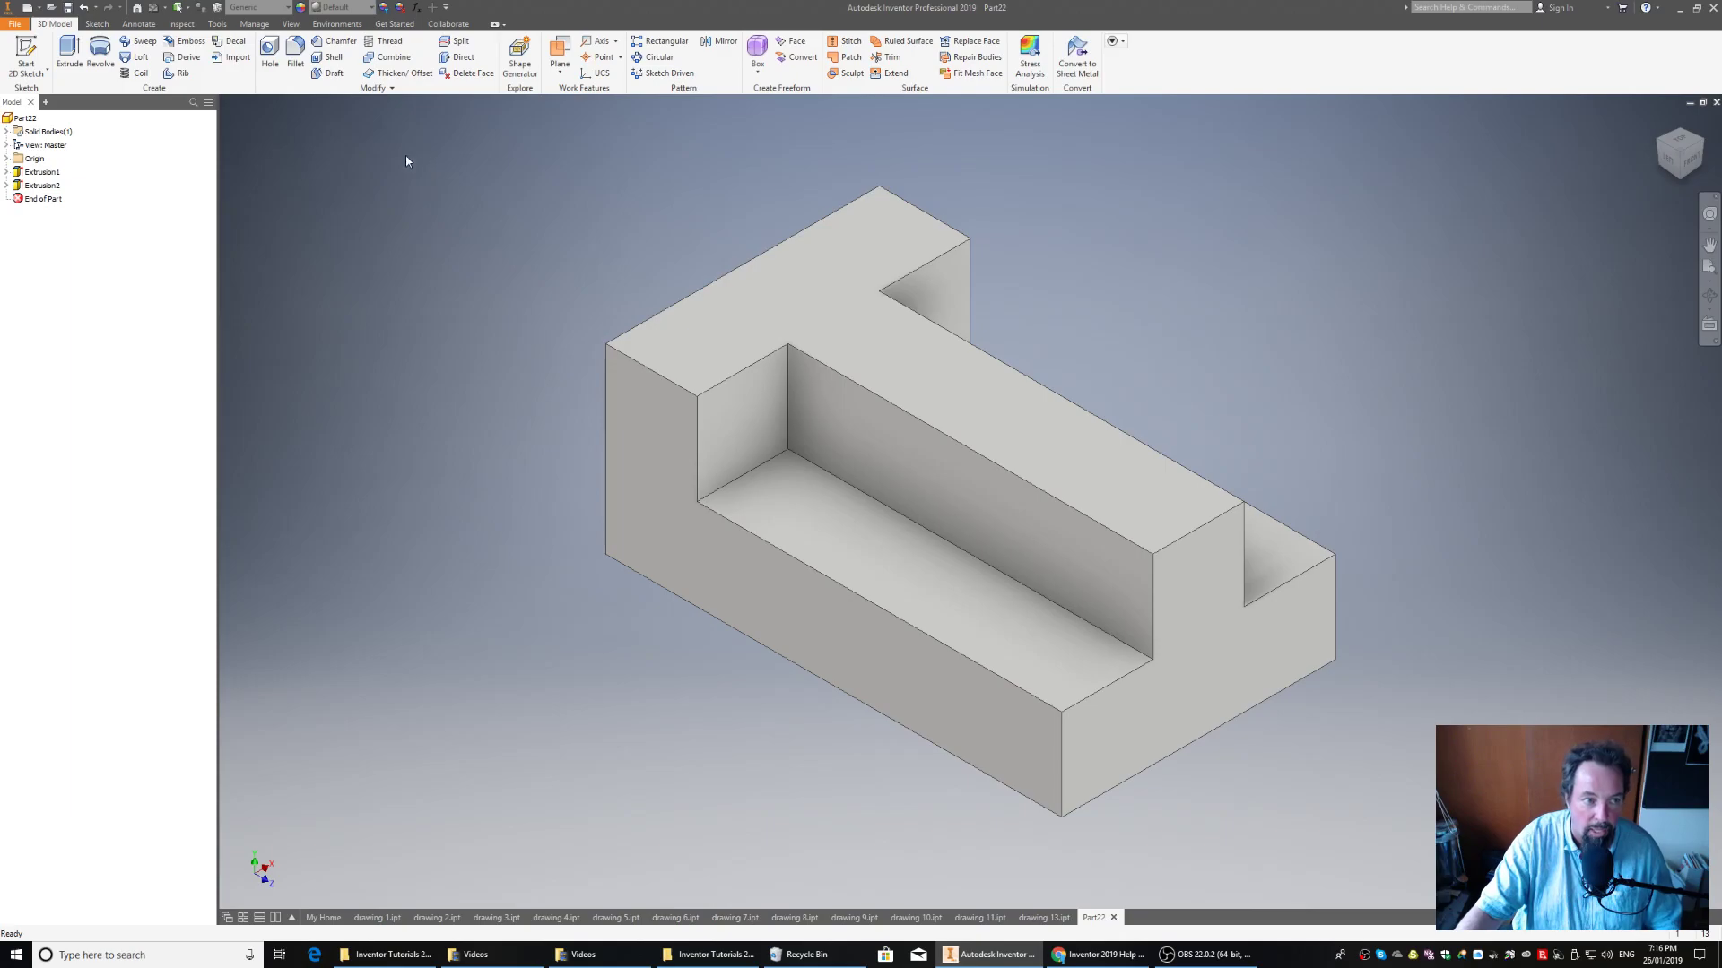
Step: Start a sketch on the long side wall of the central rib and project the wall's edges into it
{"action": "left_click", "coordinate": [26, 58]}
{"action": "left_click", "coordinate": [915, 436]}
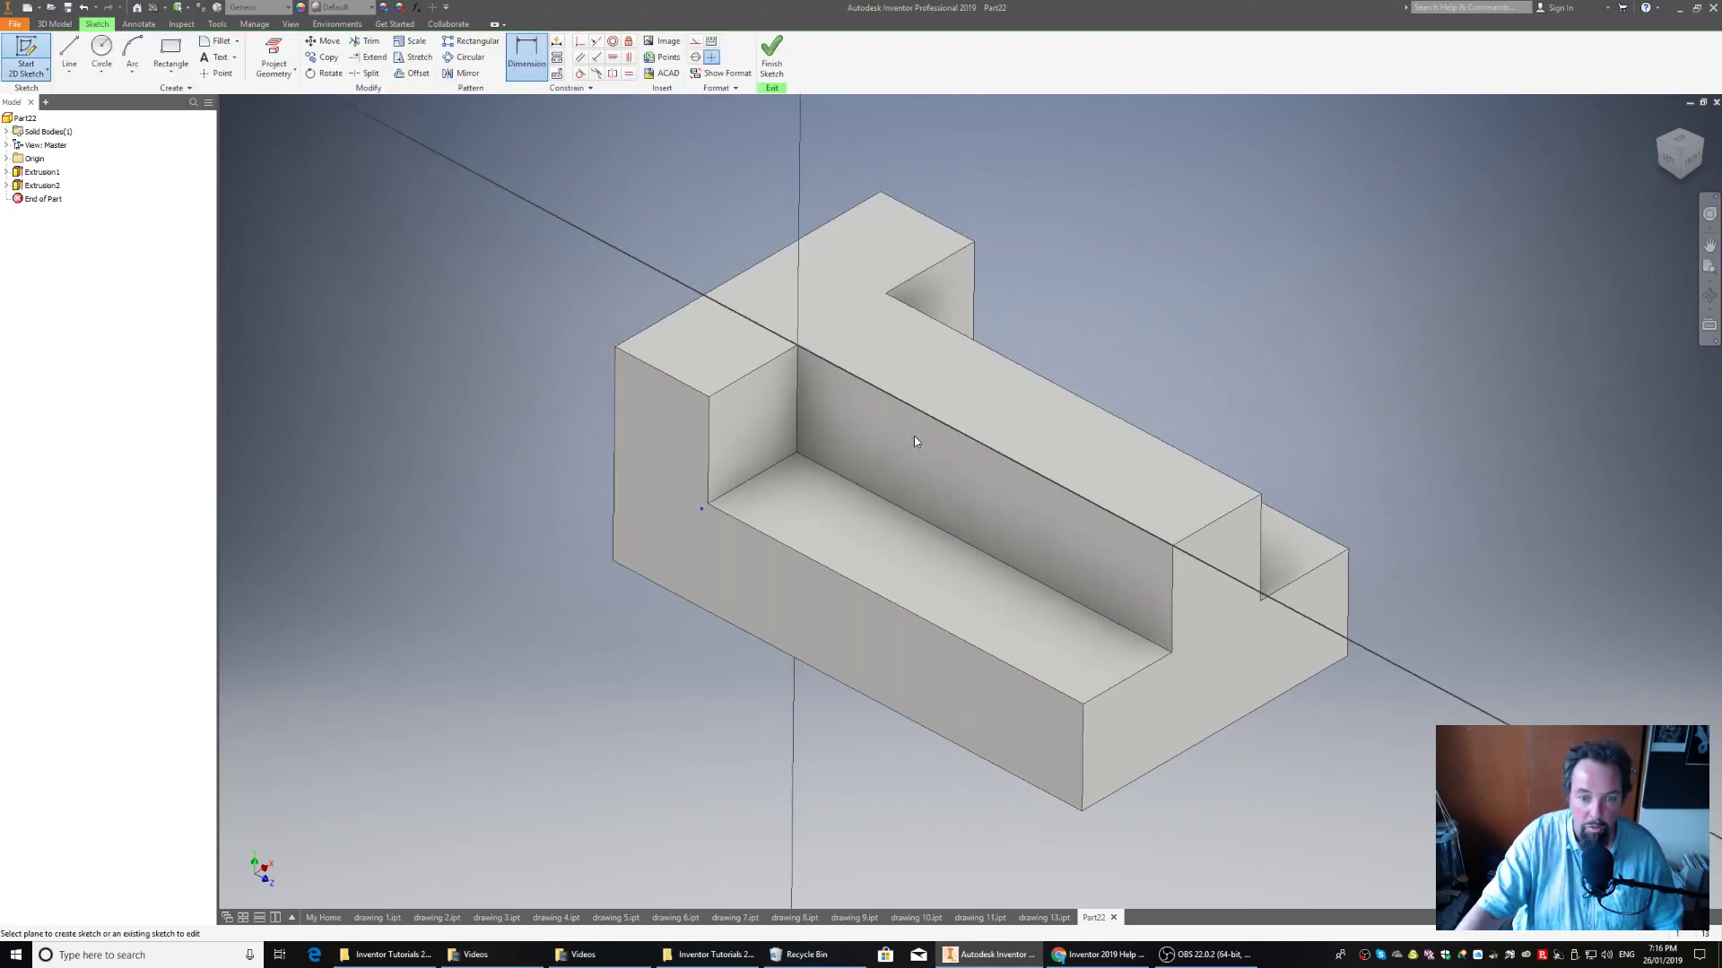
{"action": "left_click", "coordinate": [274, 54]}
{"action": "left_click", "coordinate": [1255, 306]}
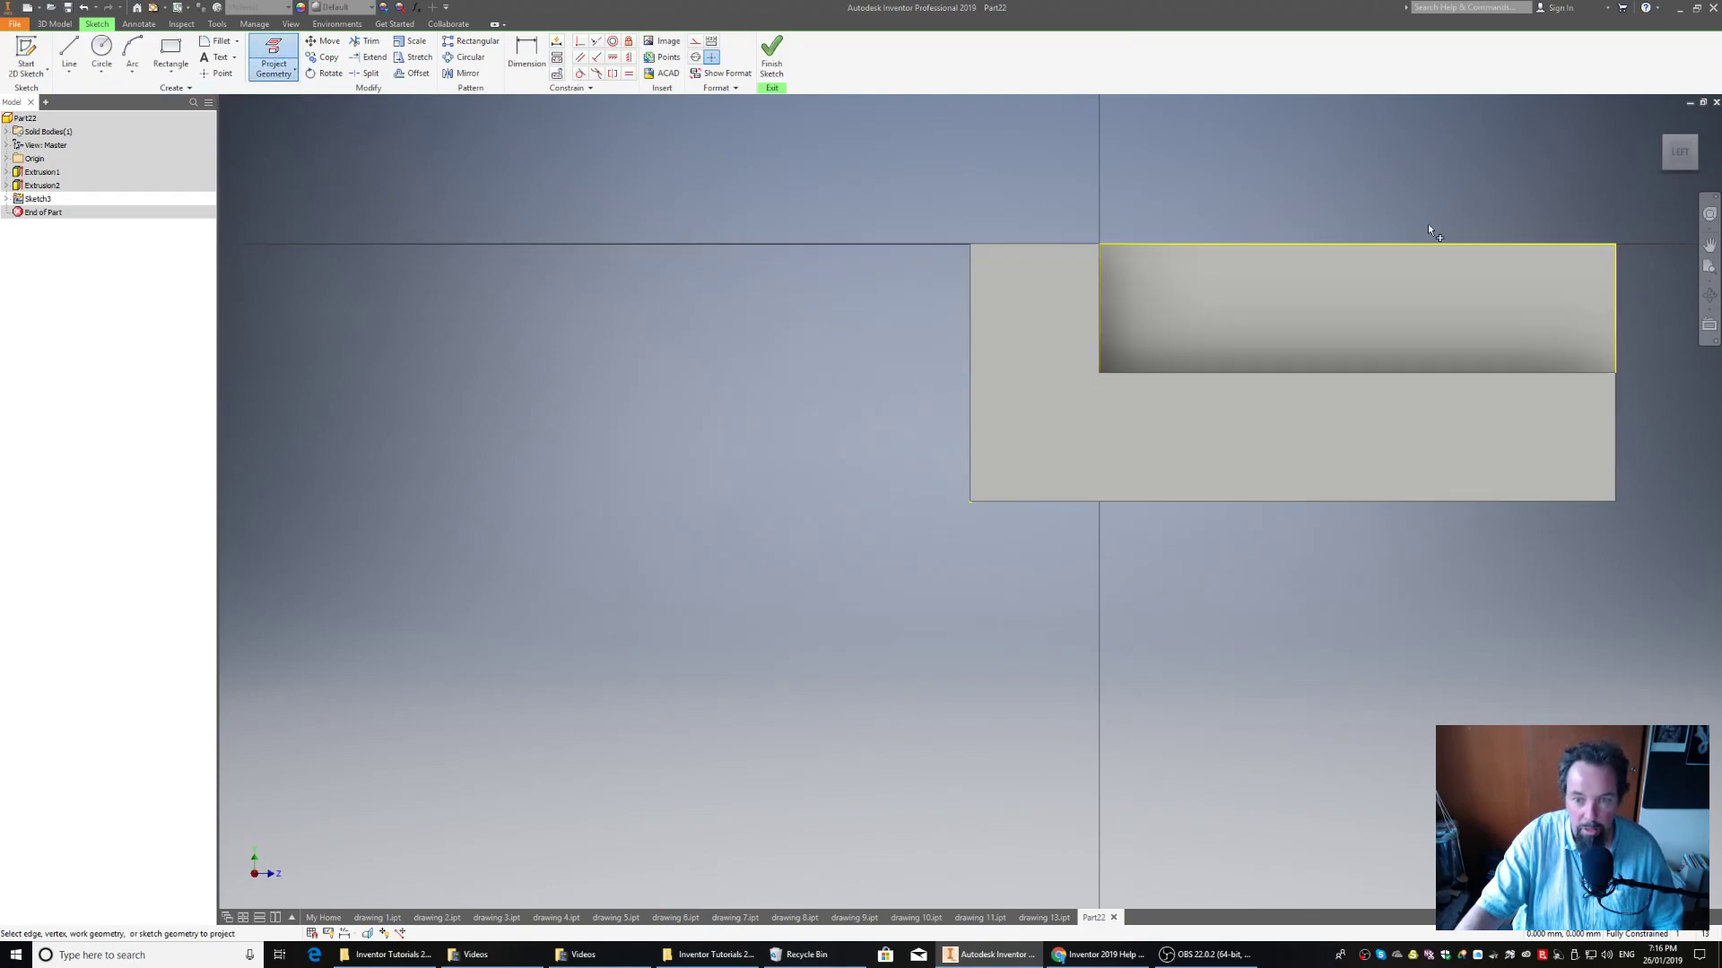
{"action": "left_click", "coordinate": [1698, 144]}
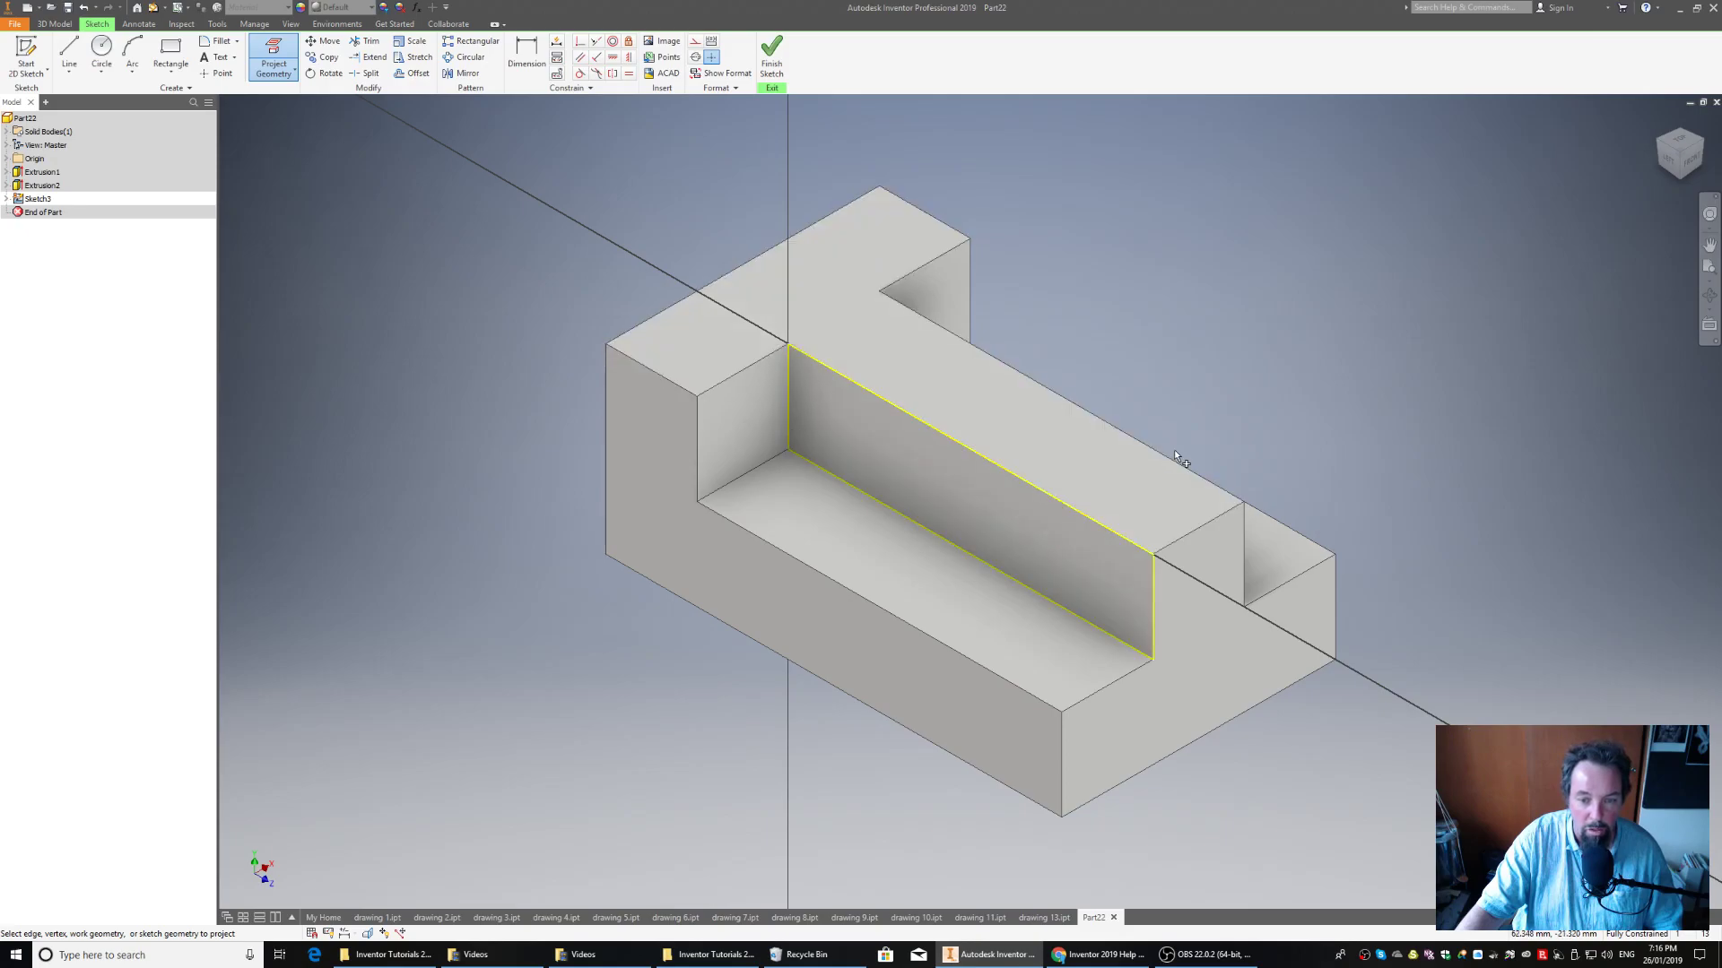
{"action": "left_click", "coordinate": [1027, 502]}
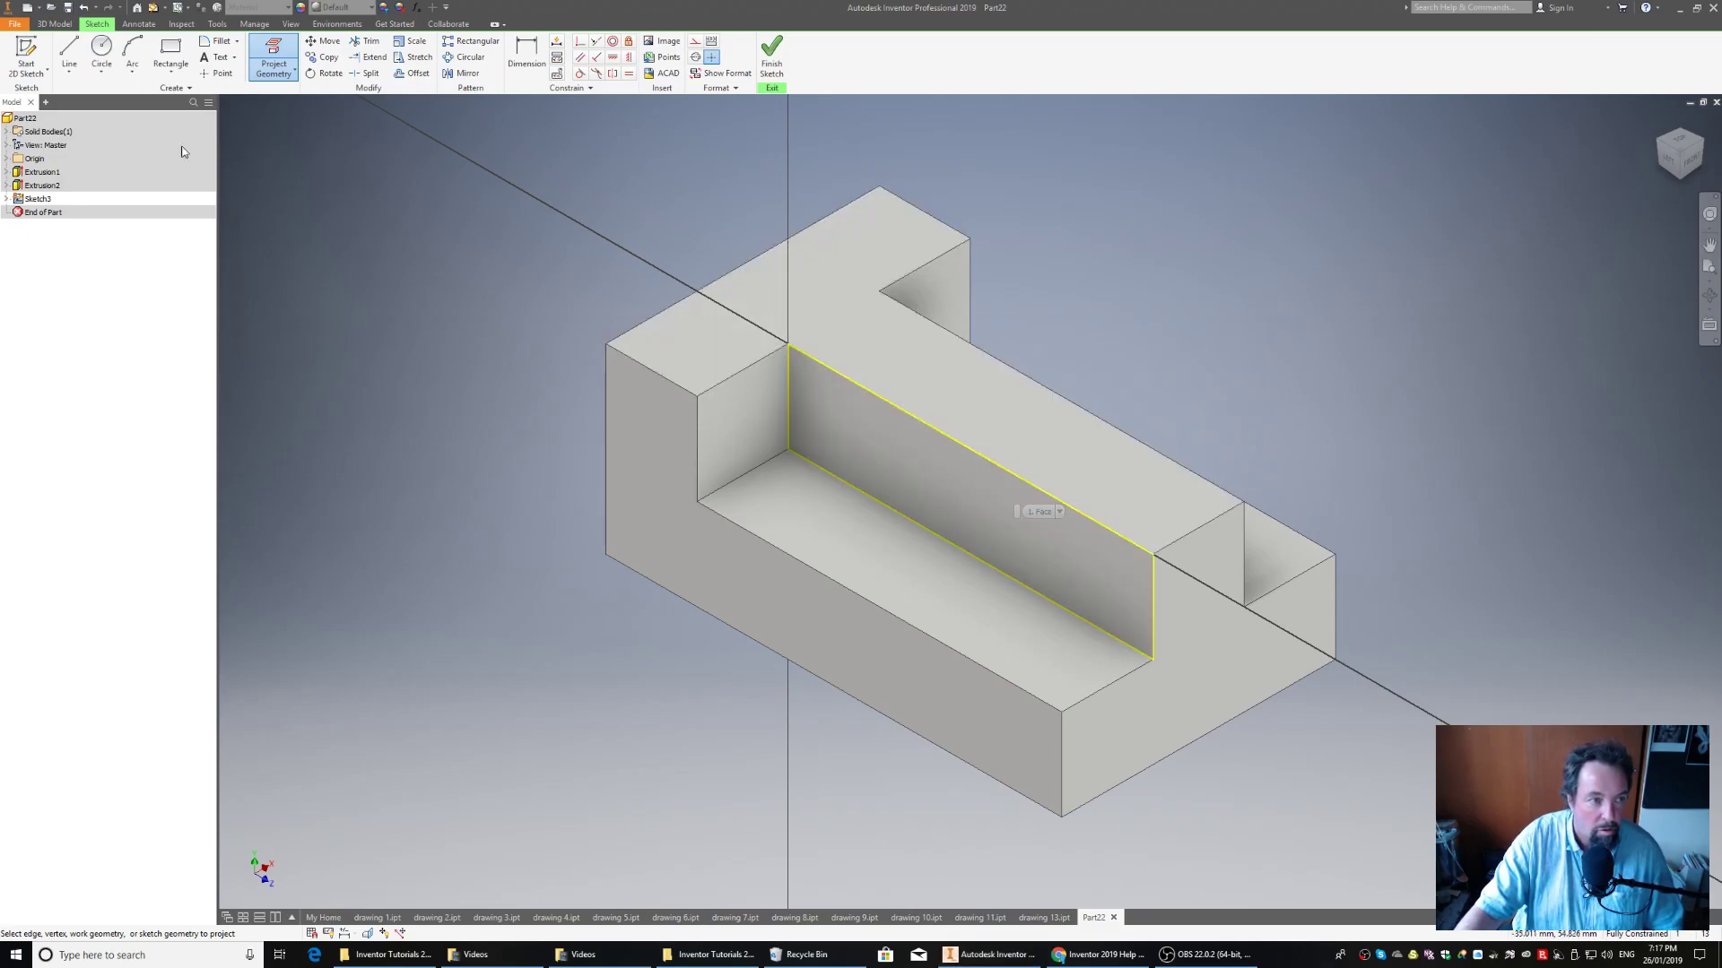
Step: Draw a triangle joining the wall's upper inner corner, lower outer corner and upper outer corner with lines, and finish the sketch
{"action": "left_click", "coordinate": [69, 54]}
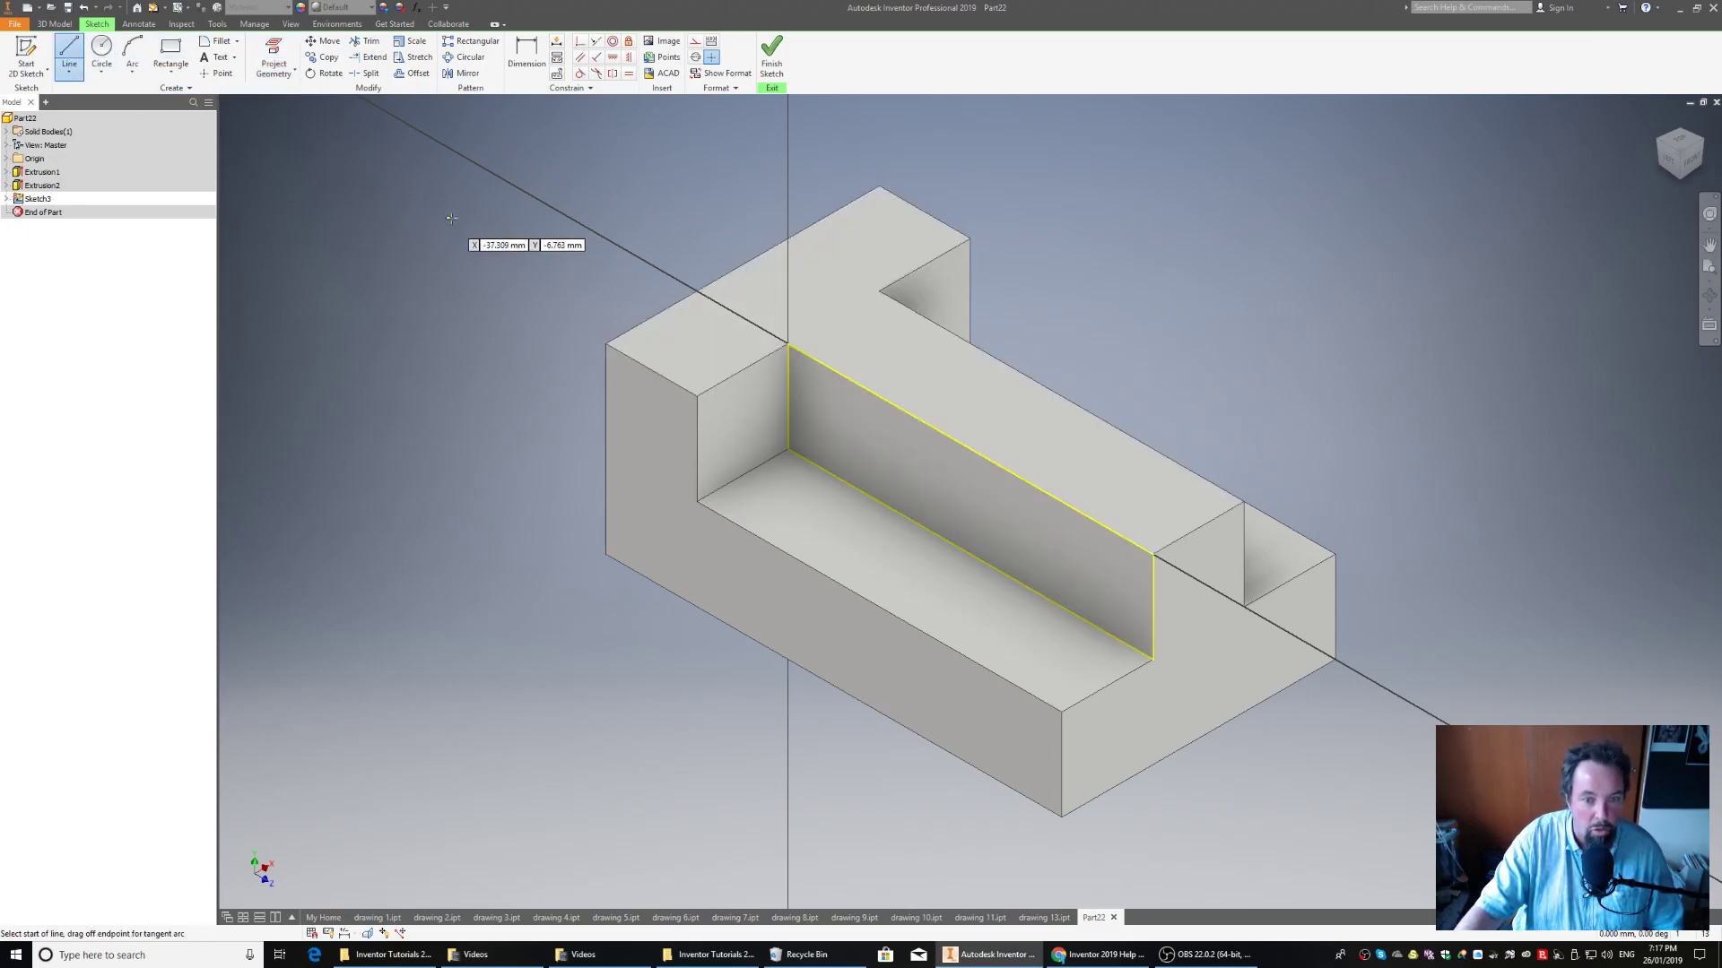
{"action": "left_click", "coordinate": [788, 344]}
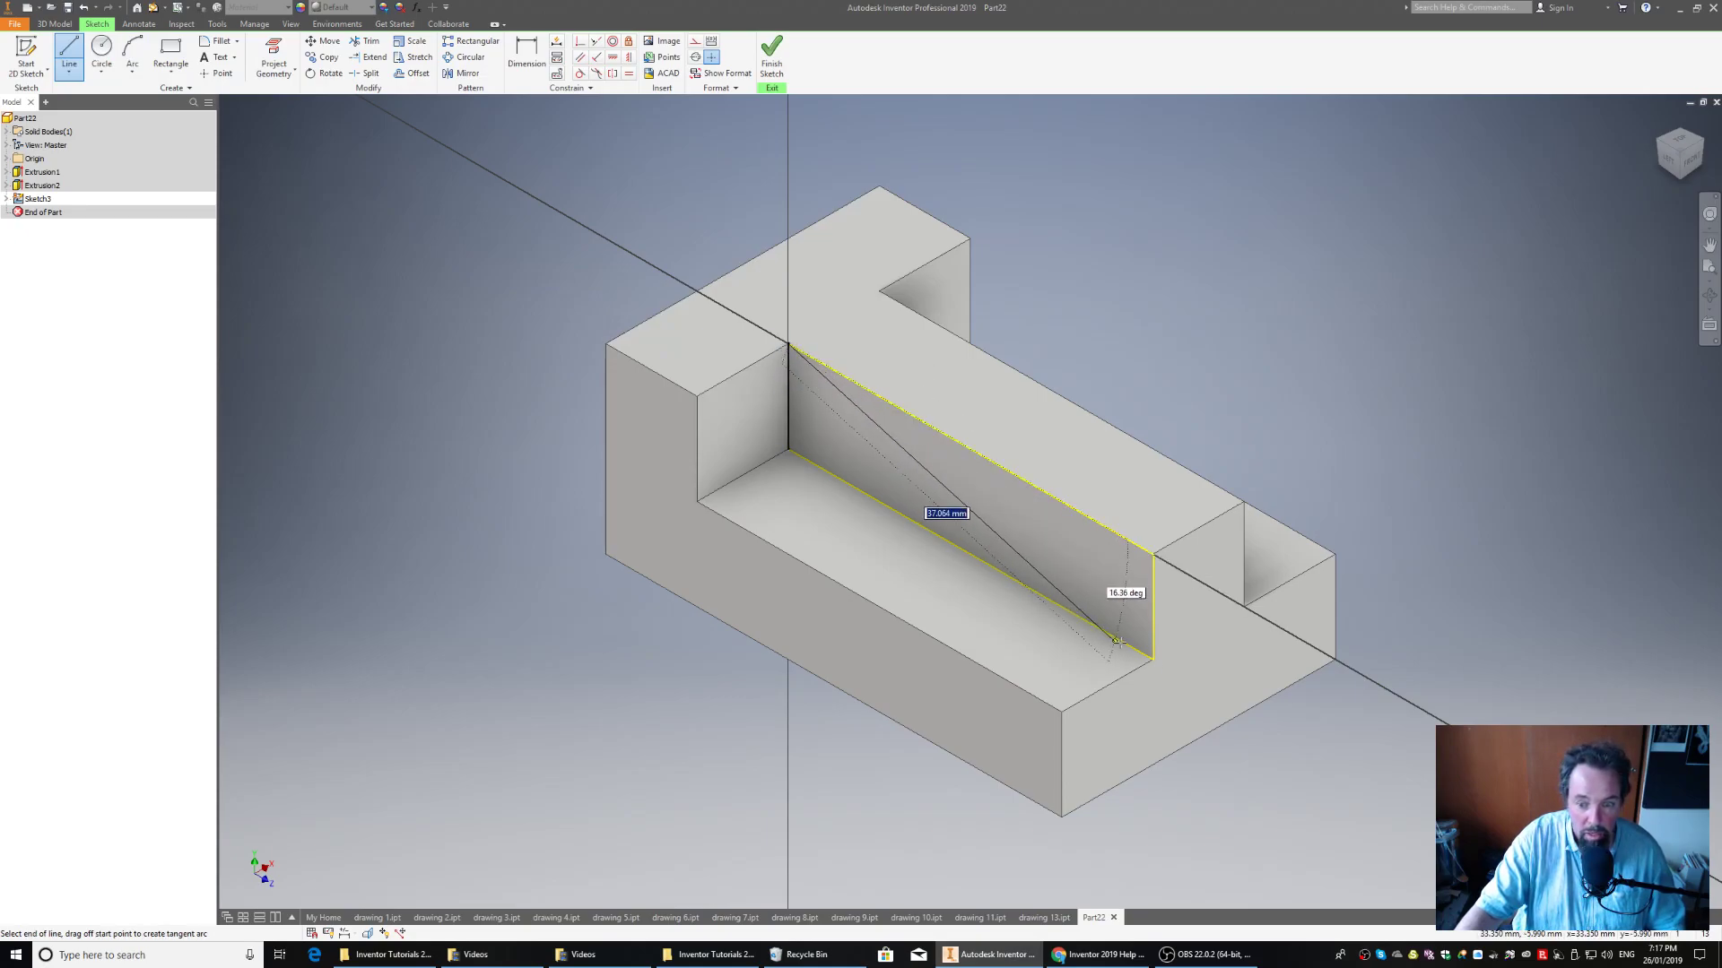
{"action": "left_click", "coordinate": [1154, 659]}
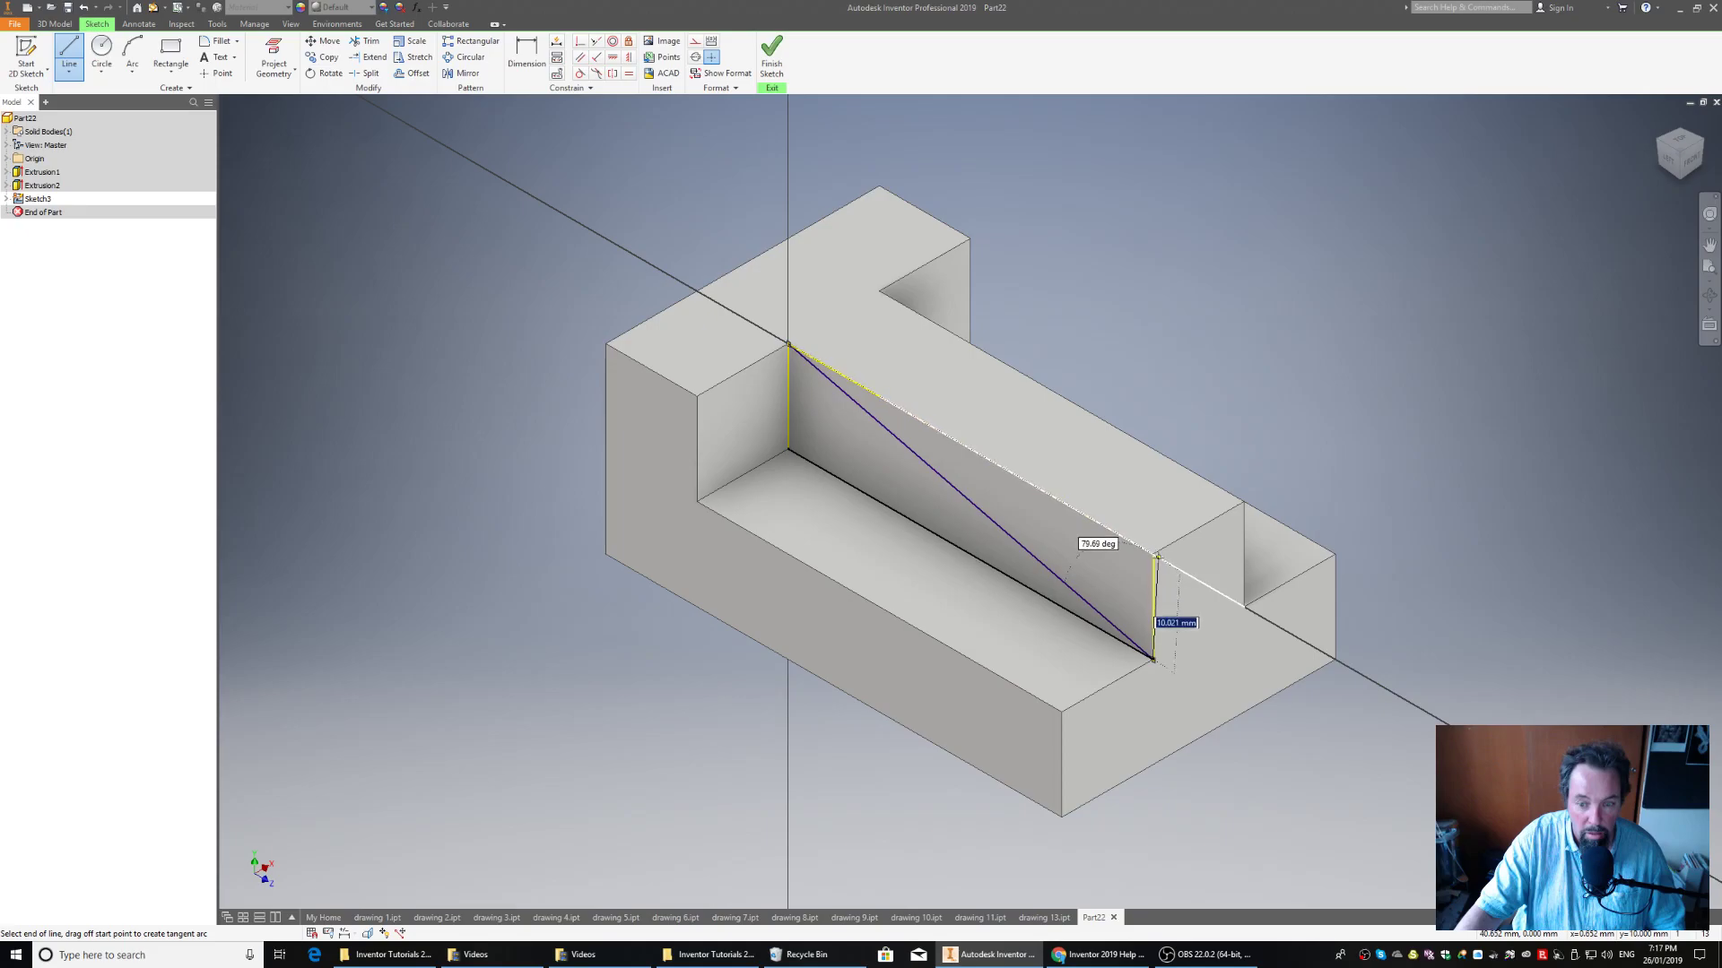
{"action": "left_click", "coordinate": [1153, 554]}
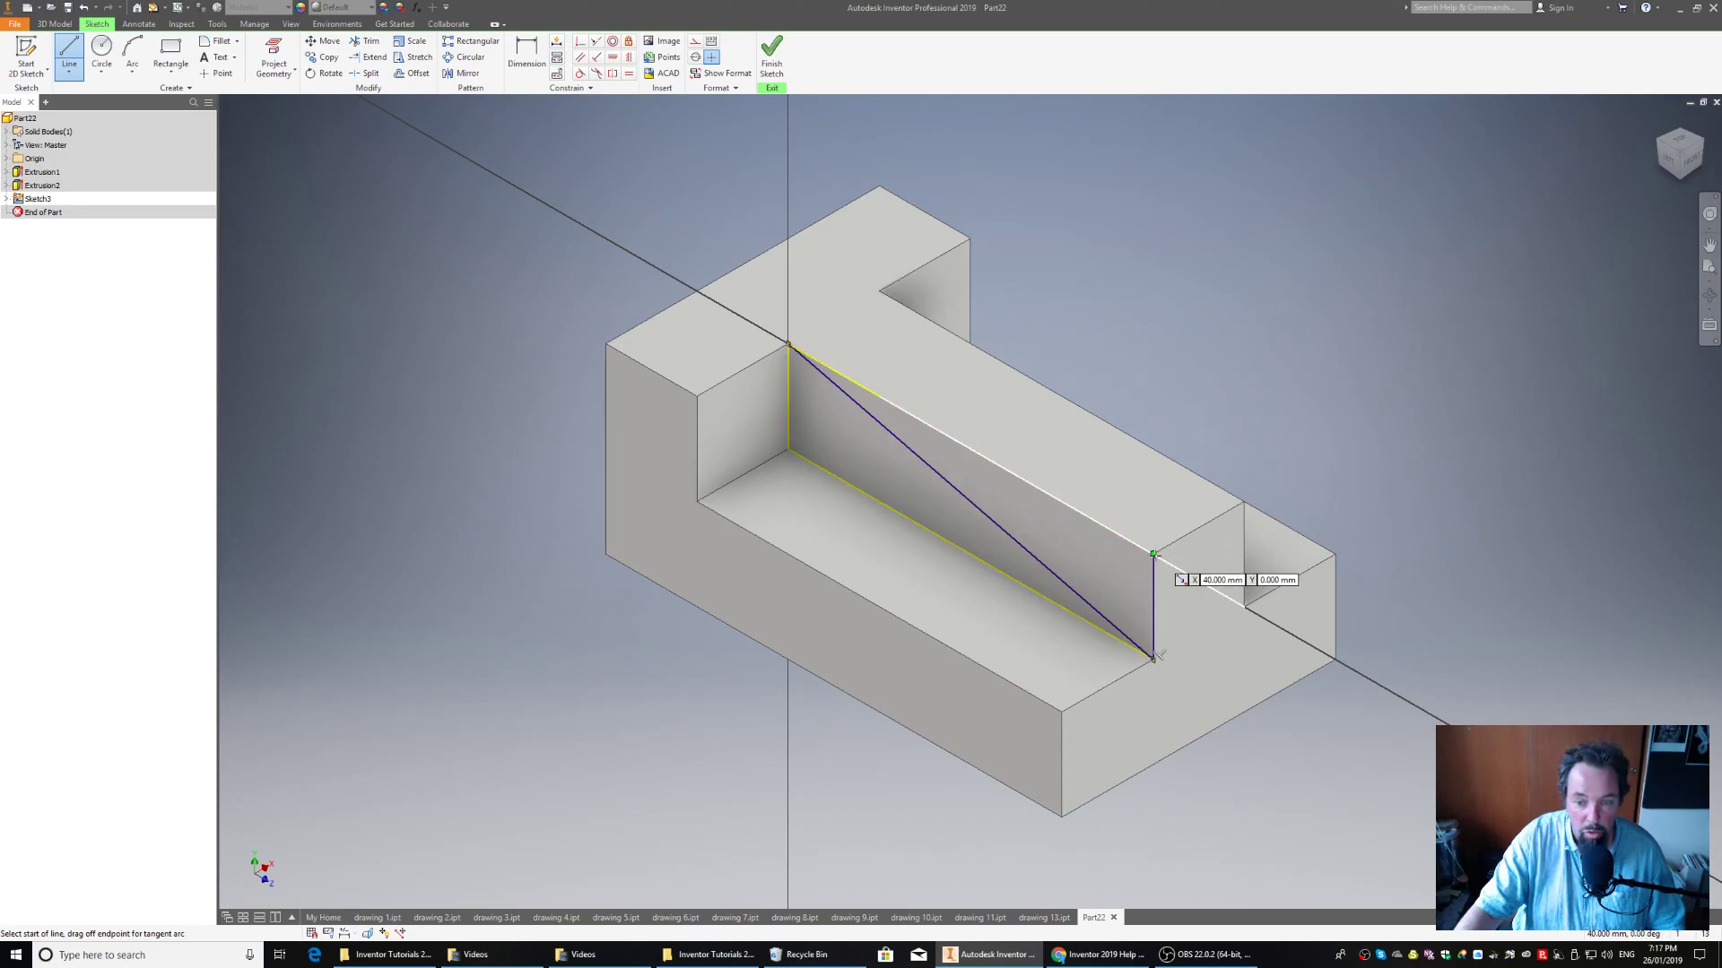
{"action": "left_click", "coordinate": [1152, 553]}
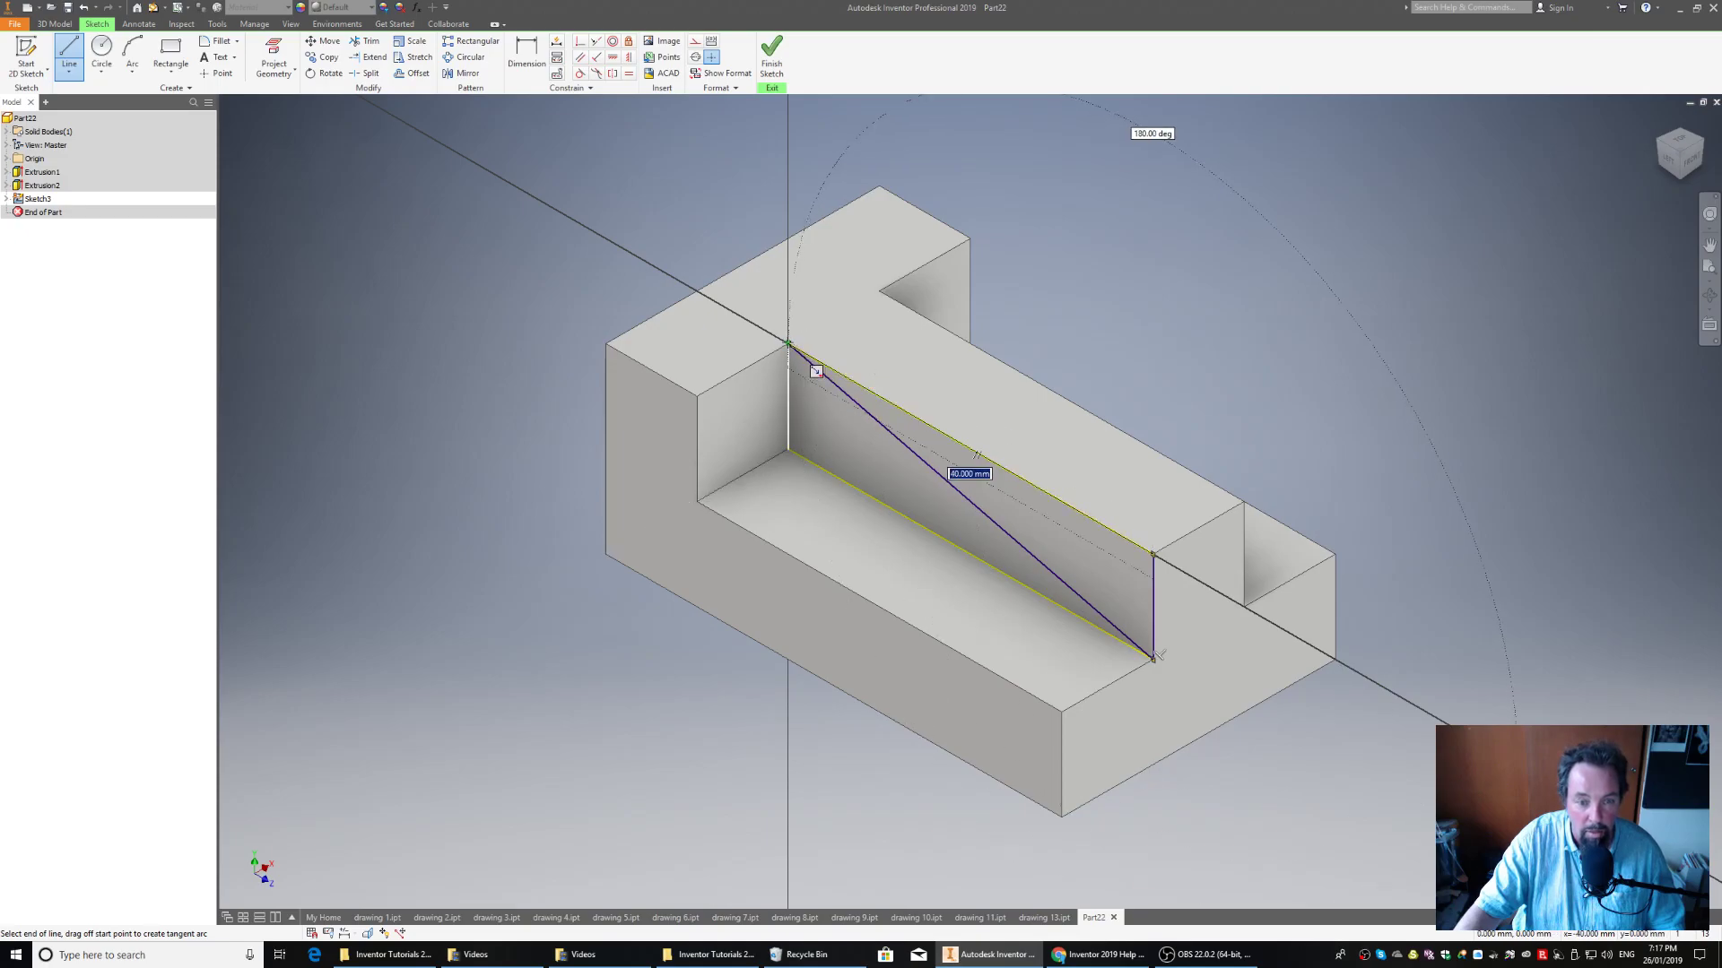
{"action": "left_click", "coordinate": [789, 343]}
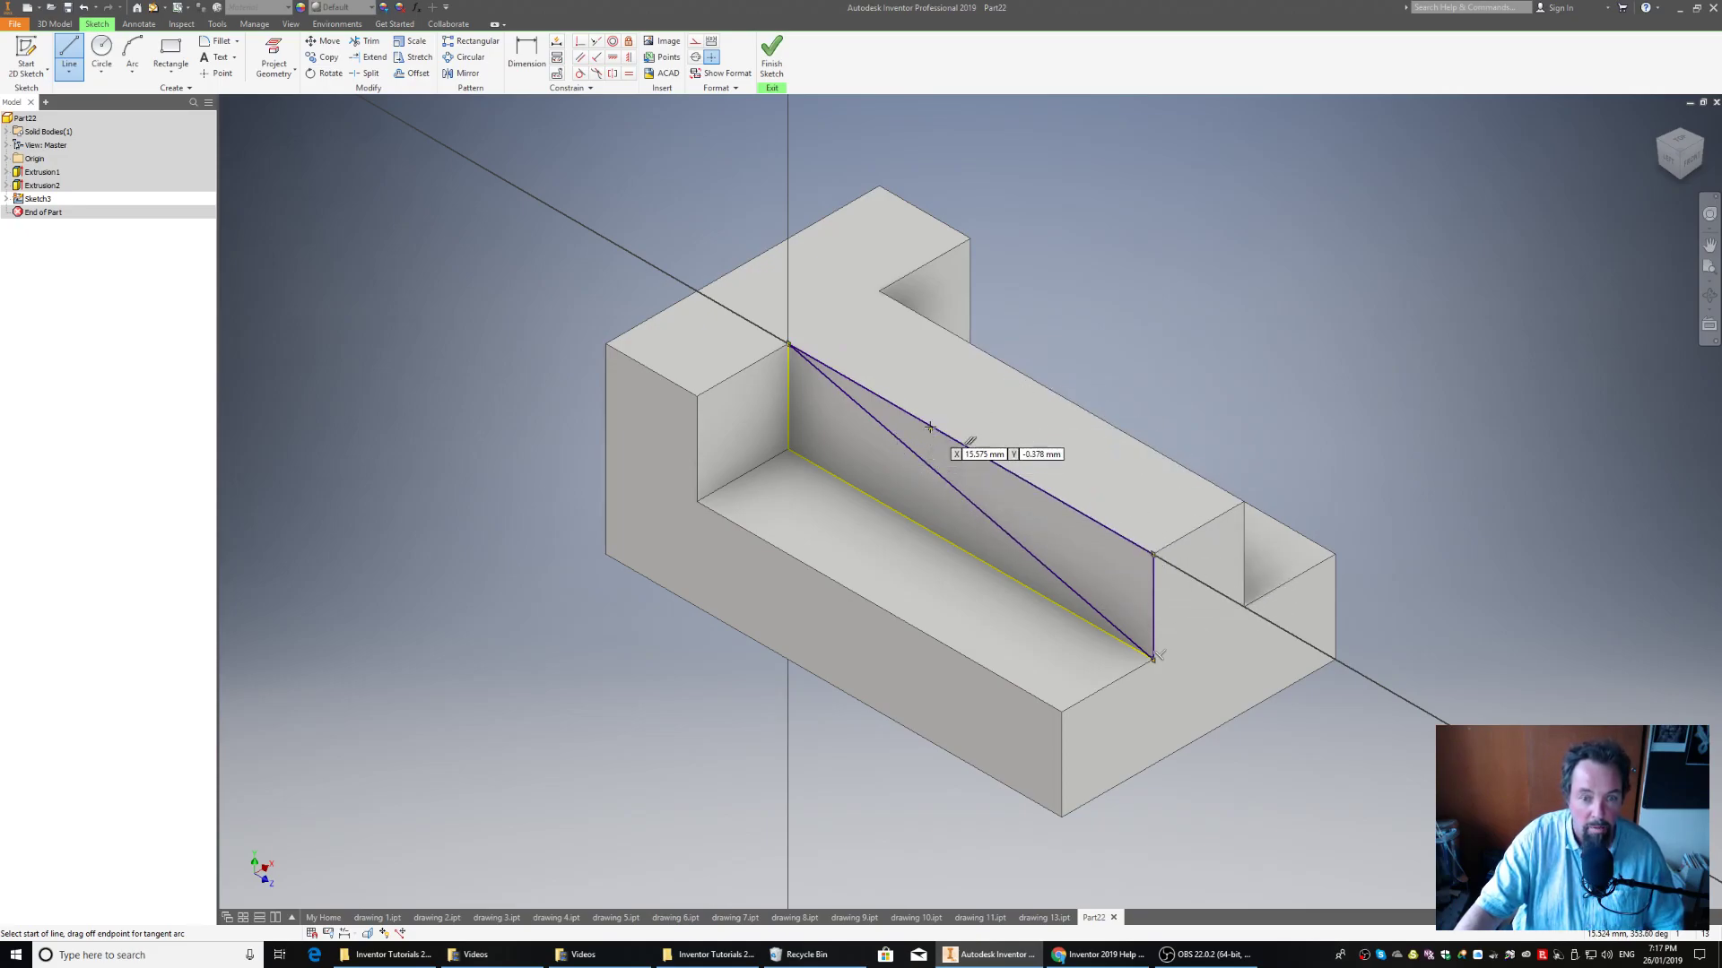
{"action": "left_click", "coordinate": [767, 57]}
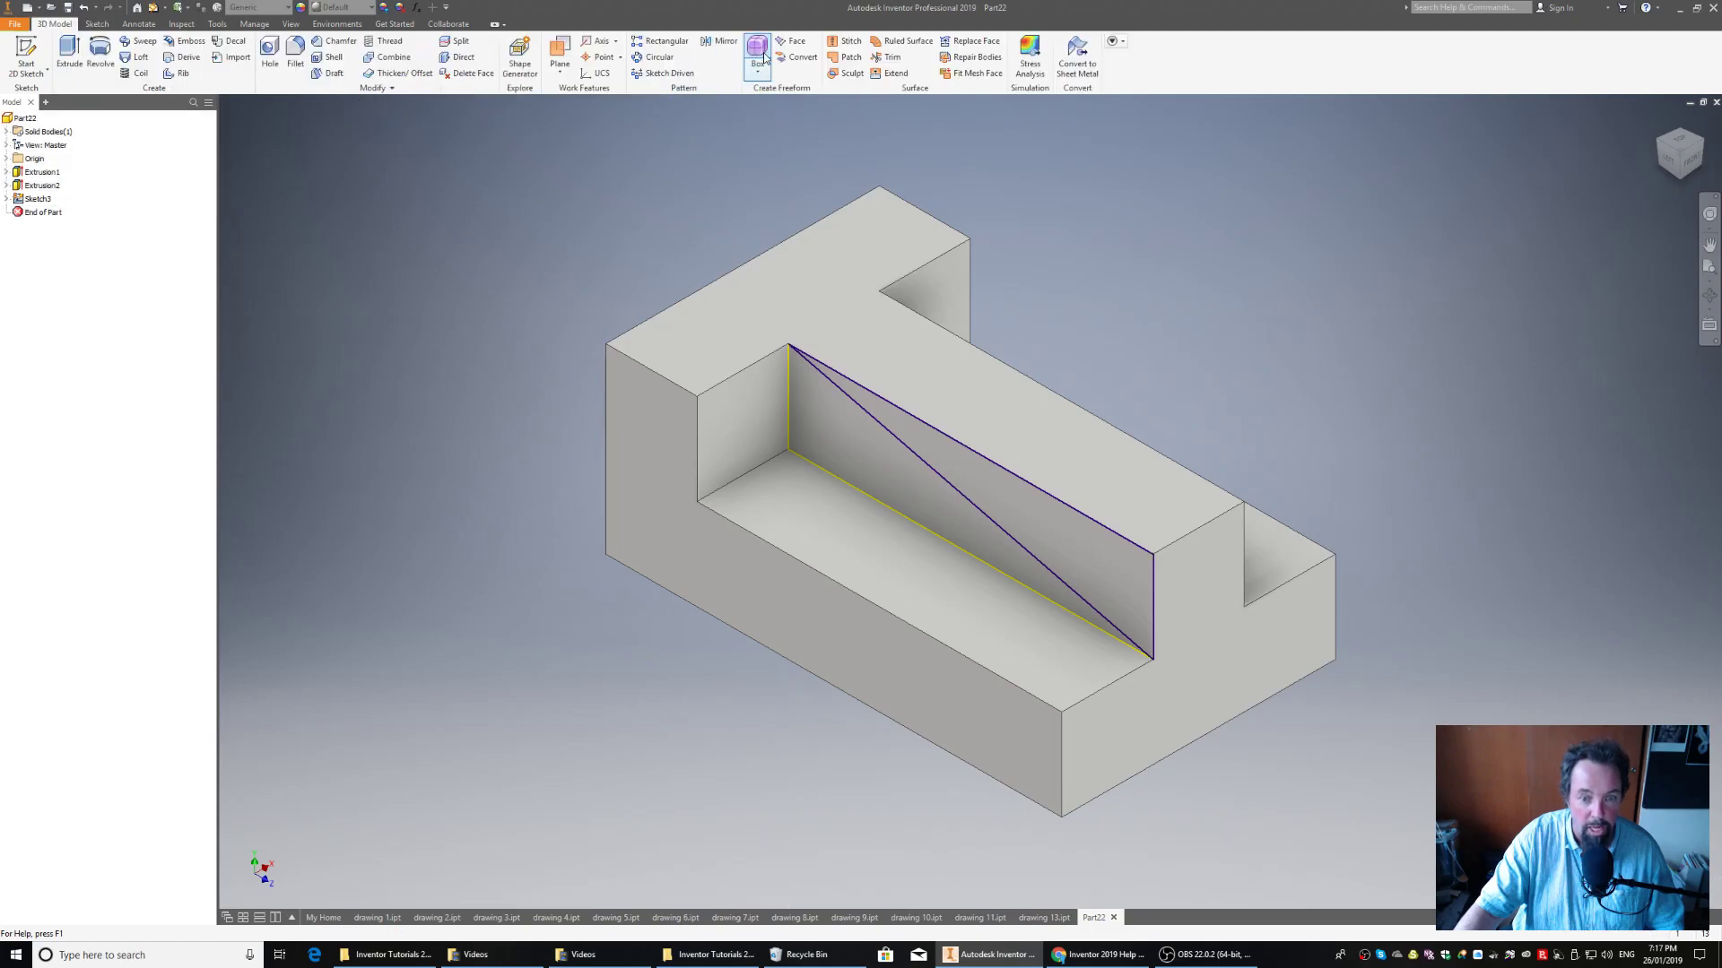
Step: Extrude the triangle as a cut with extents All through the central rib to form a sloping ramp
{"action": "left_click", "coordinate": [67, 49]}
{"action": "left_click", "coordinate": [321, 176]}
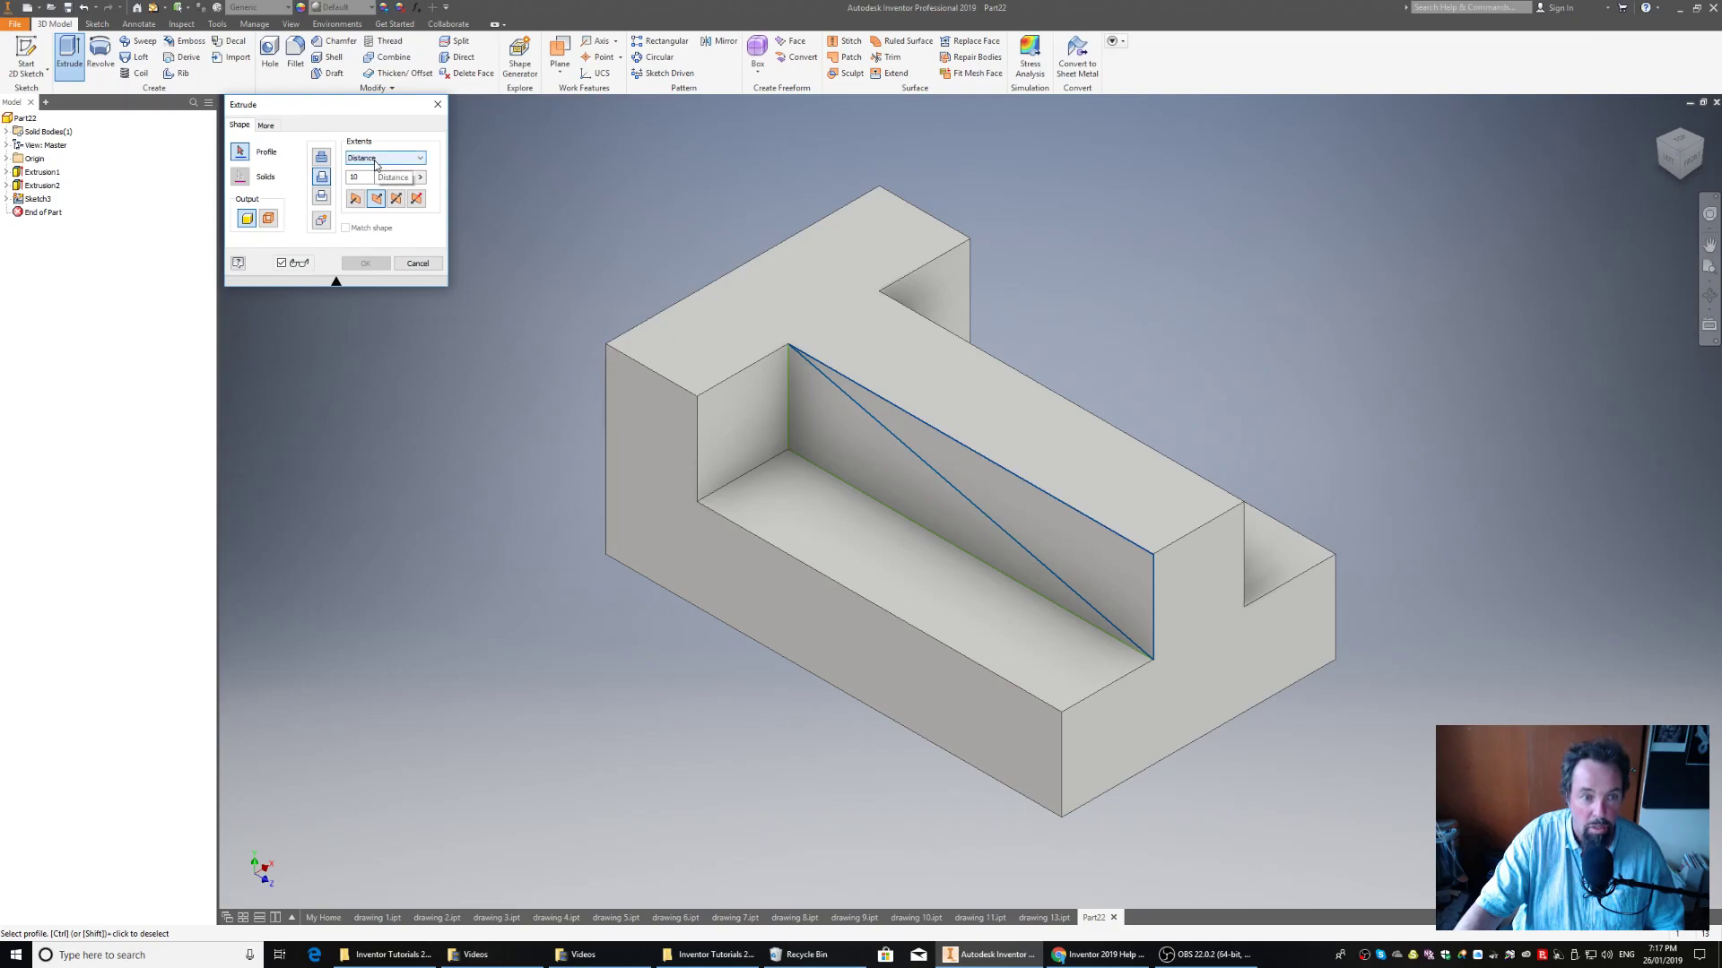
{"action": "left_click", "coordinate": [376, 160]}
{"action": "left_click", "coordinate": [367, 216]}
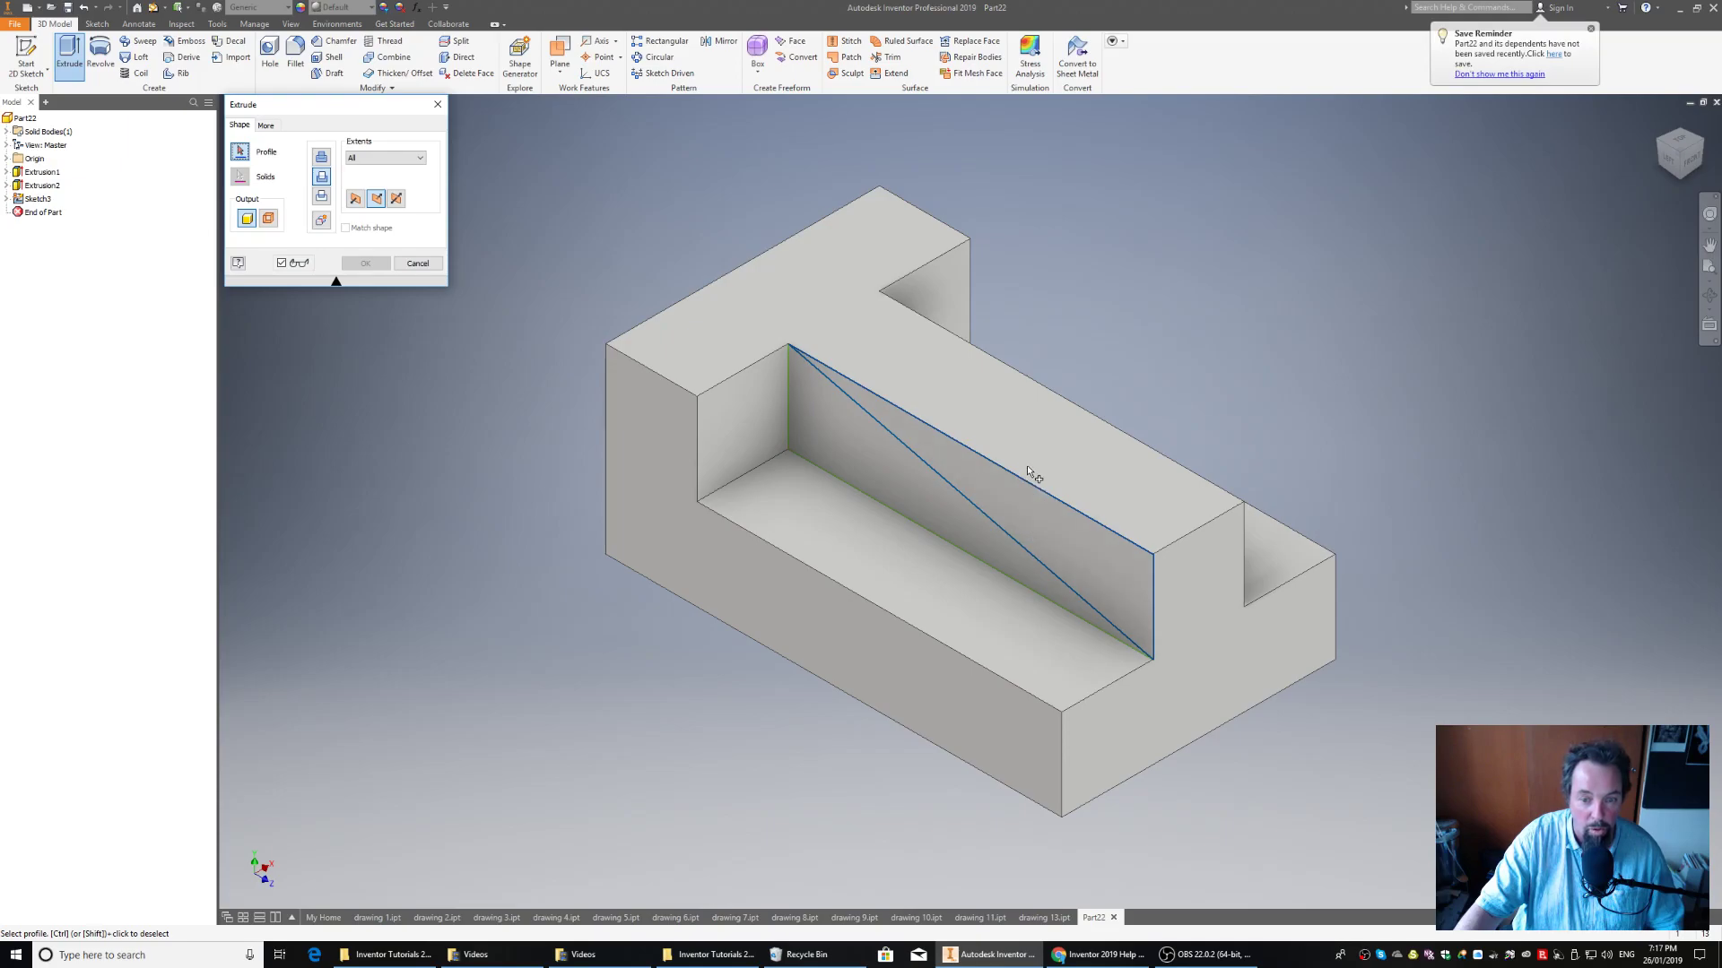
{"action": "left_click", "coordinate": [1024, 512]}
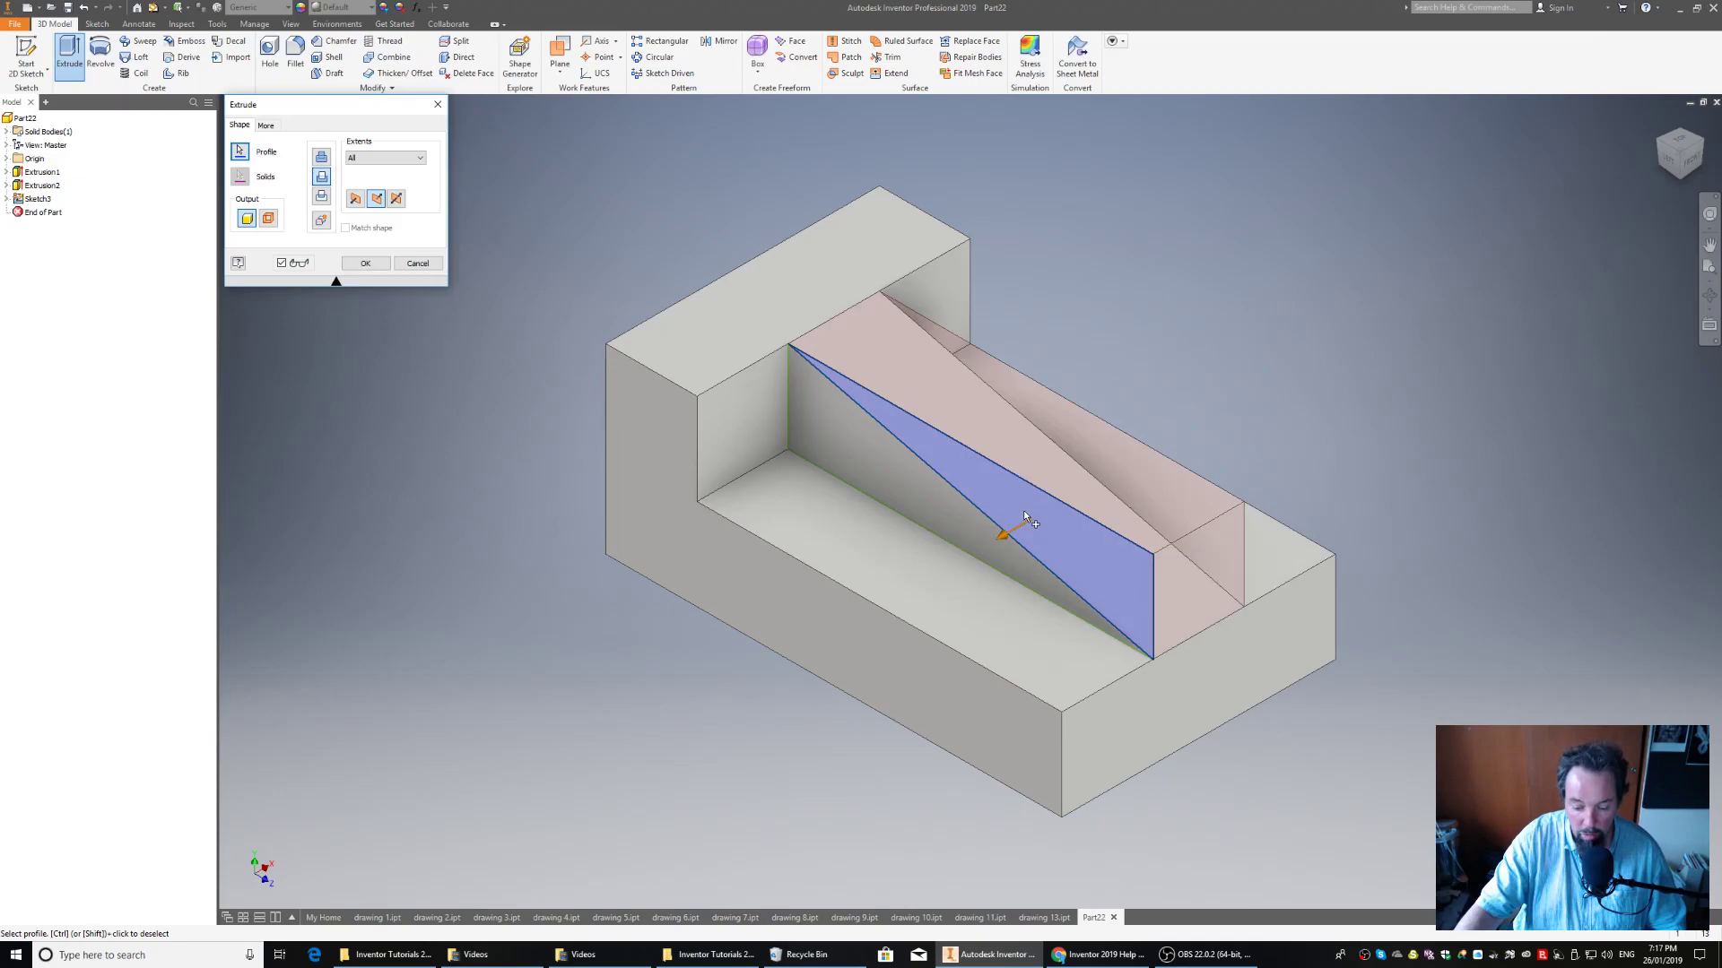
{"action": "left_click", "coordinate": [366, 265]}
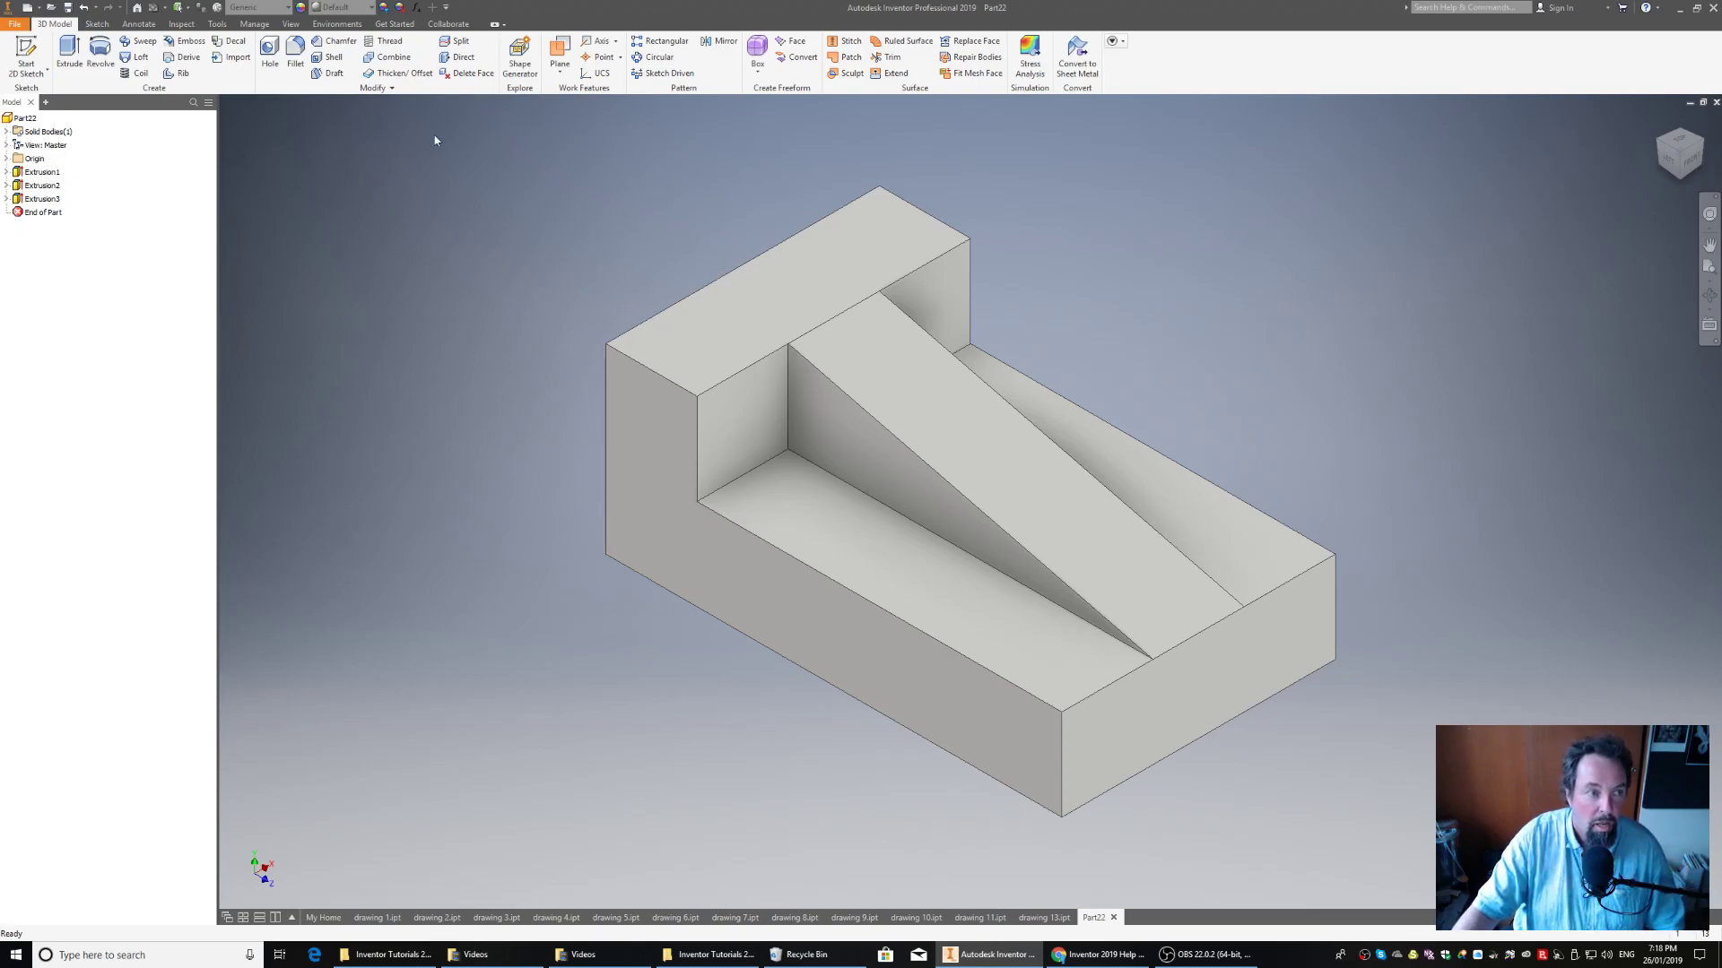
Step: Save the part as "drawing 14" in the Inventor Tutorials 2019 folder
{"action": "left_click", "coordinate": [19, 24]}
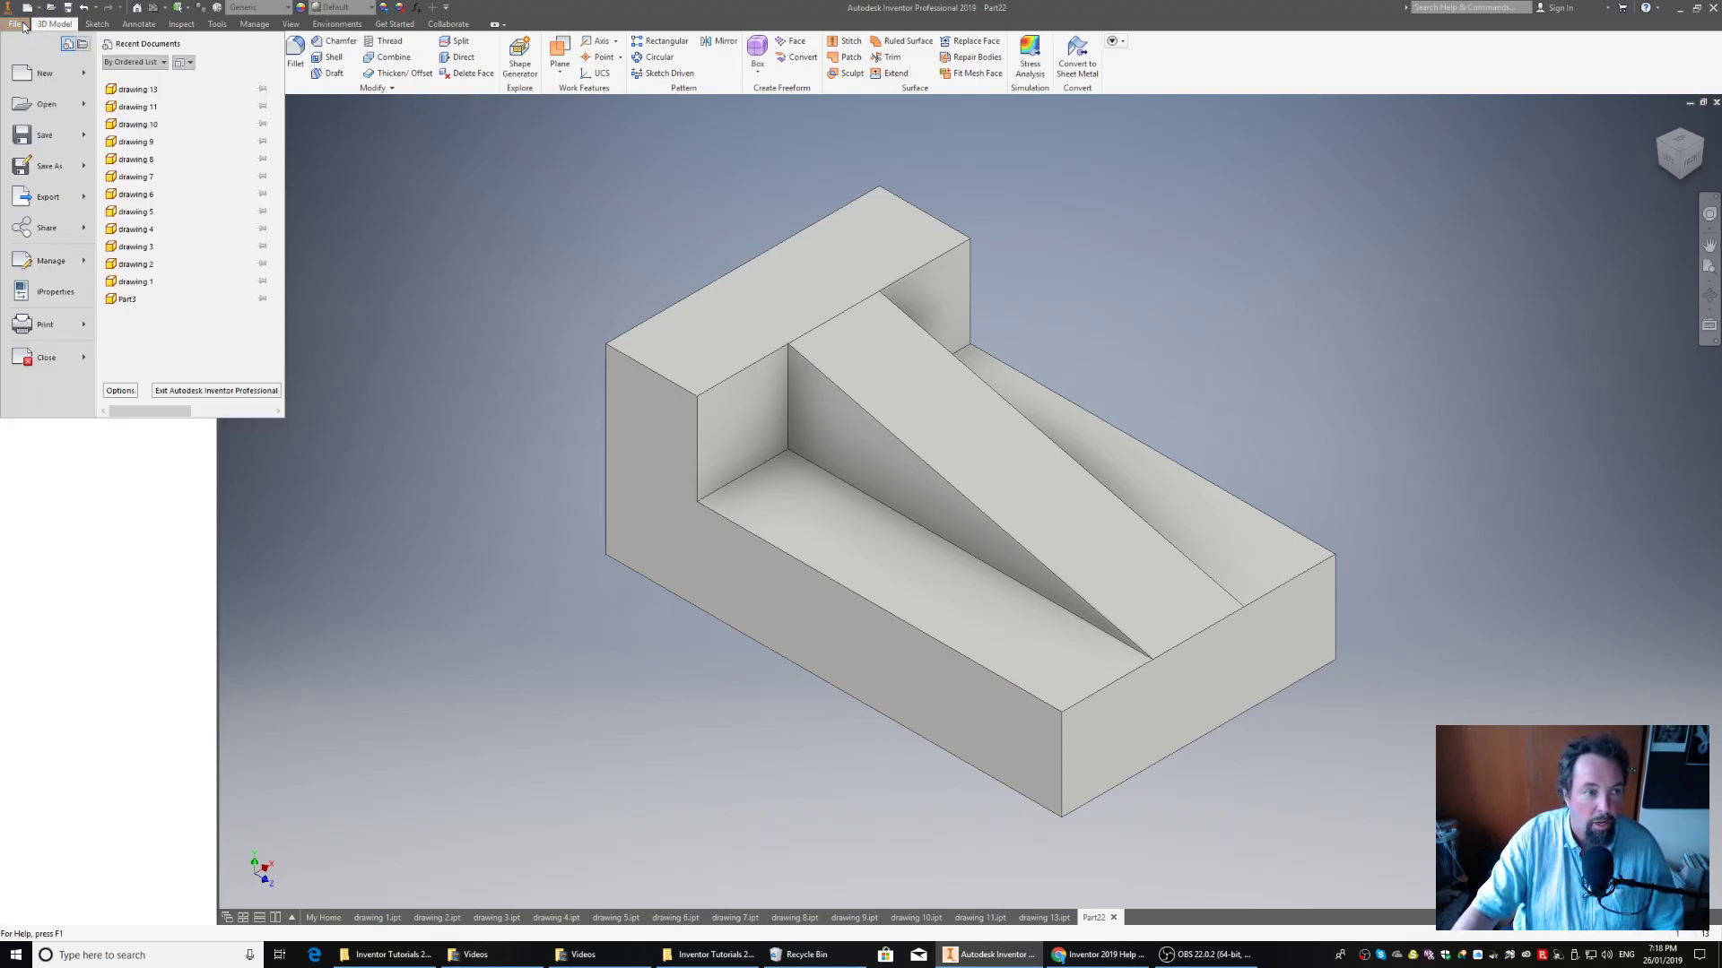
{"action": "left_click", "coordinate": [45, 166]}
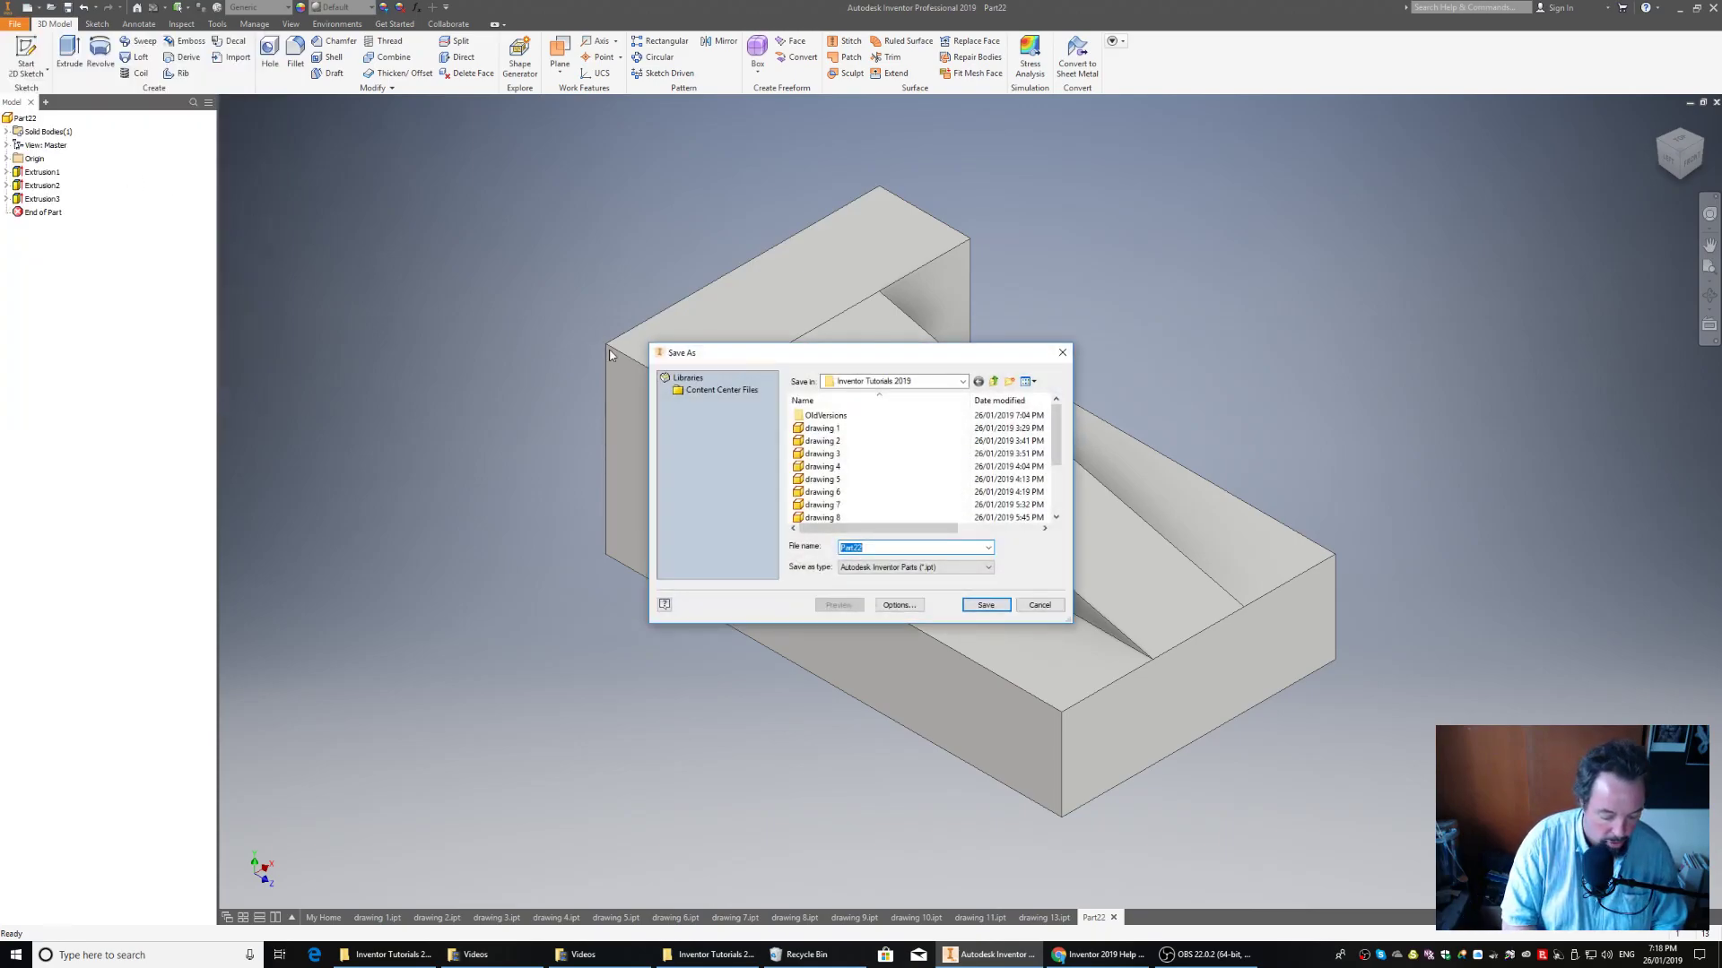
{"action": "type", "text": "drawing"}
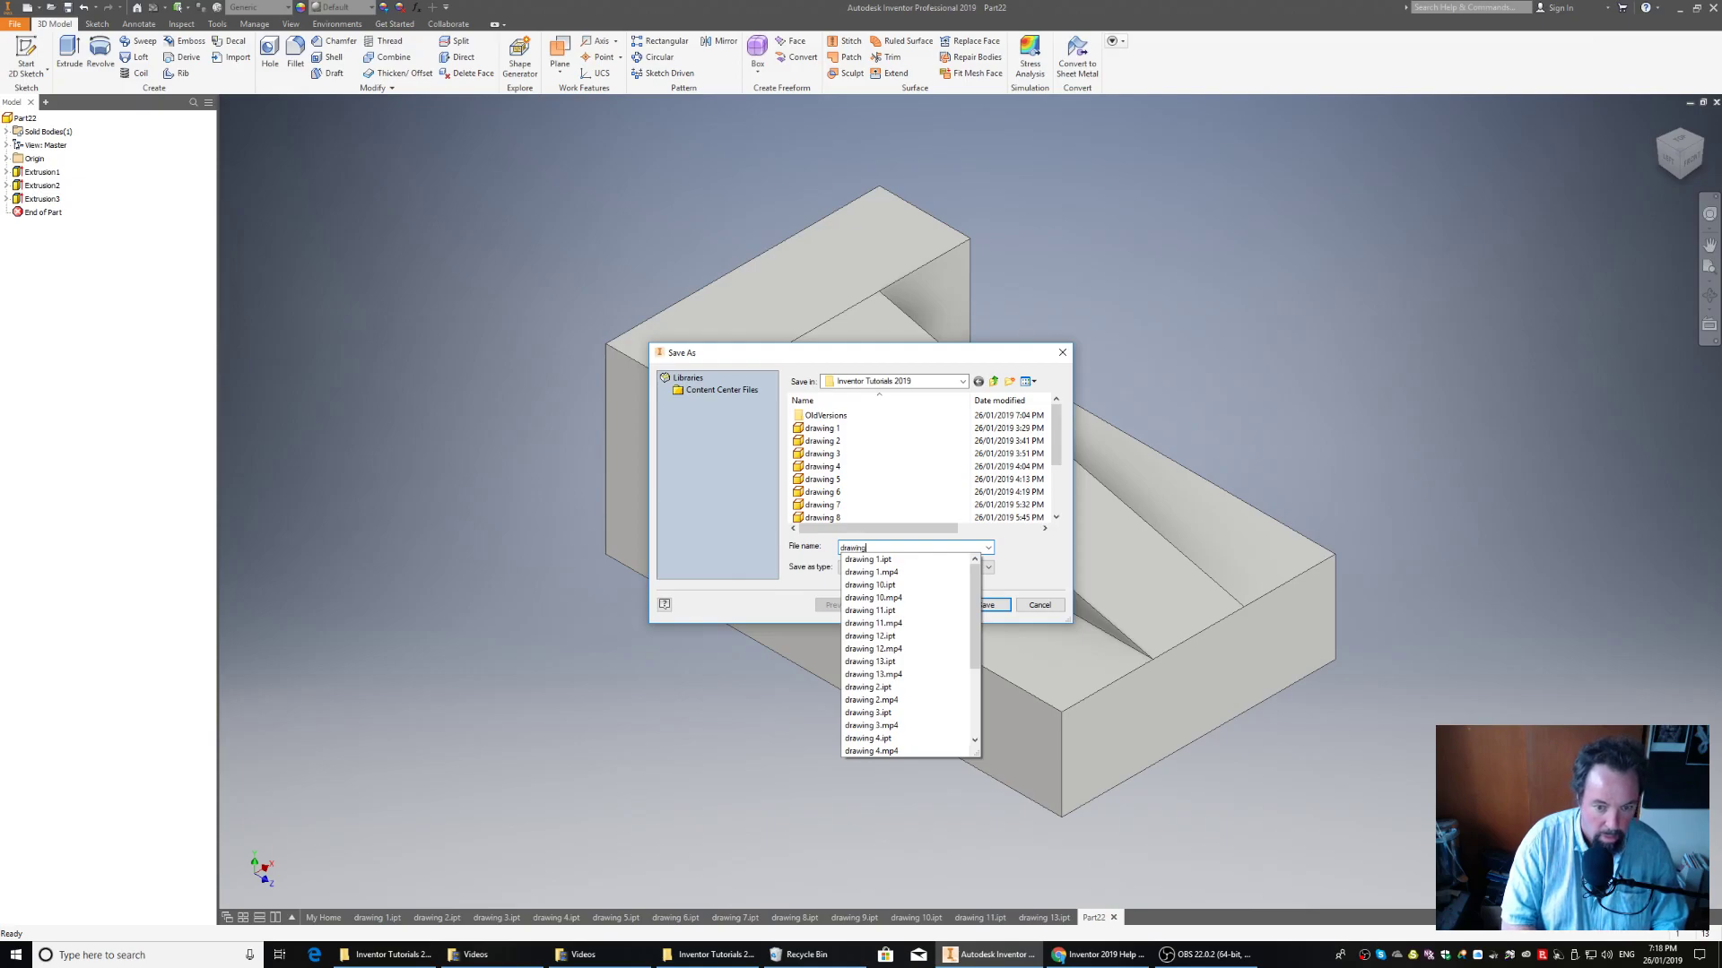
{"action": "type", "text": " 14"}
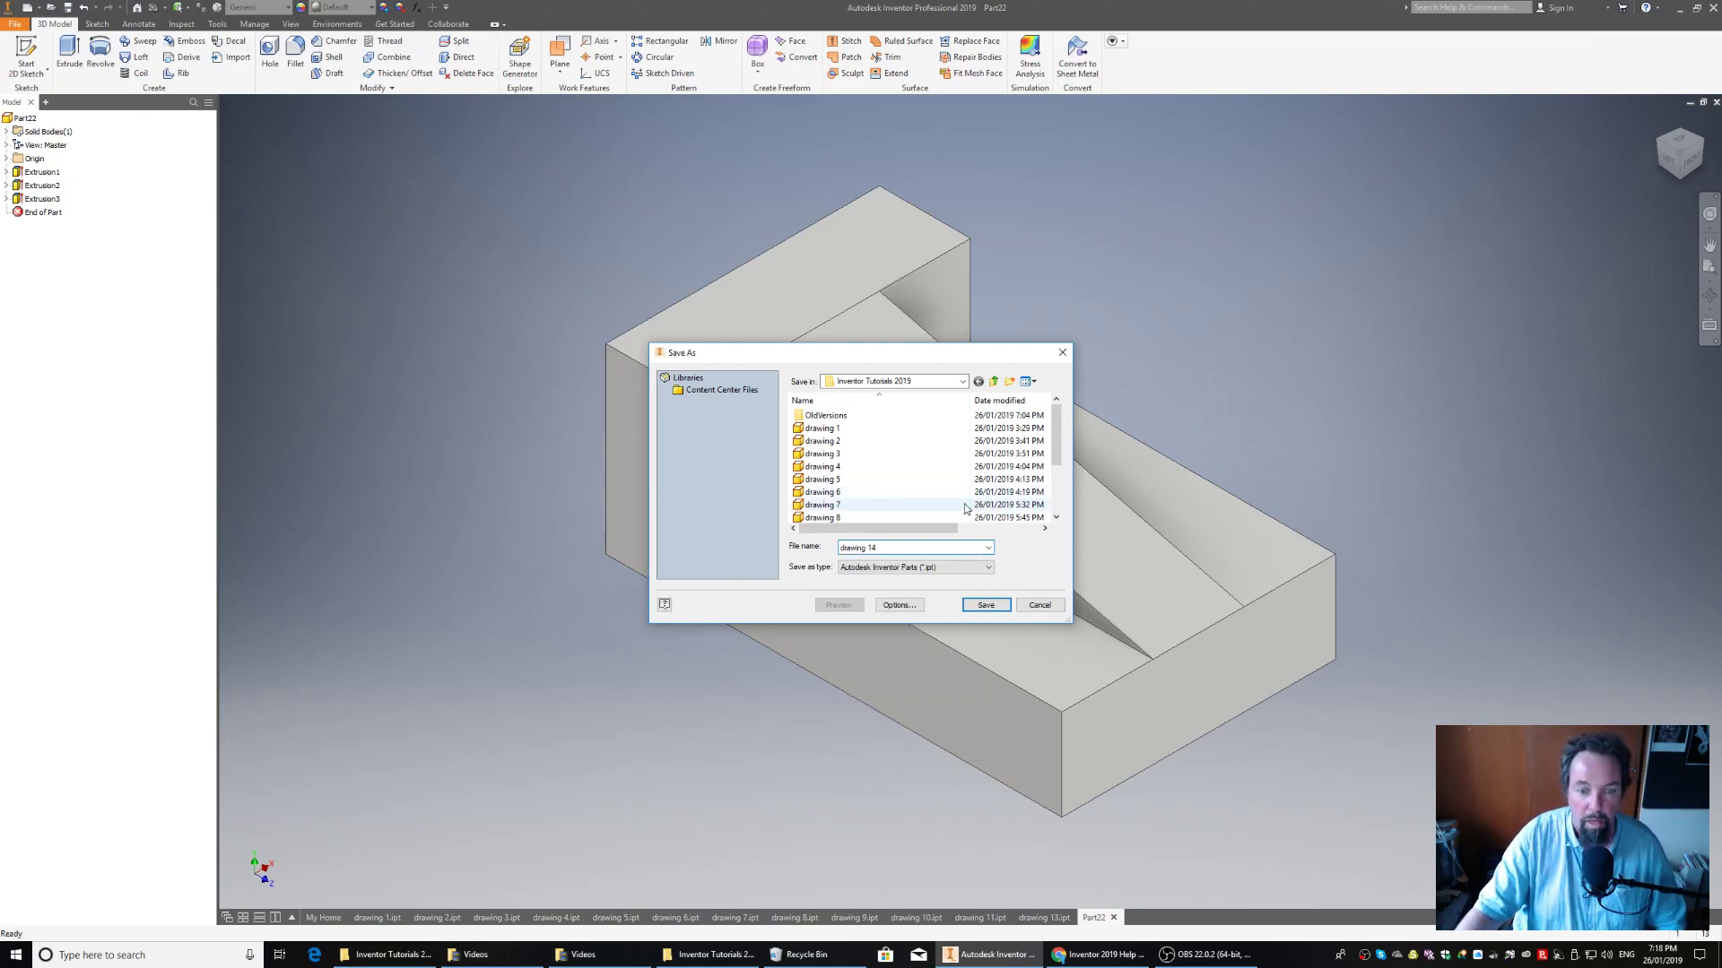
{"action": "left_click", "coordinate": [984, 607]}
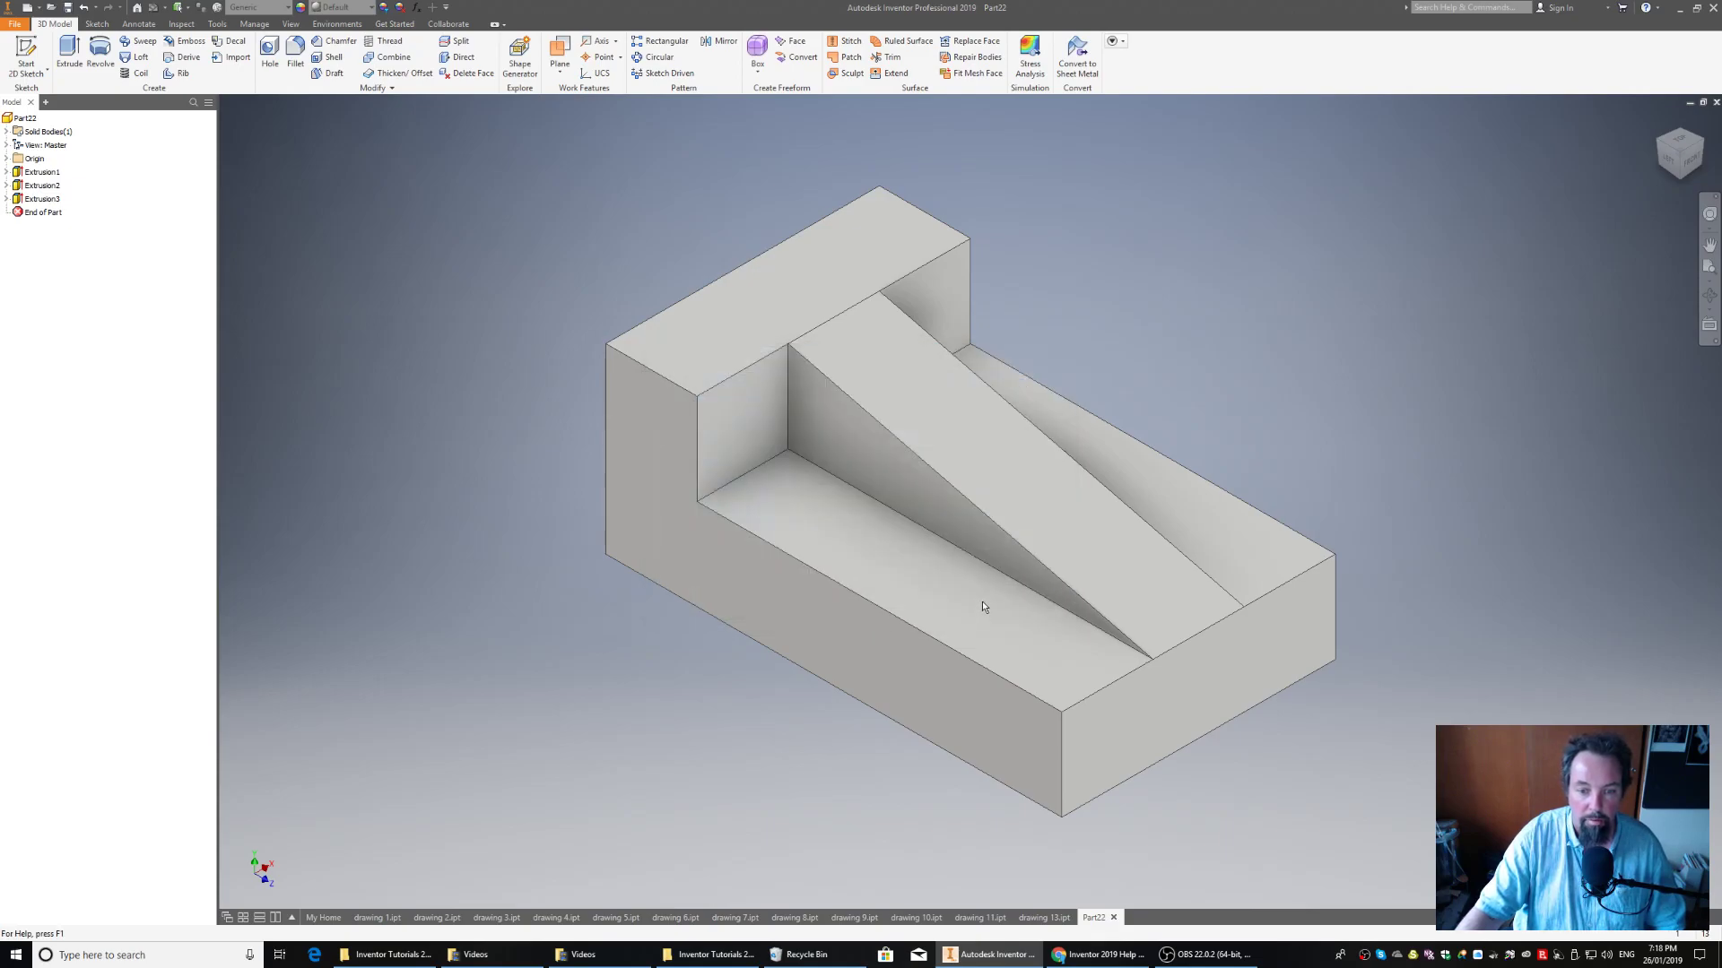
{"action": "middle_click_drag", "start_coordinate": [981, 600], "coordinate": [1182, 314], "text": "shift"}
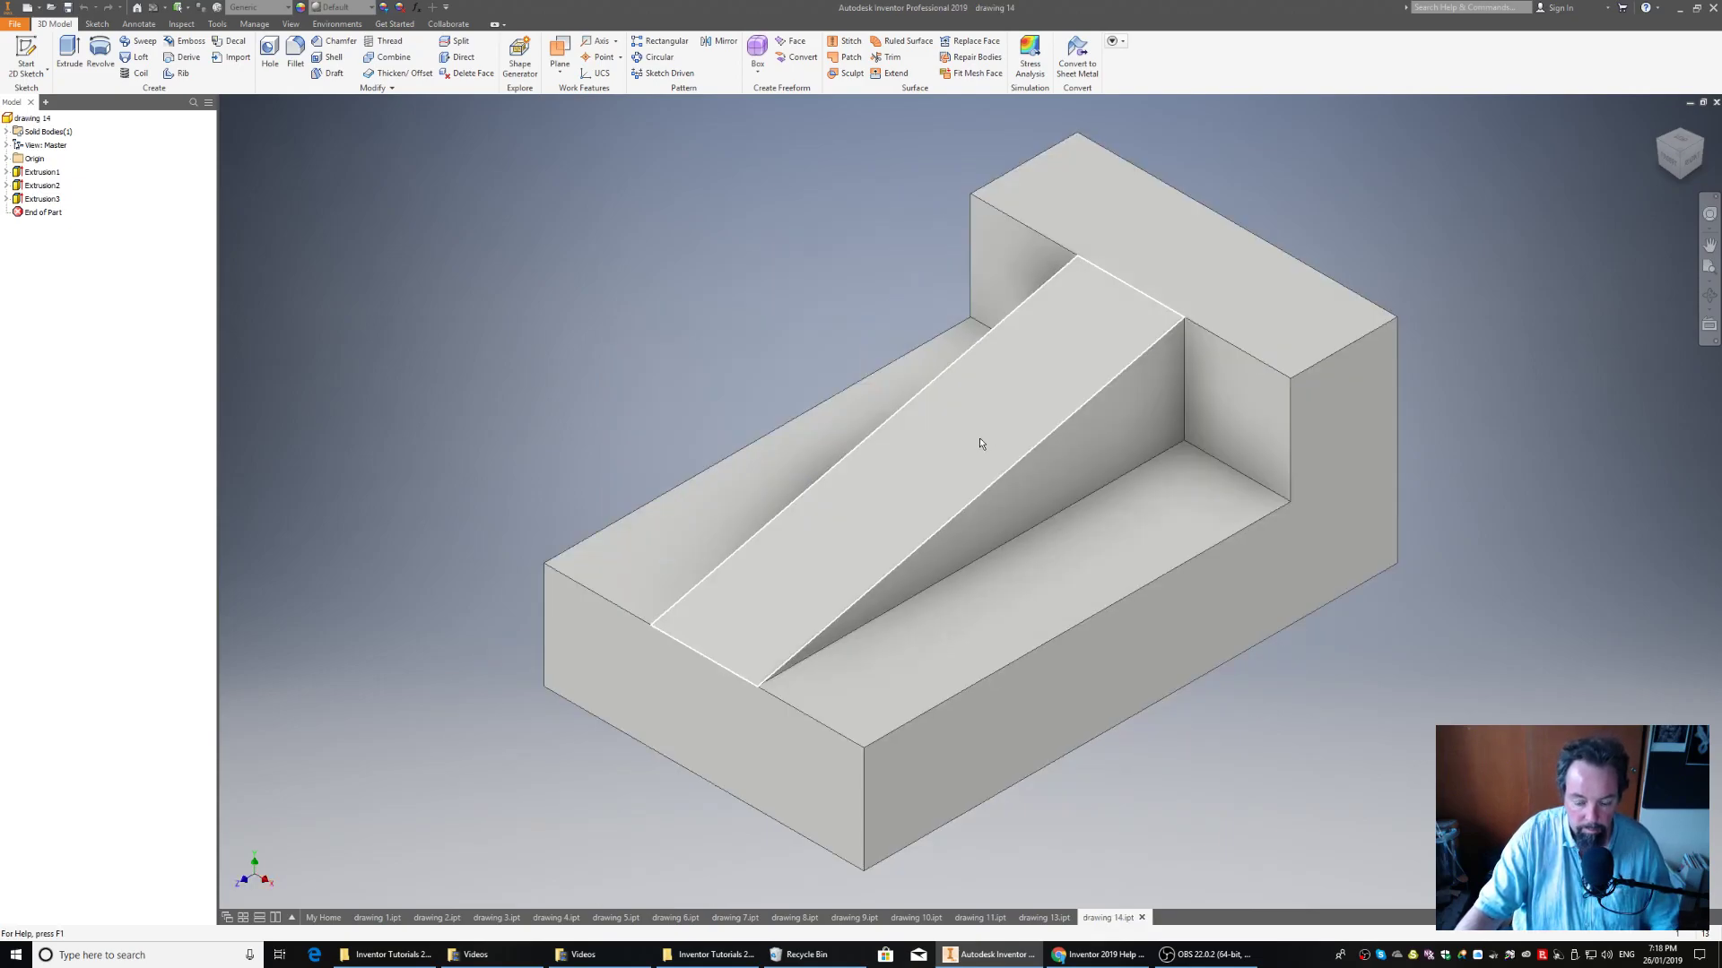